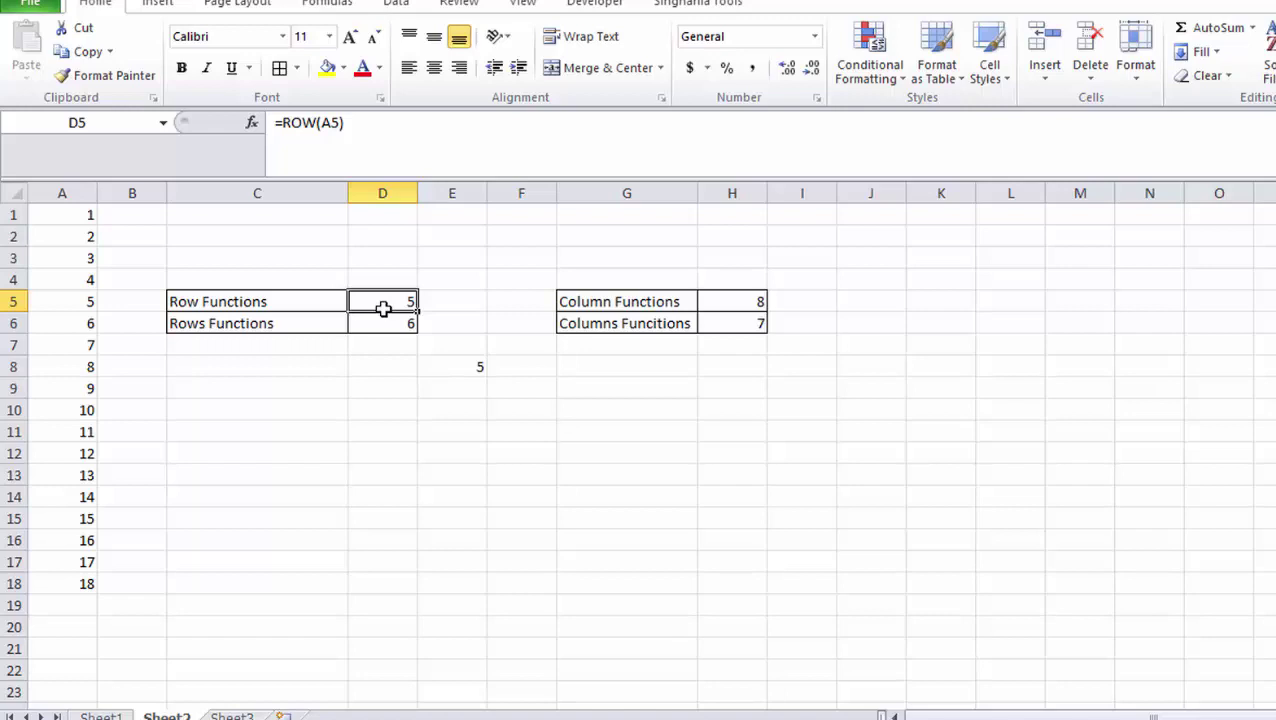
{"action": "left_click", "coordinate": [50, 210]}
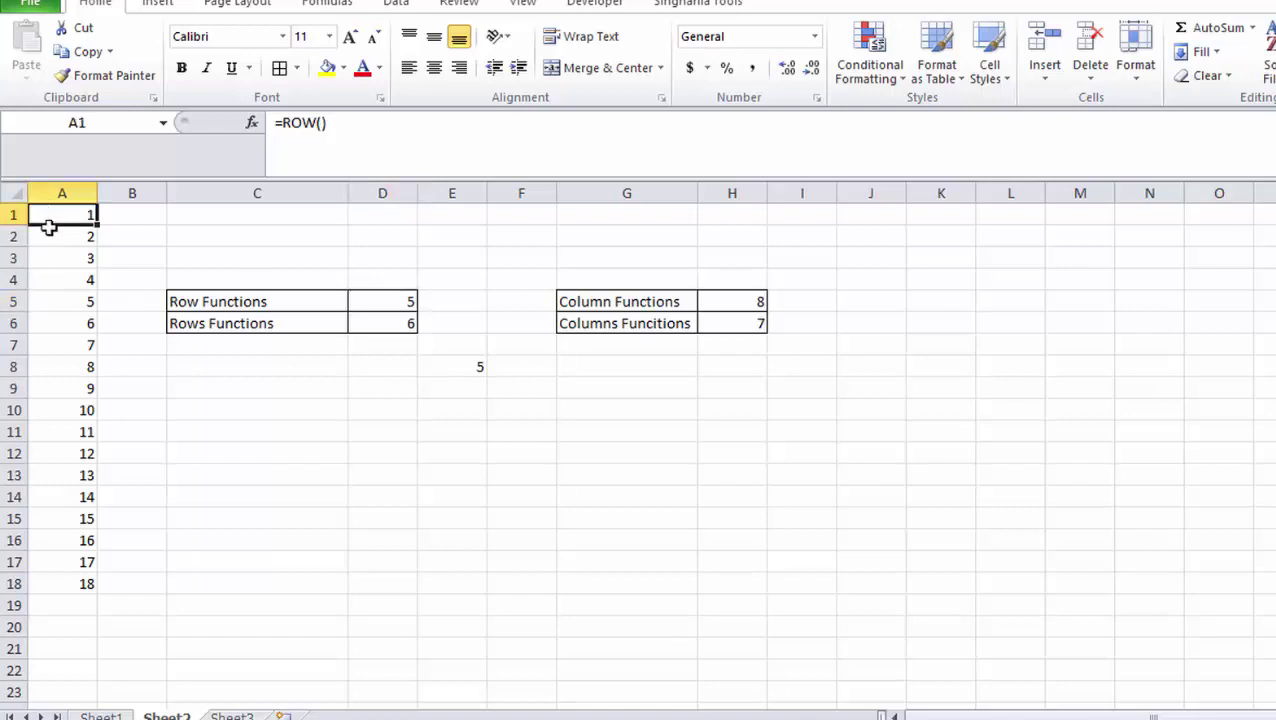
{"action": "left_click_drag", "start_coordinate": [49, 228], "coordinate": [48, 298]}
{"action": "left_click", "coordinate": [54, 389]}
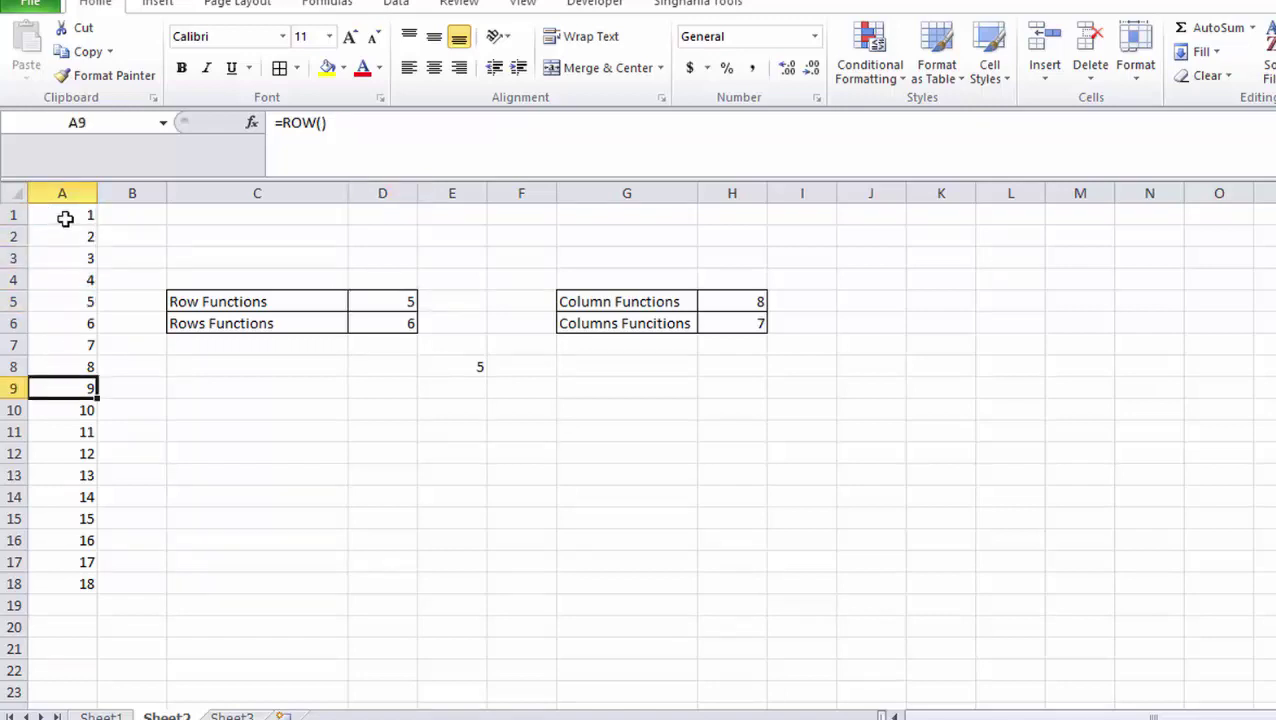
{"action": "left_click_drag", "start_coordinate": [64, 218], "coordinate": [57, 362]}
{"action": "left_click", "coordinate": [60, 323]}
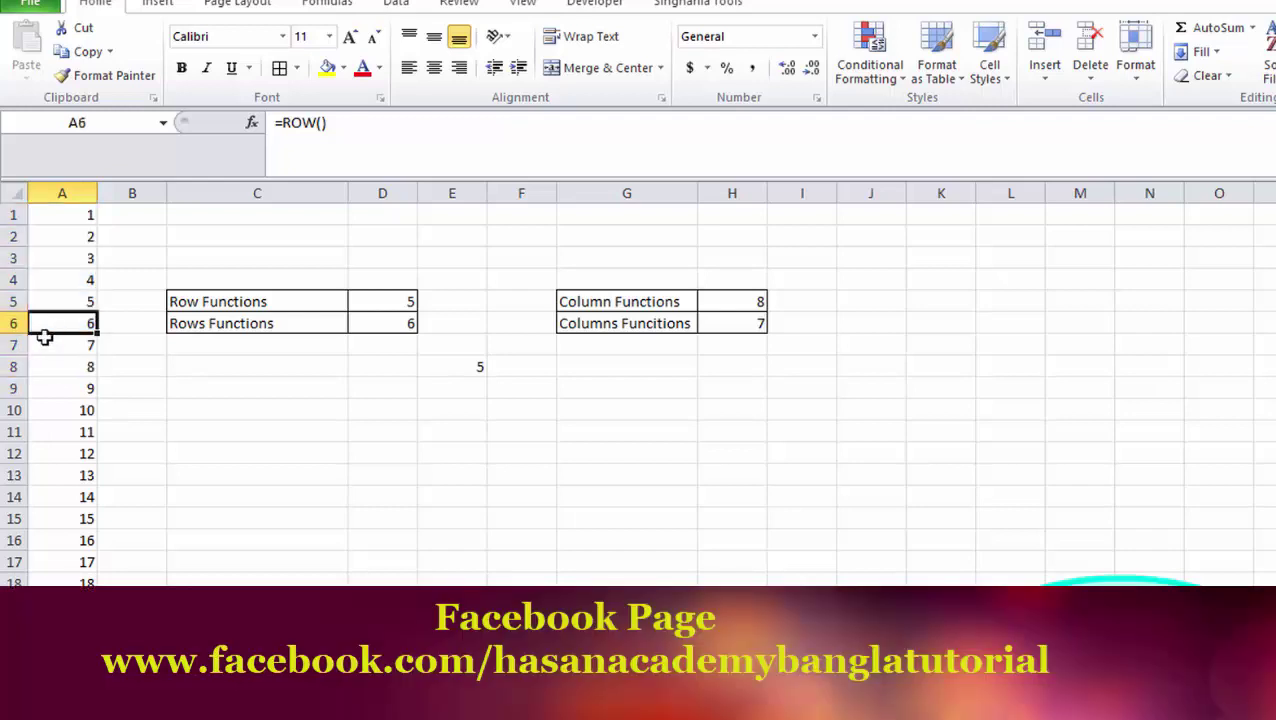
{"action": "left_click", "coordinate": [46, 342]}
{"action": "left_click", "coordinate": [51, 368]}
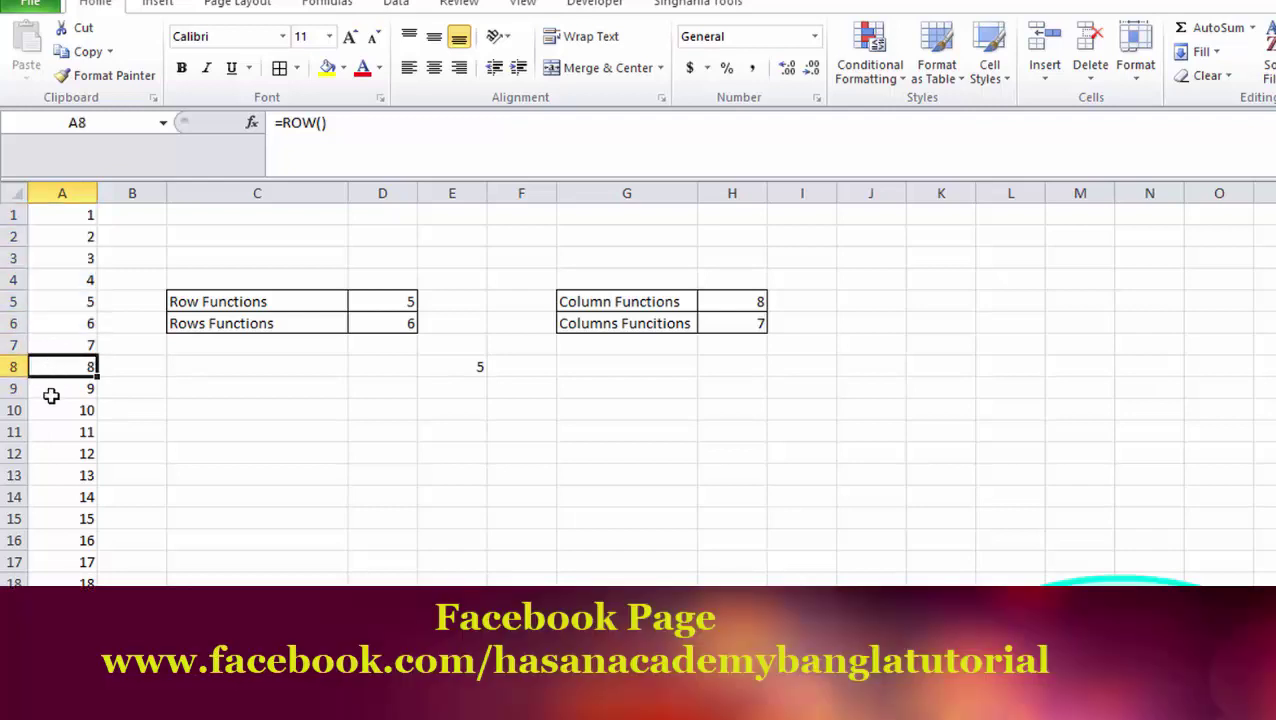
{"action": "left_click", "coordinate": [60, 396]}
{"action": "left_click", "coordinate": [62, 366]}
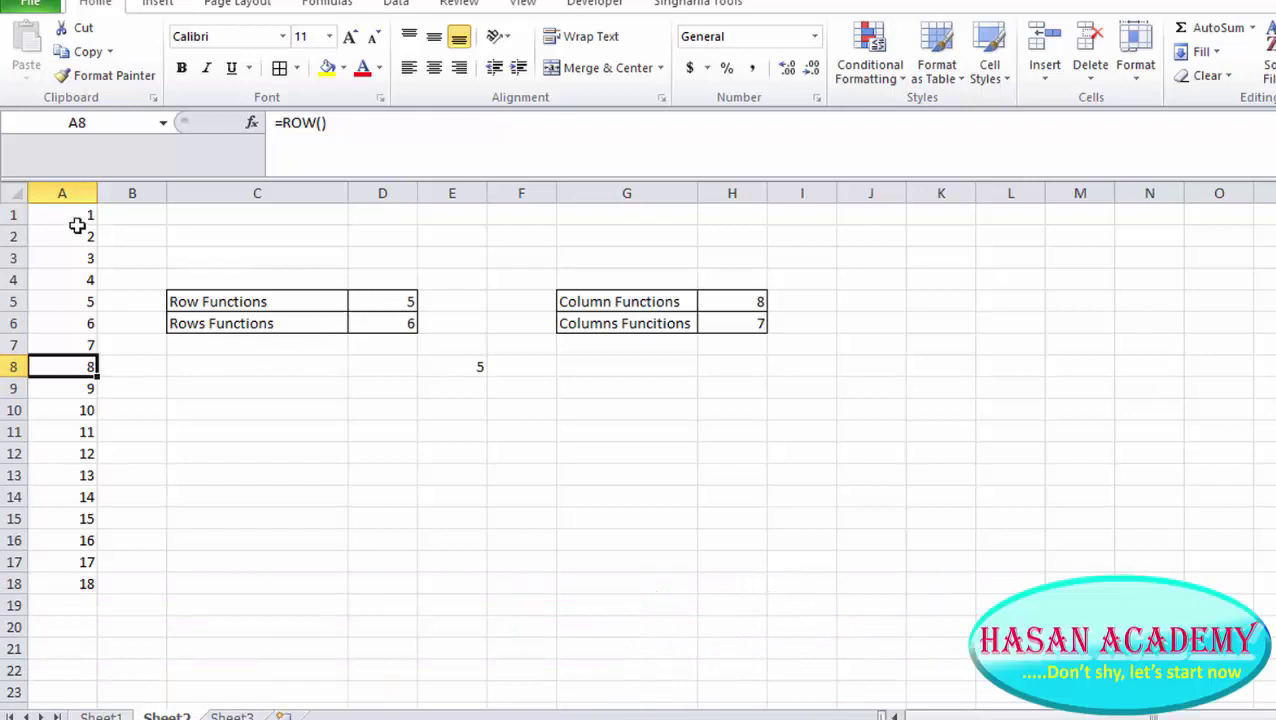
{"action": "left_click", "coordinate": [72, 216]}
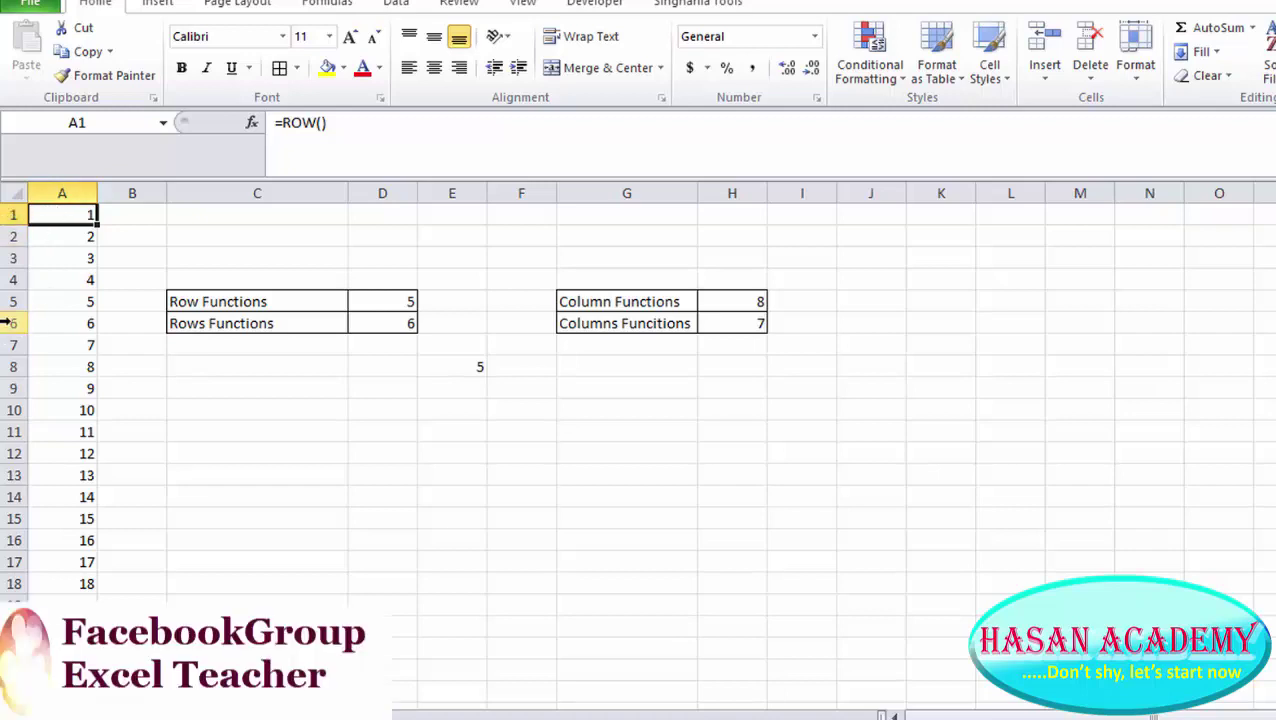
{"action": "left_click", "coordinate": [75, 318]}
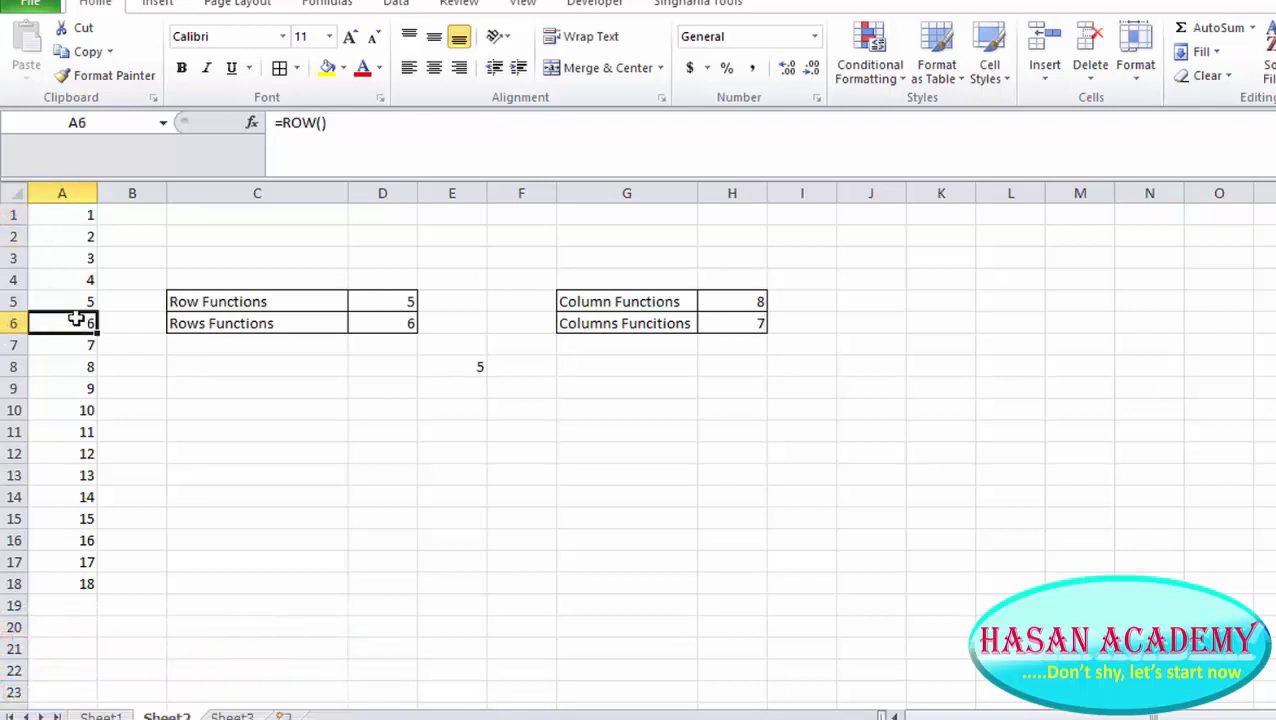
{"action": "left_click", "coordinate": [384, 303]}
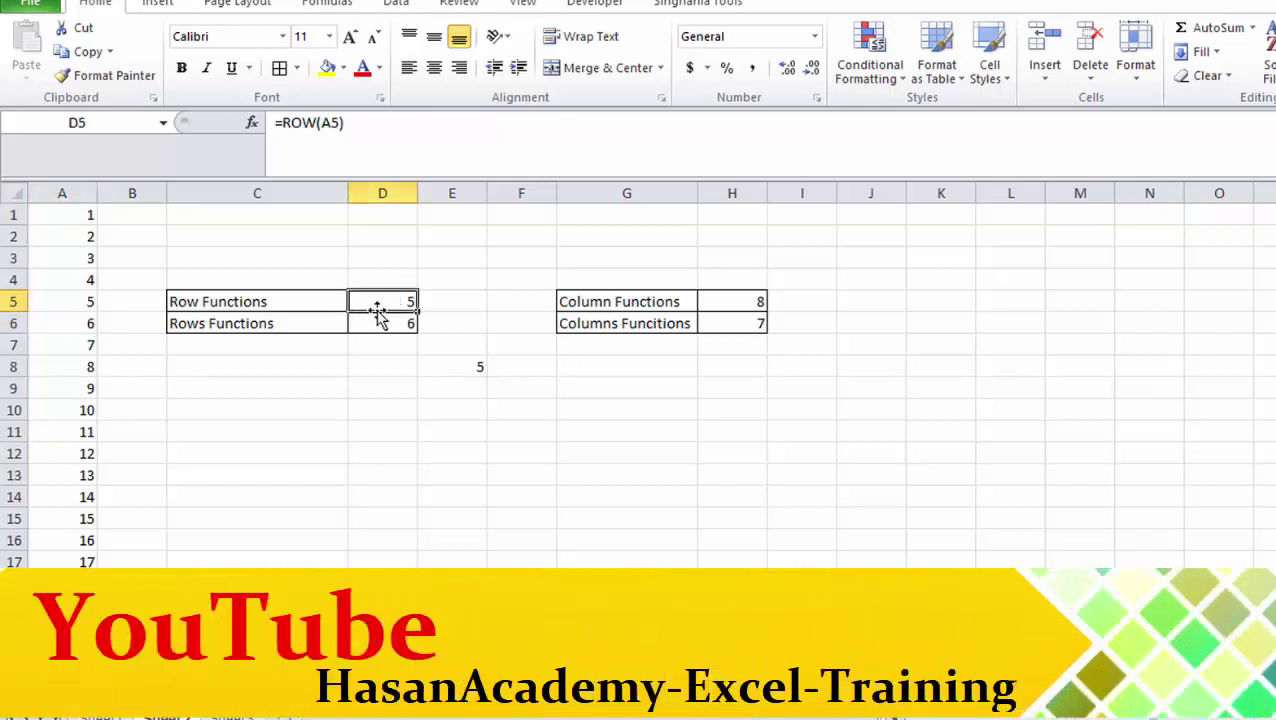
Enter =ROW(A2) in D5 so it returns 2, then recheck the formula.
{"action": "type", "text": "="}
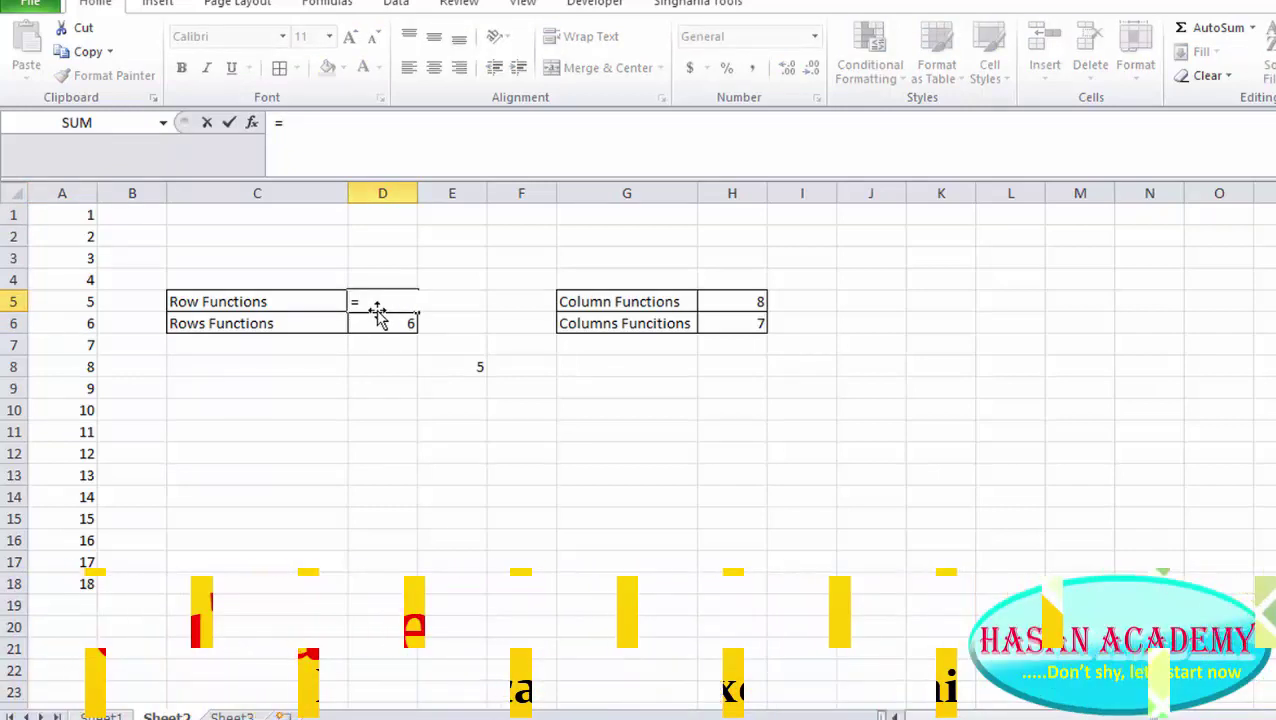
{"action": "type", "text": "row"}
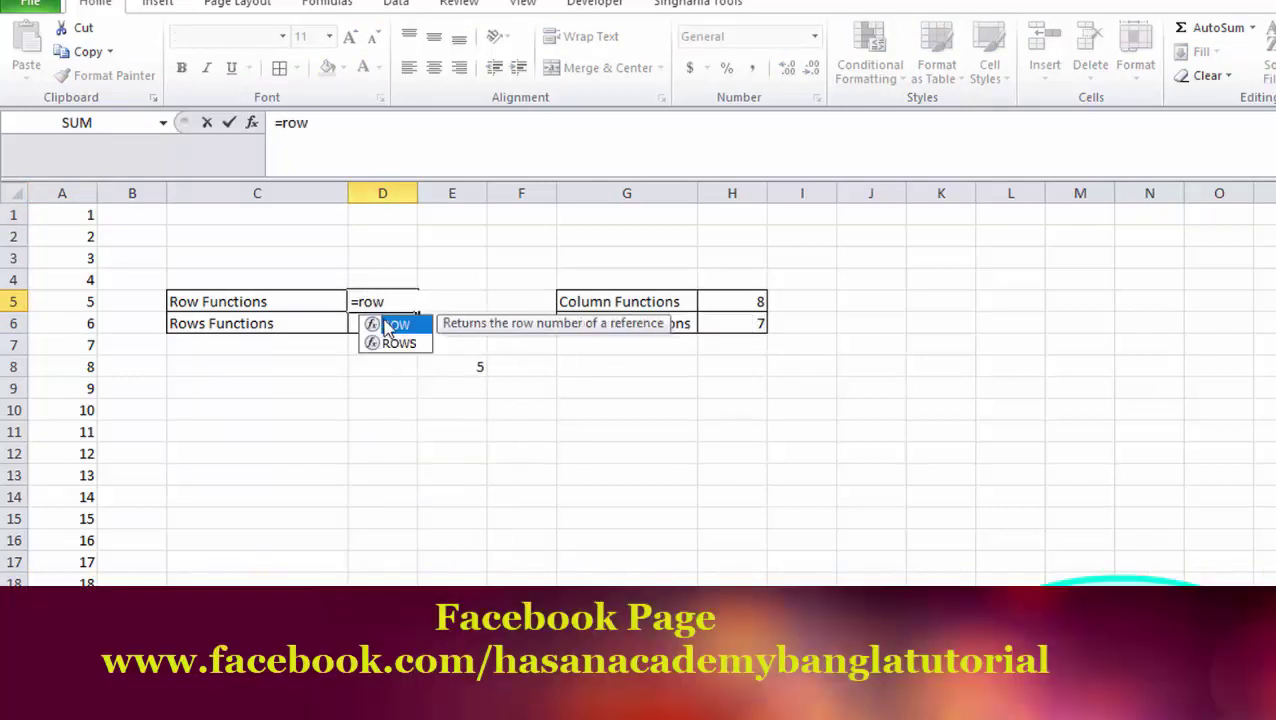
{"action": "key", "text": "Tab"}
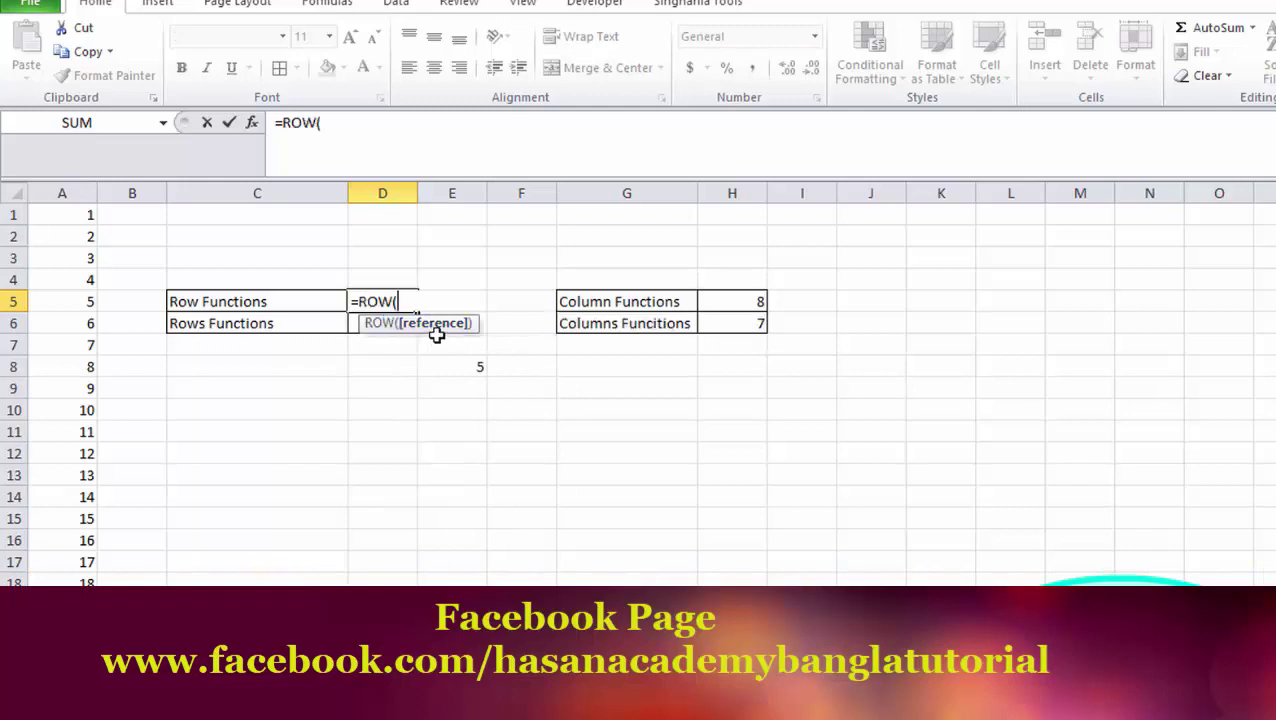
{"action": "left_click", "coordinate": [68, 242]}
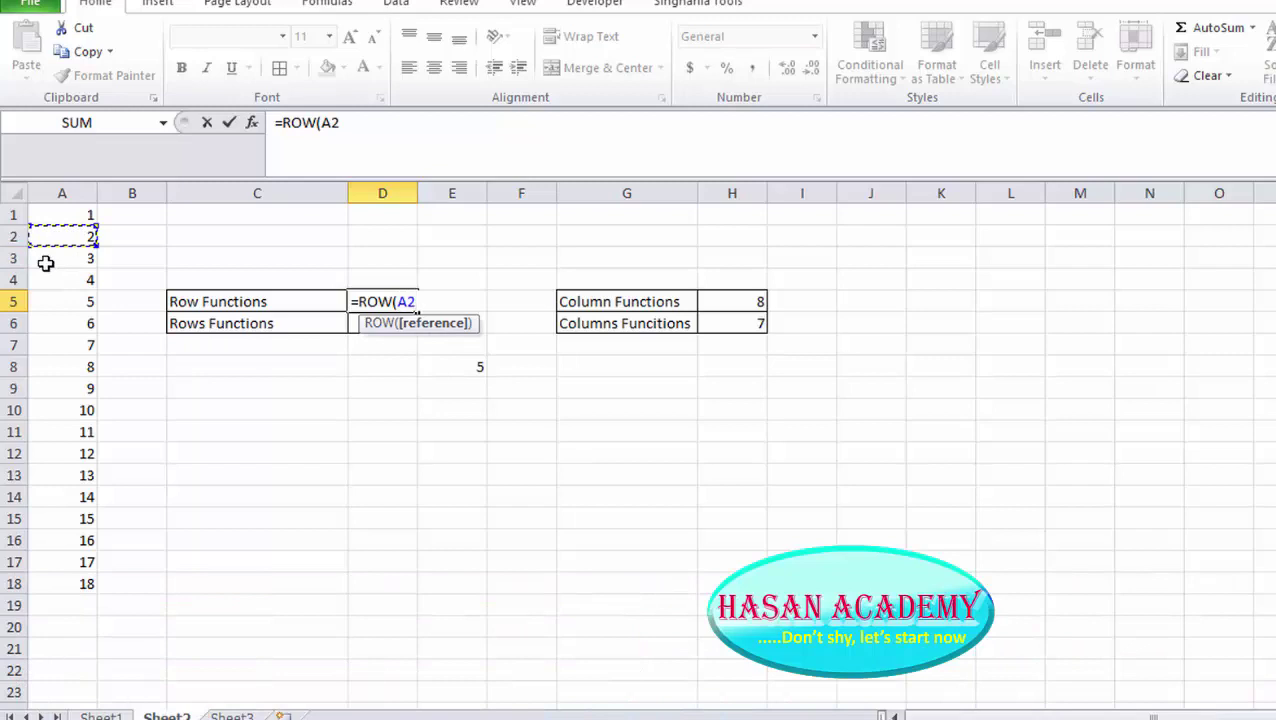
{"action": "type", "text": ")"}
{"action": "key", "text": "Return"}
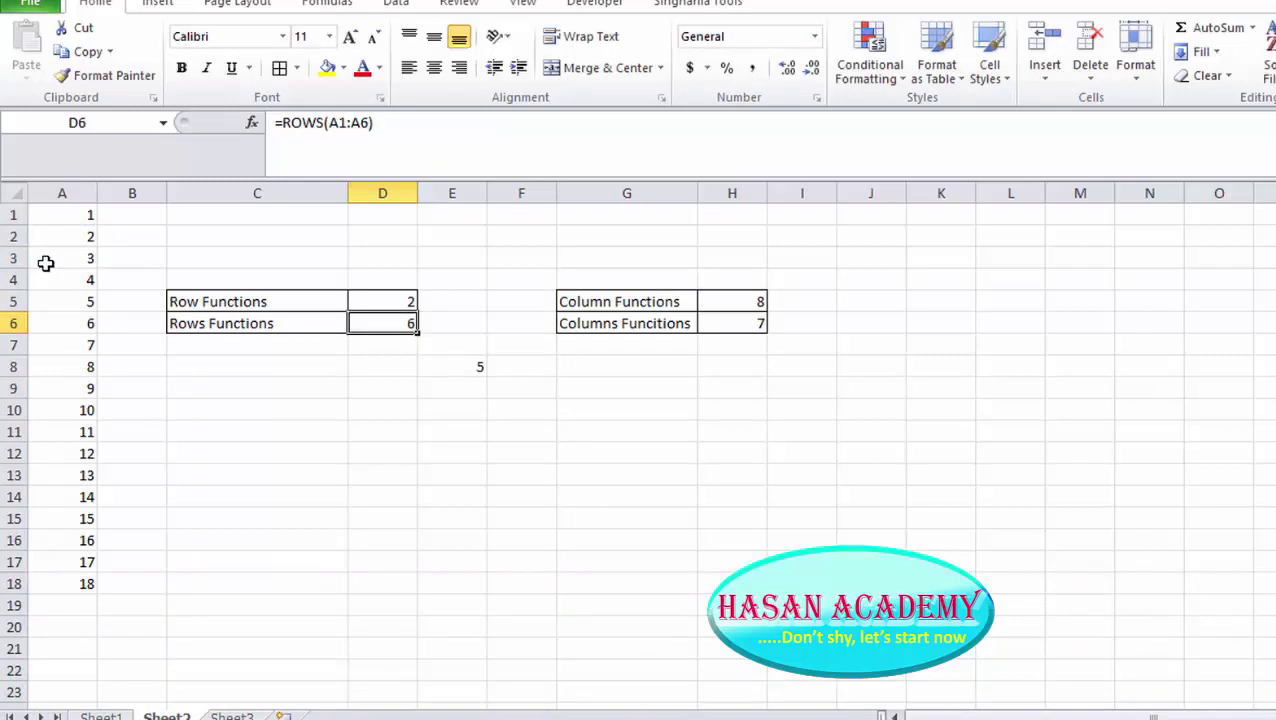
{"action": "left_click", "coordinate": [410, 302]}
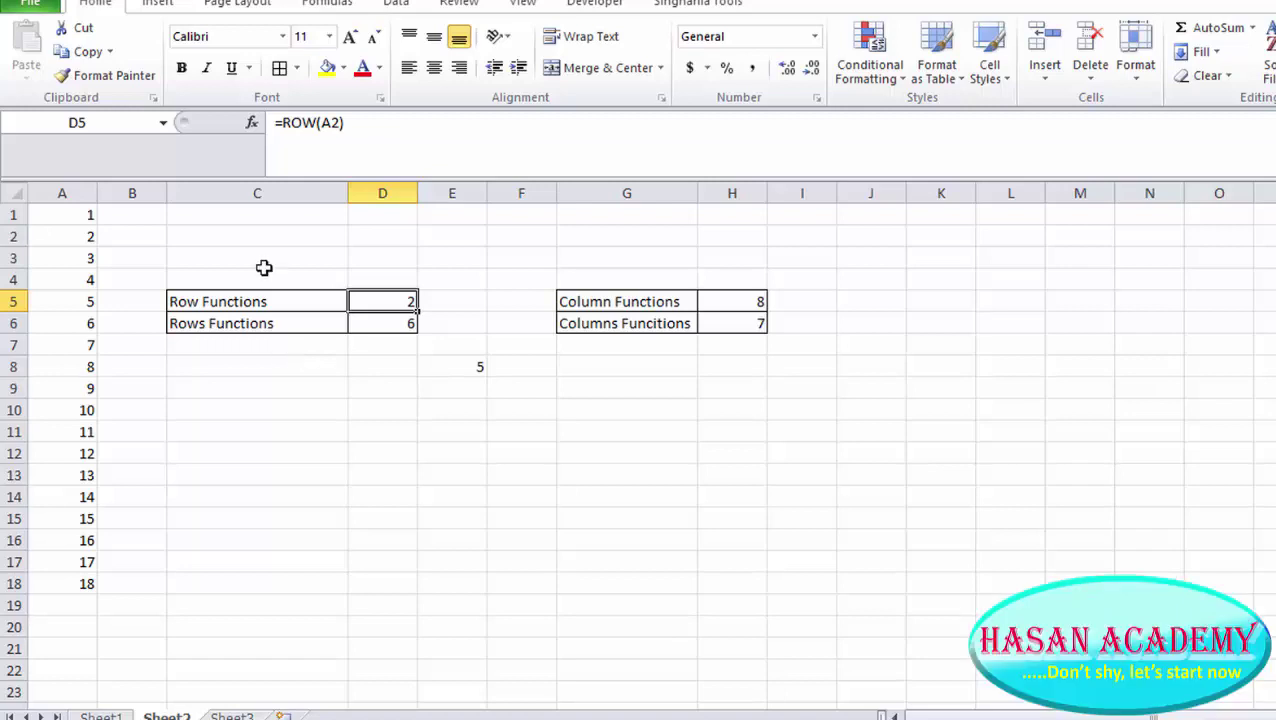
{"action": "left_click_drag", "start_coordinate": [85, 216], "coordinate": [82, 349]}
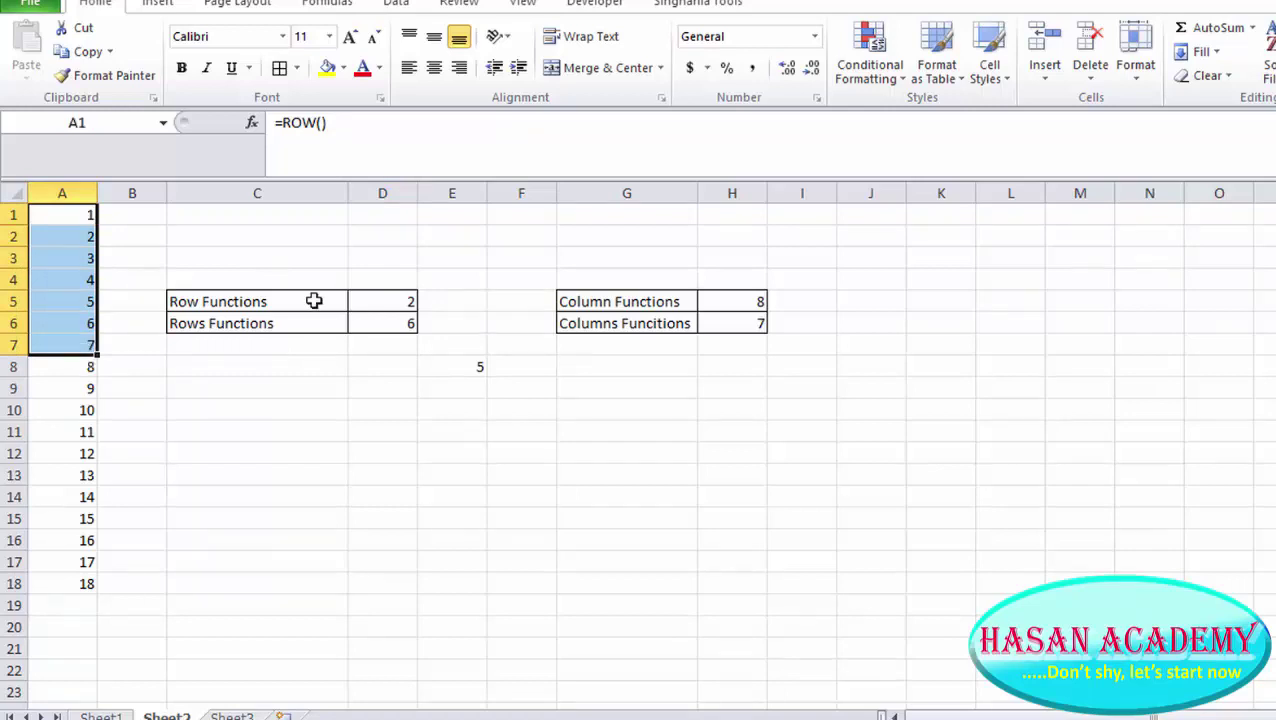
{"action": "left_click", "coordinate": [274, 404]}
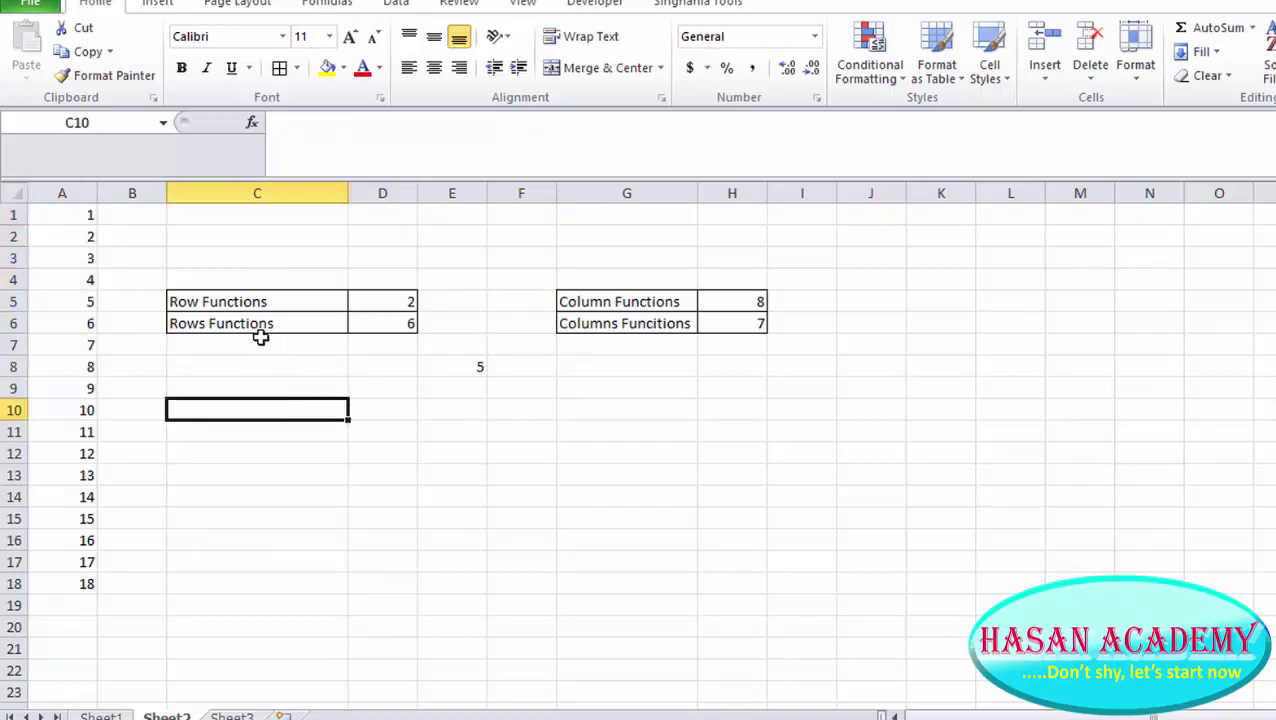
{"action": "left_click", "coordinate": [230, 325]}
{"action": "left_click", "coordinate": [382, 325]}
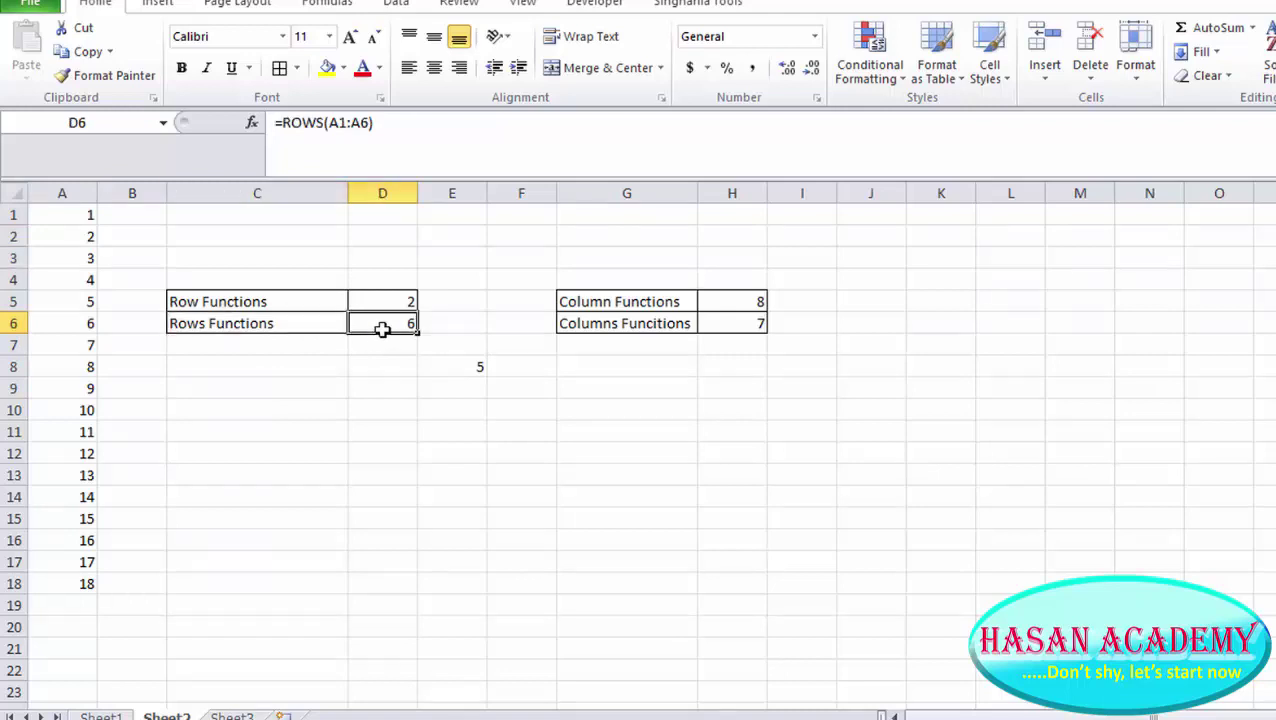
{"action": "left_click", "coordinate": [79, 218]}
{"action": "left_click_drag", "start_coordinate": [79, 228], "coordinate": [79, 542]}
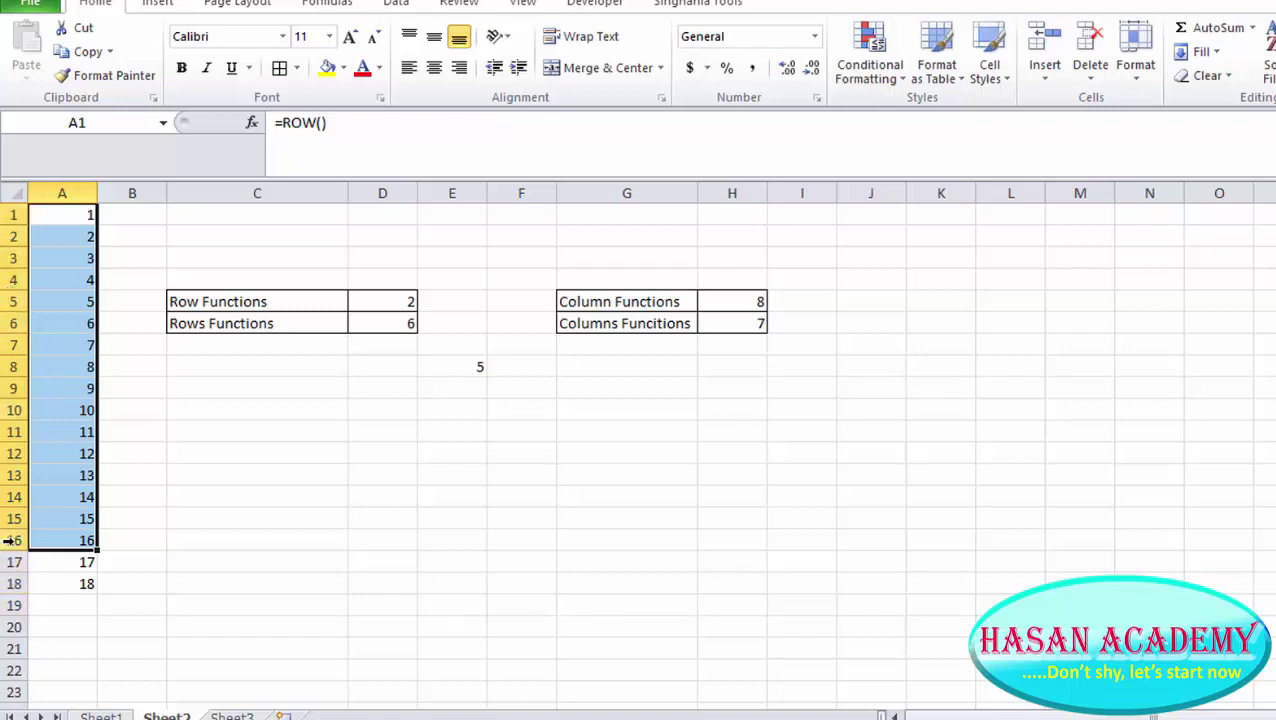
{"action": "left_click", "coordinate": [222, 544]}
{"action": "left_click_drag", "start_coordinate": [83, 387], "coordinate": [74, 566]}
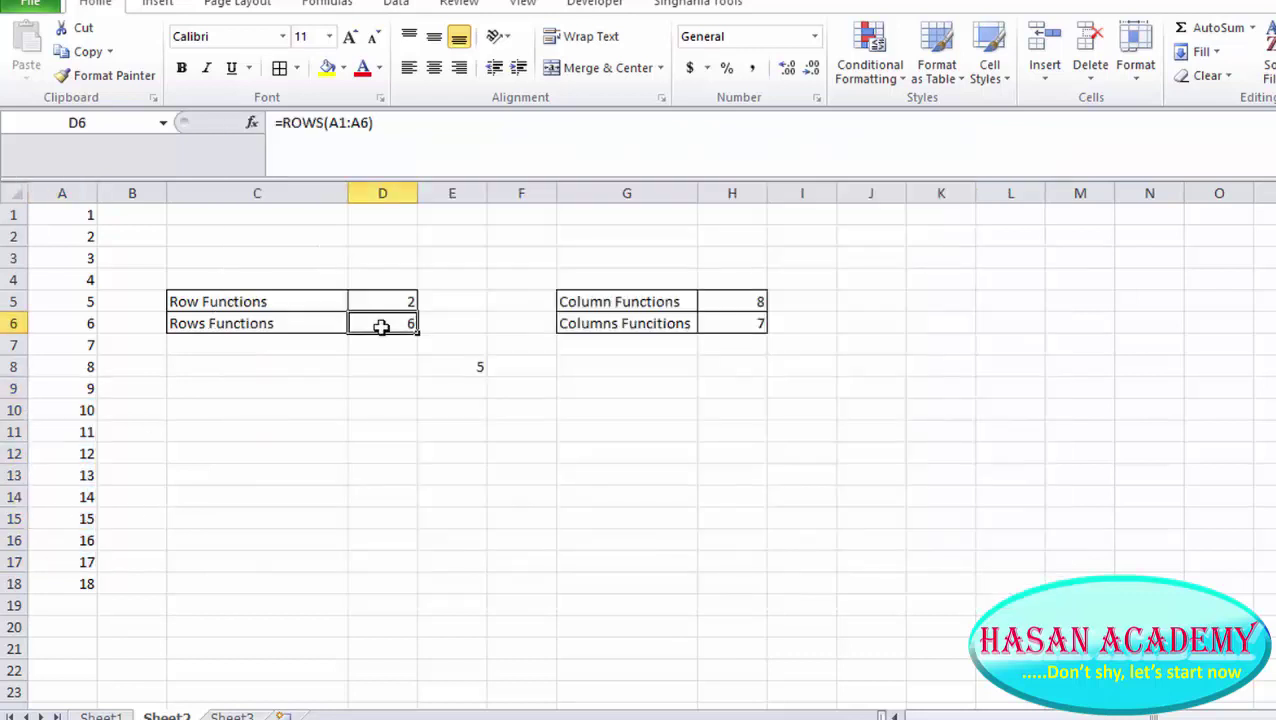
Change D6 to =ROWS(A9:A18) so it returns 10, then review the D6 and D5 formulas.
{"action": "type", "text": "="}
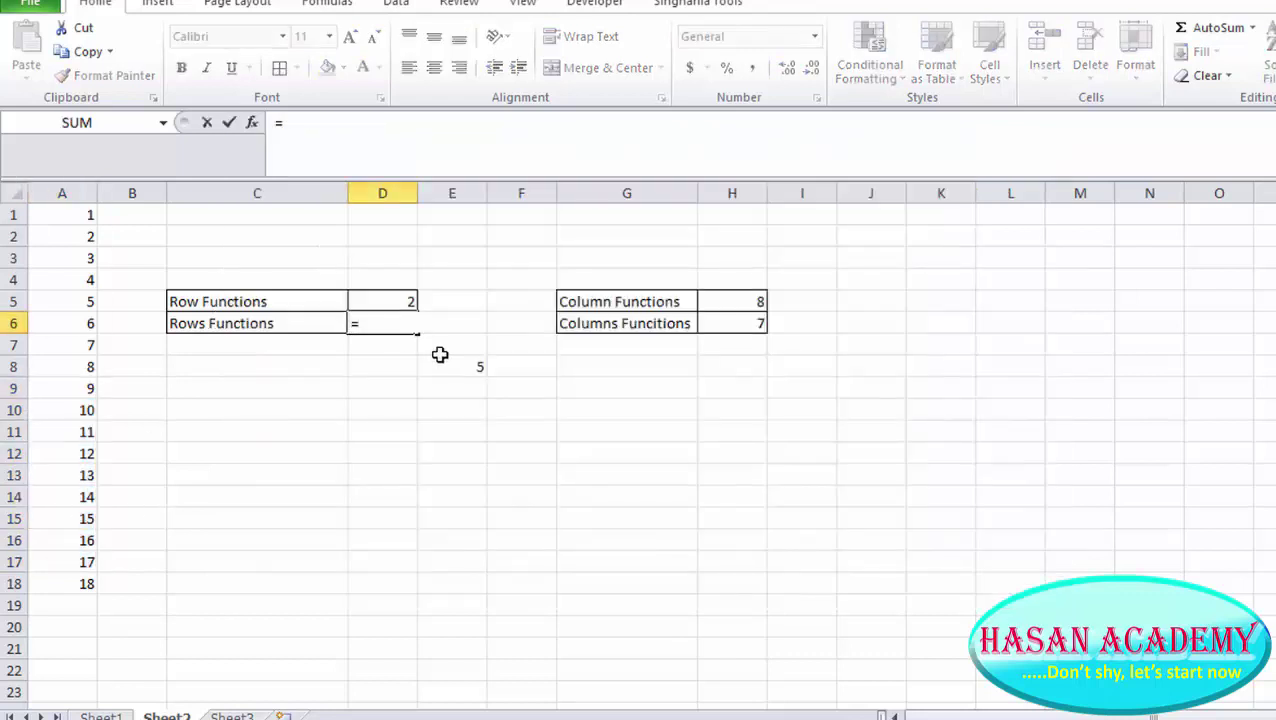
{"action": "type", "text": "r"}
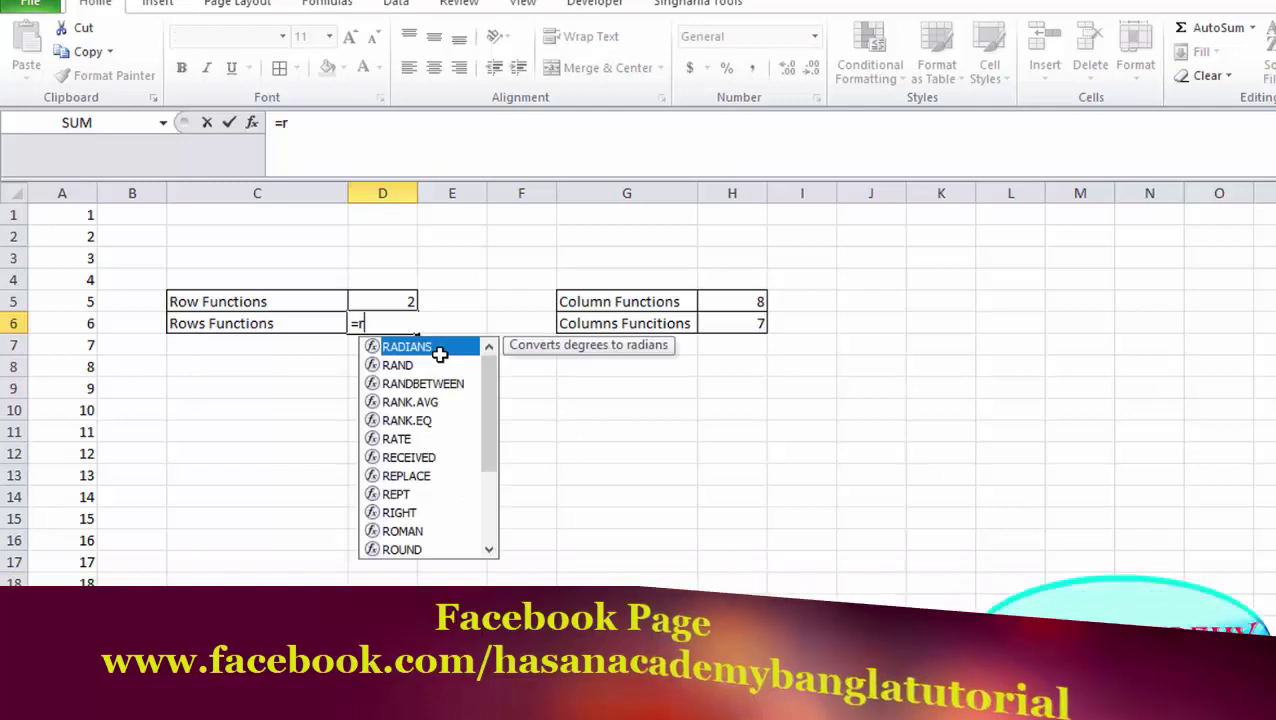
{"action": "type", "text": "ows"}
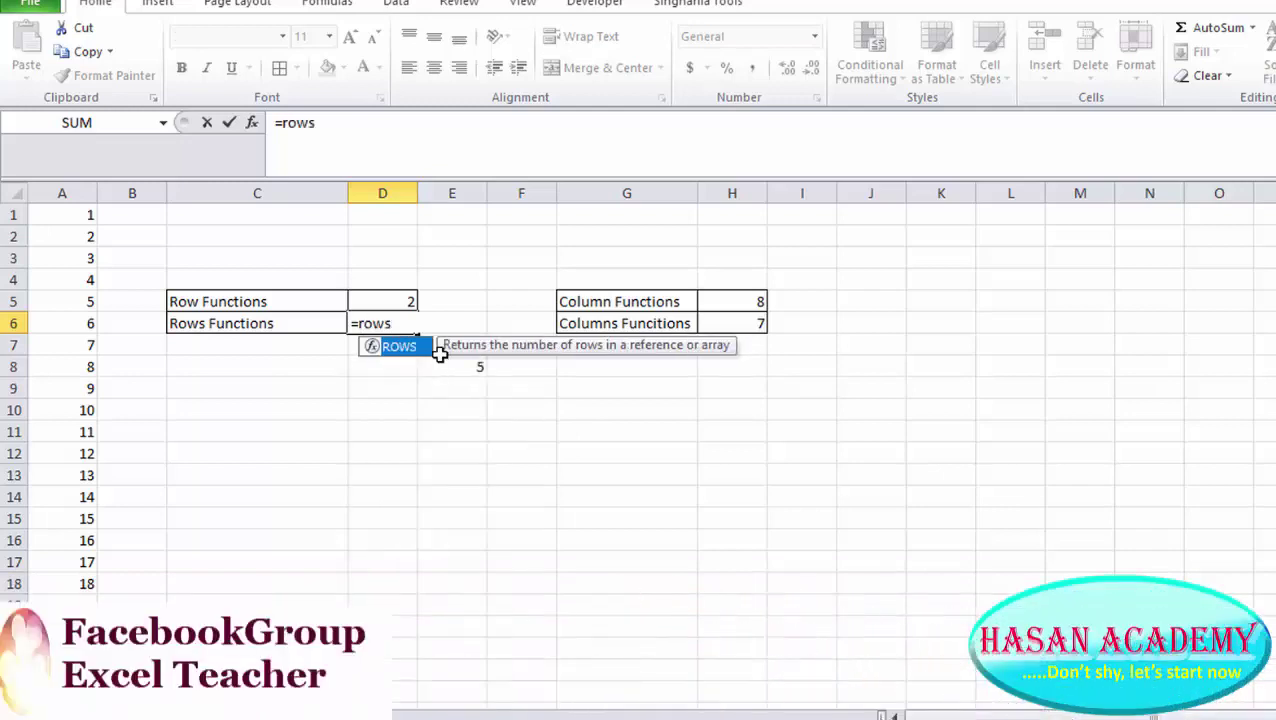
{"action": "type", "text": "("}
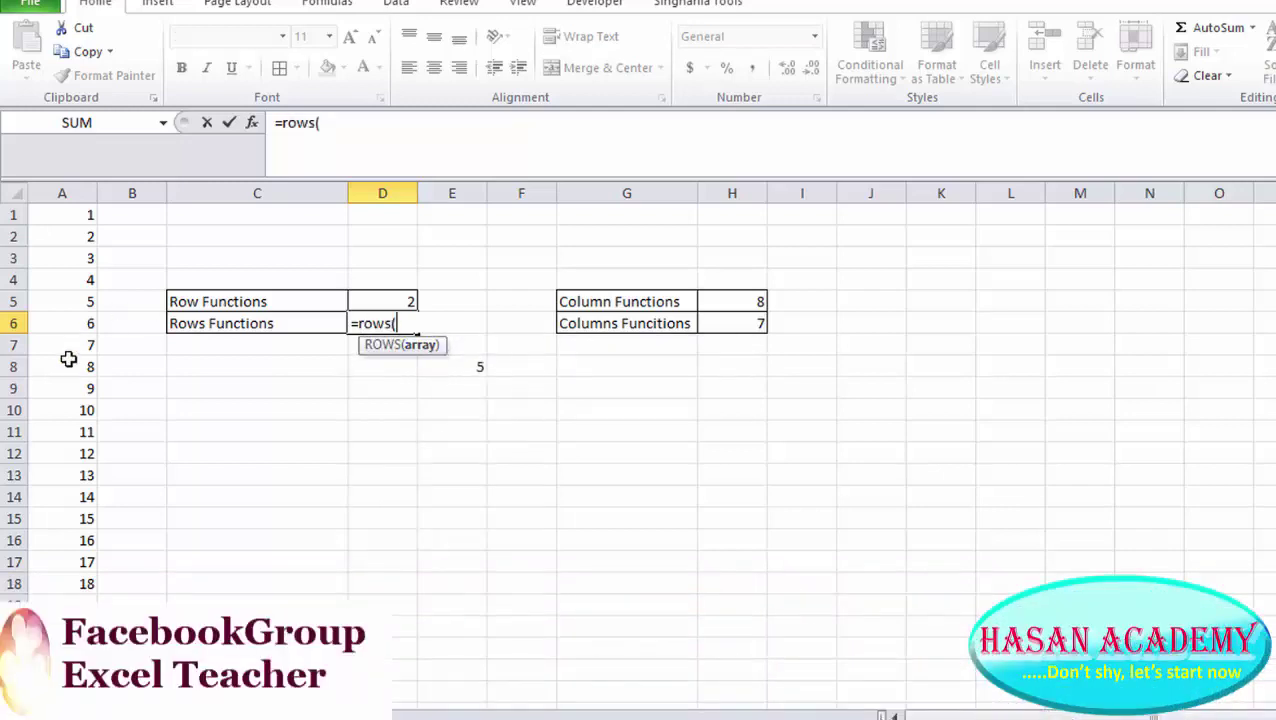
{"action": "left_click_drag", "start_coordinate": [65, 388], "coordinate": [65, 577]}
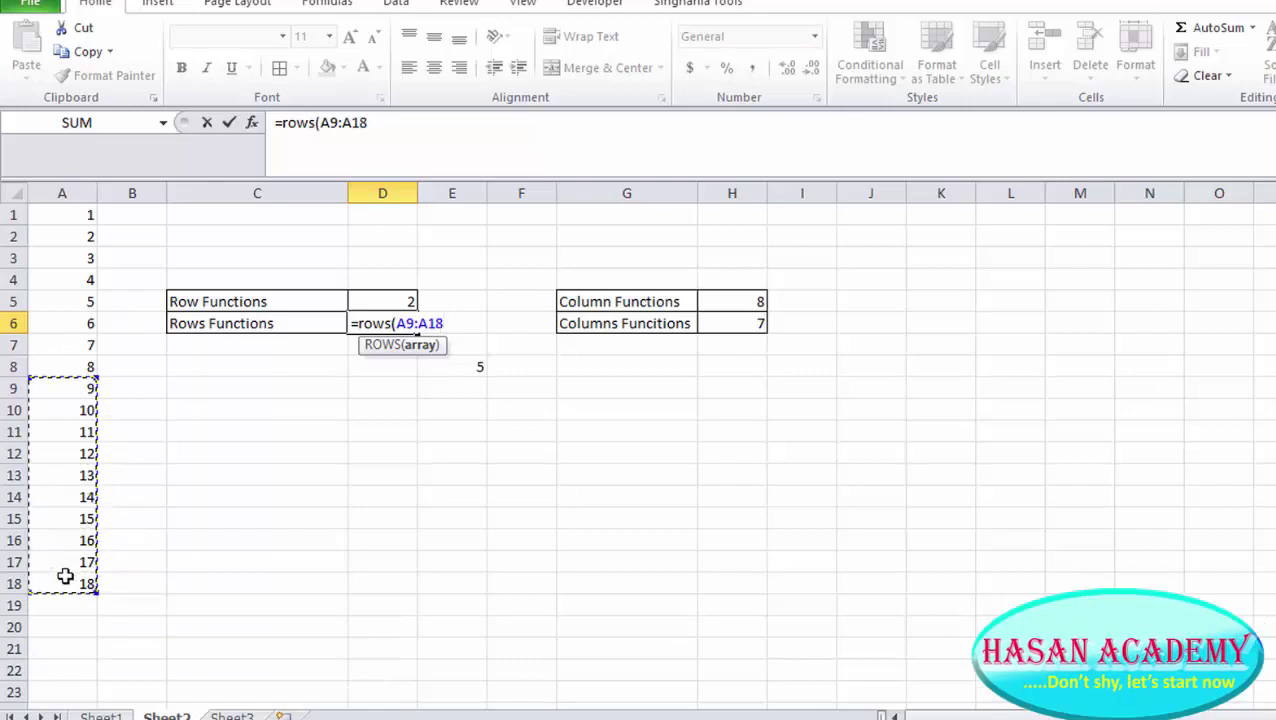
{"action": "type", "text": ")"}
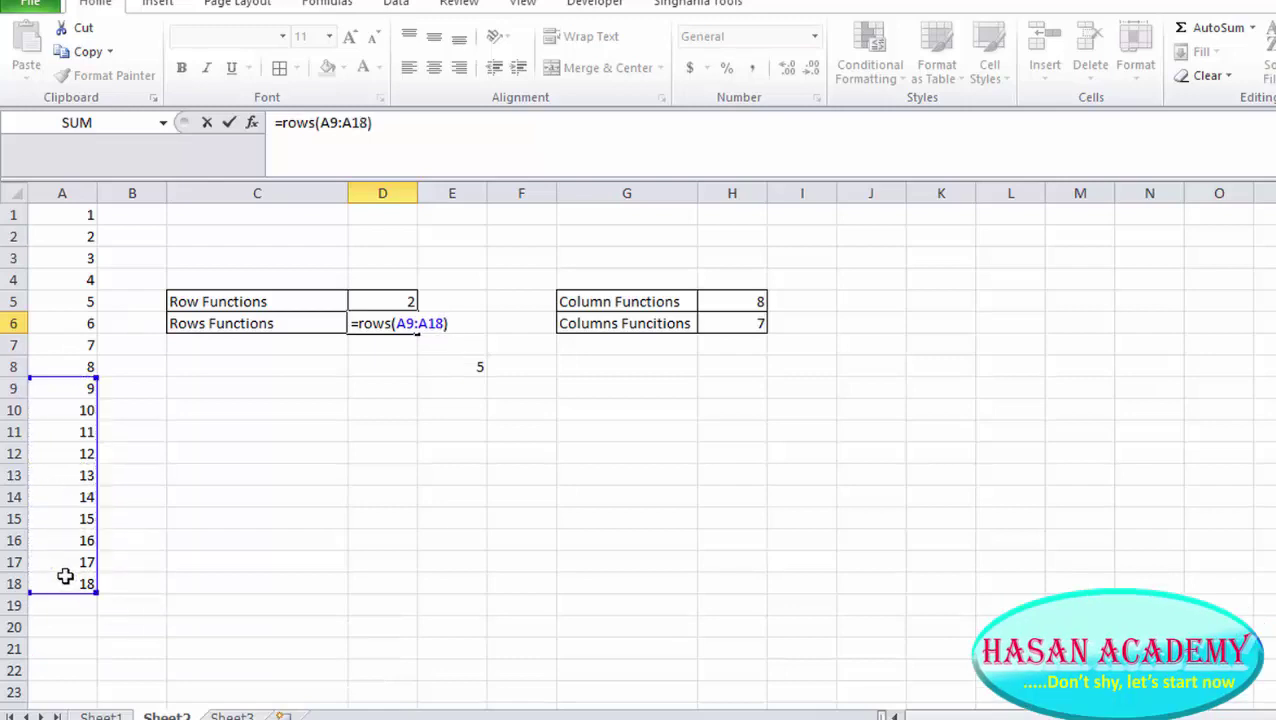
{"action": "key", "text": "Return"}
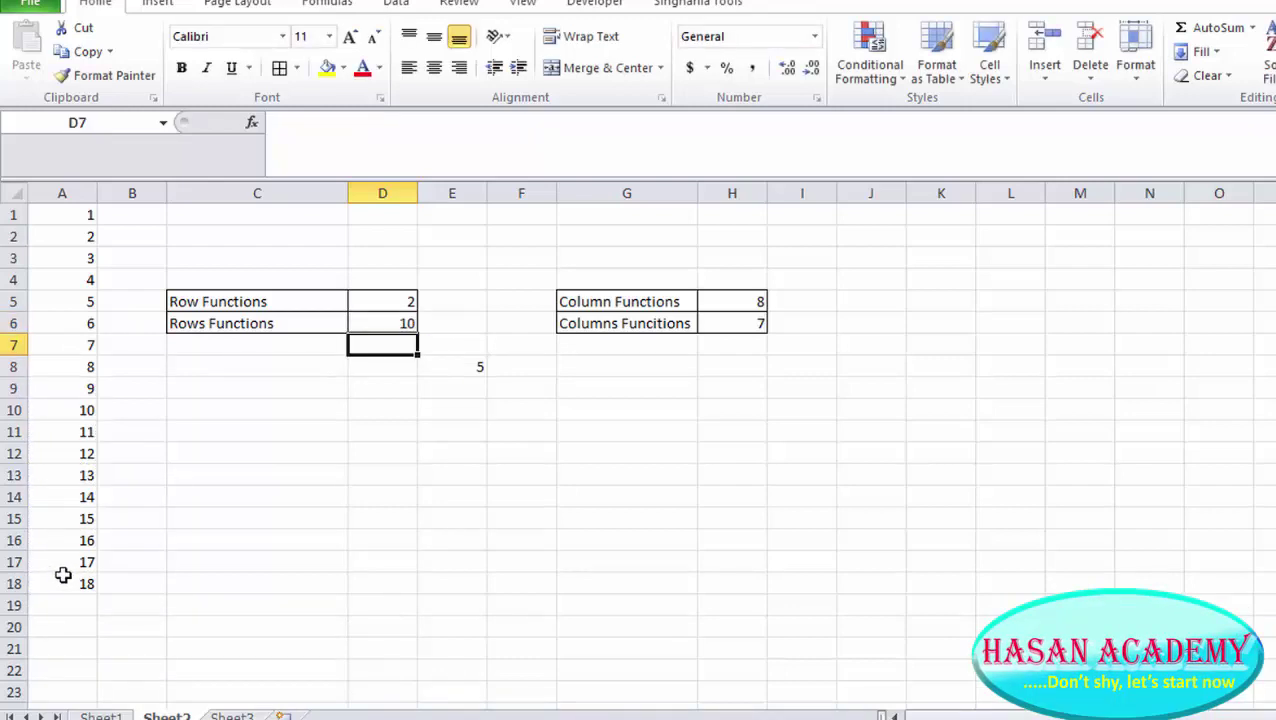
{"action": "left_click", "coordinate": [372, 323]}
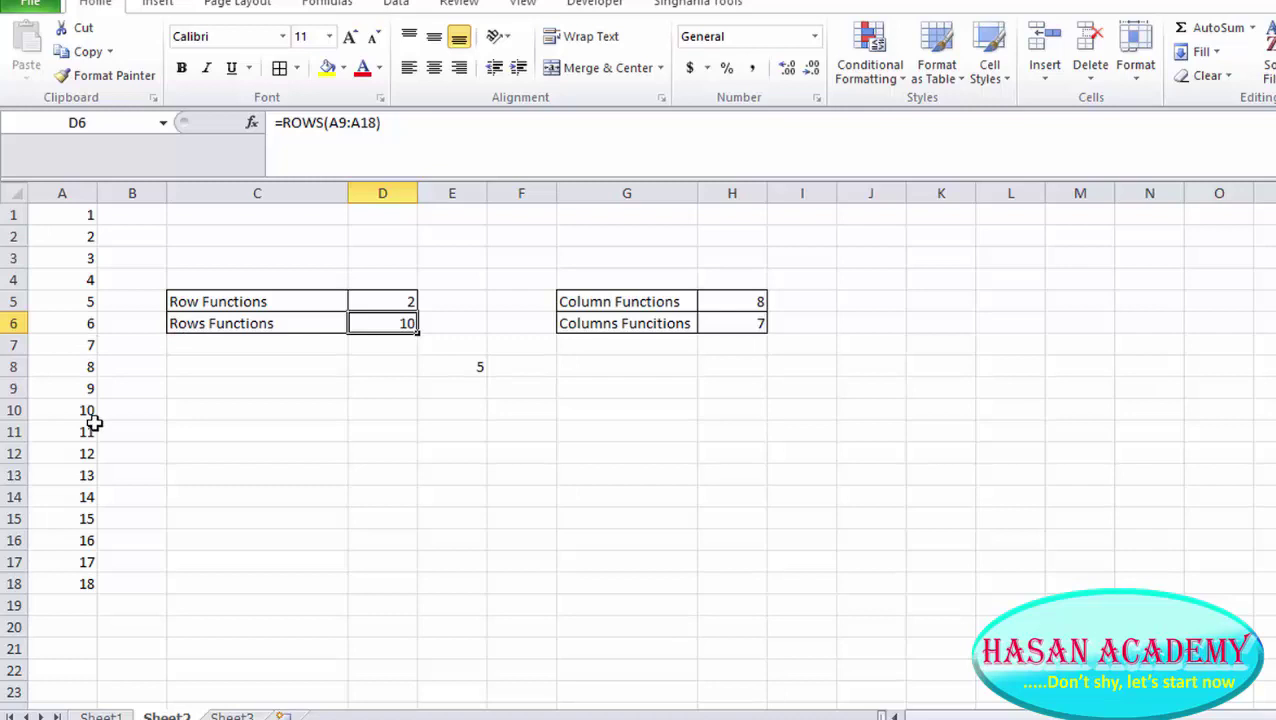
{"action": "left_click", "coordinate": [364, 300]}
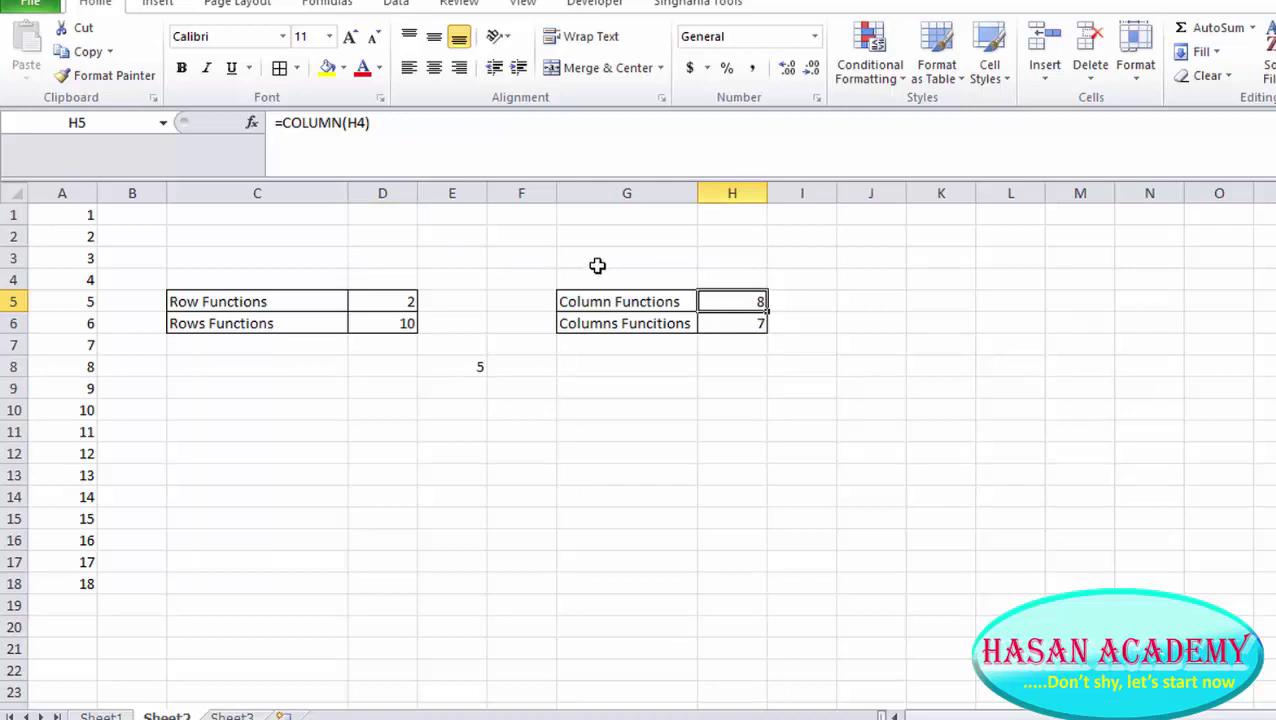
Enter =COLUMN(E2) in H5, fixing the mistyped function name, so it returns 5.
{"action": "type", "text": "=co"}
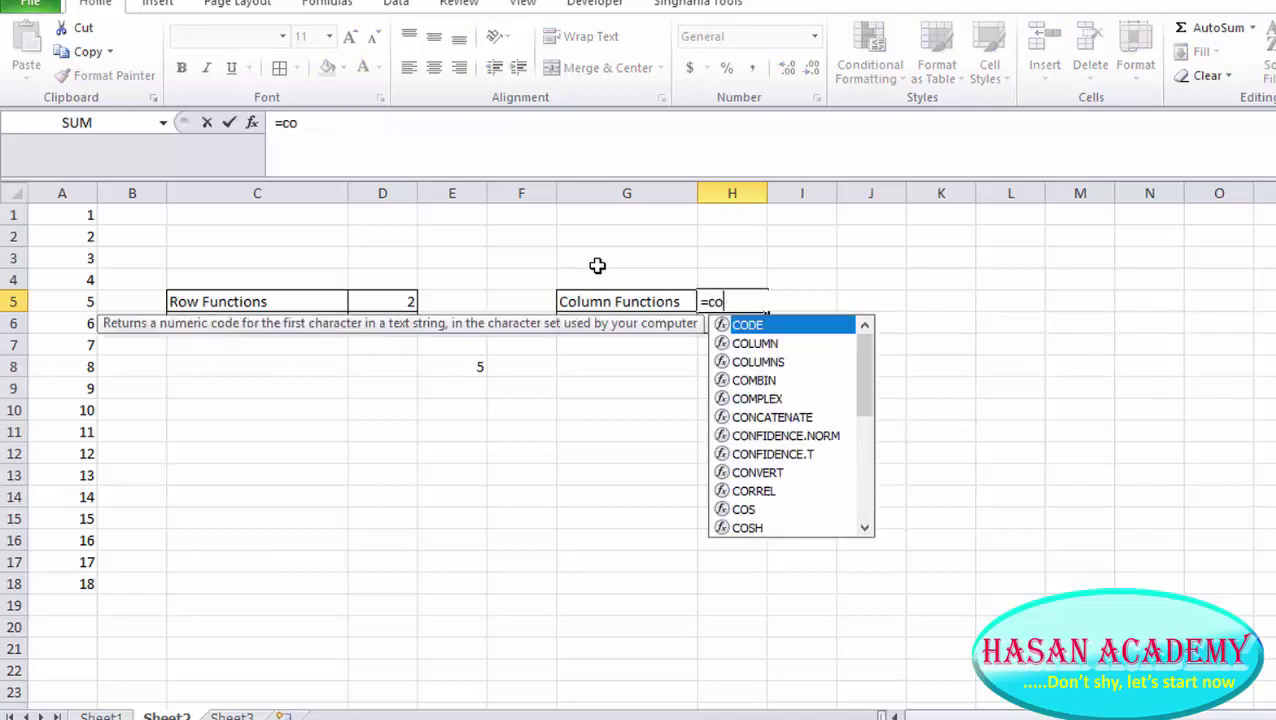
{"action": "type", "text": "u"}
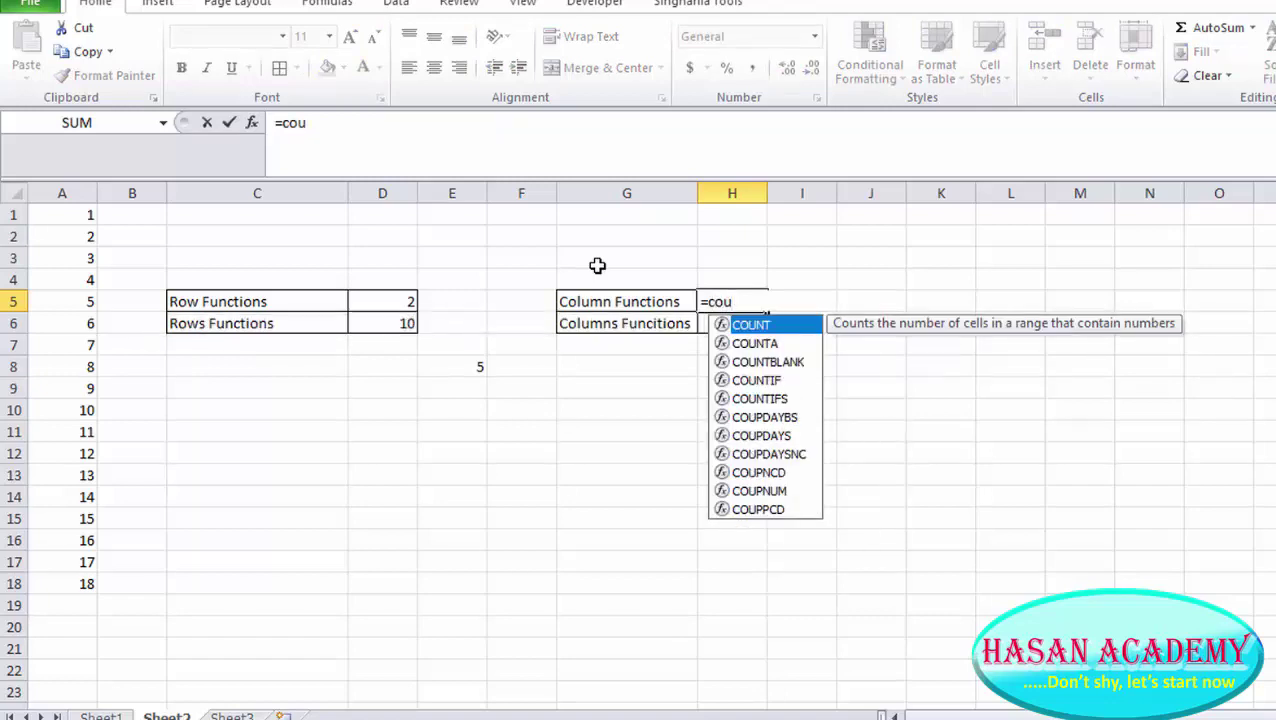
{"action": "key", "text": "BackSpace"}
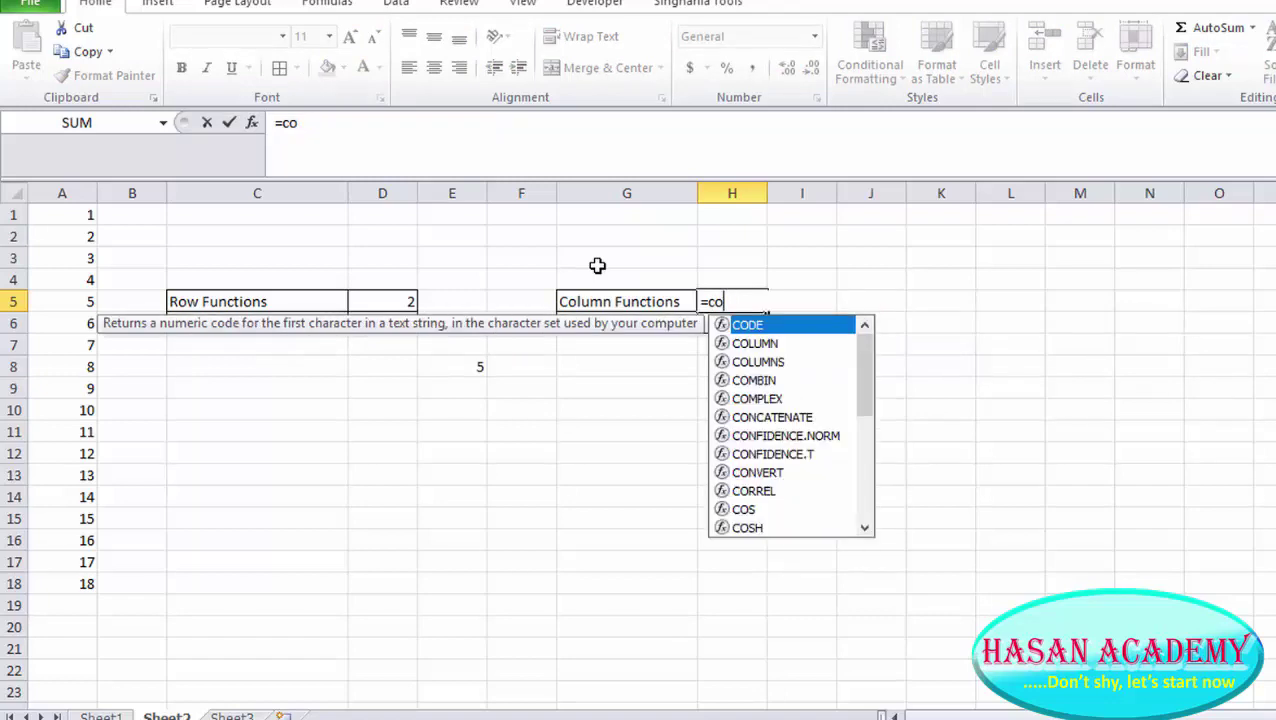
{"action": "key", "text": "BackSpace"}
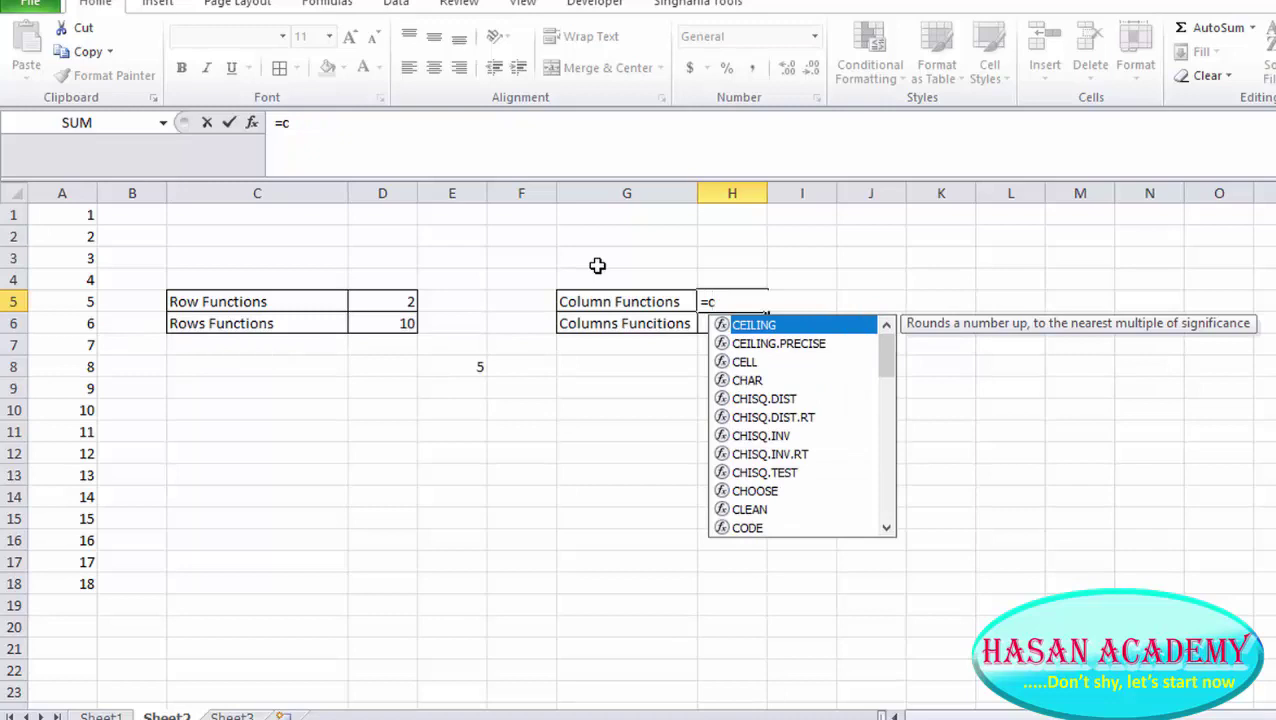
{"action": "type", "text": "ol"}
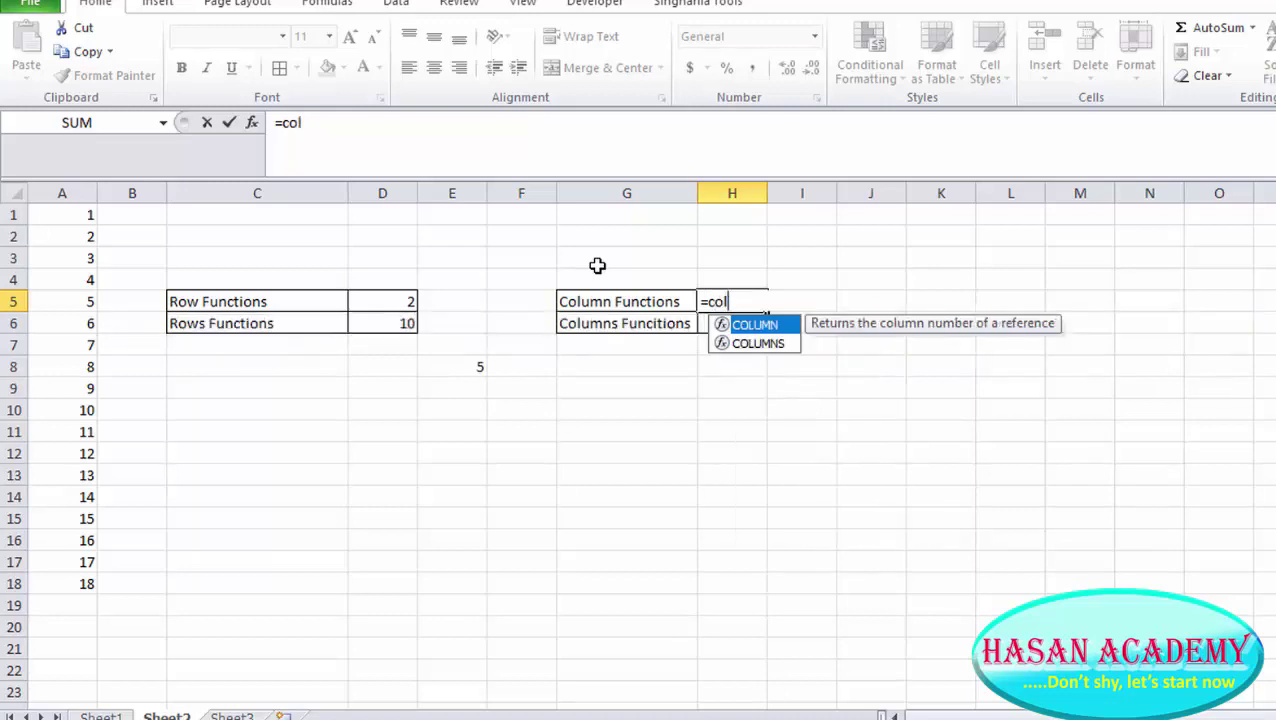
{"action": "type", "text": "u"}
{"action": "double_click", "coordinate": [761, 328]}
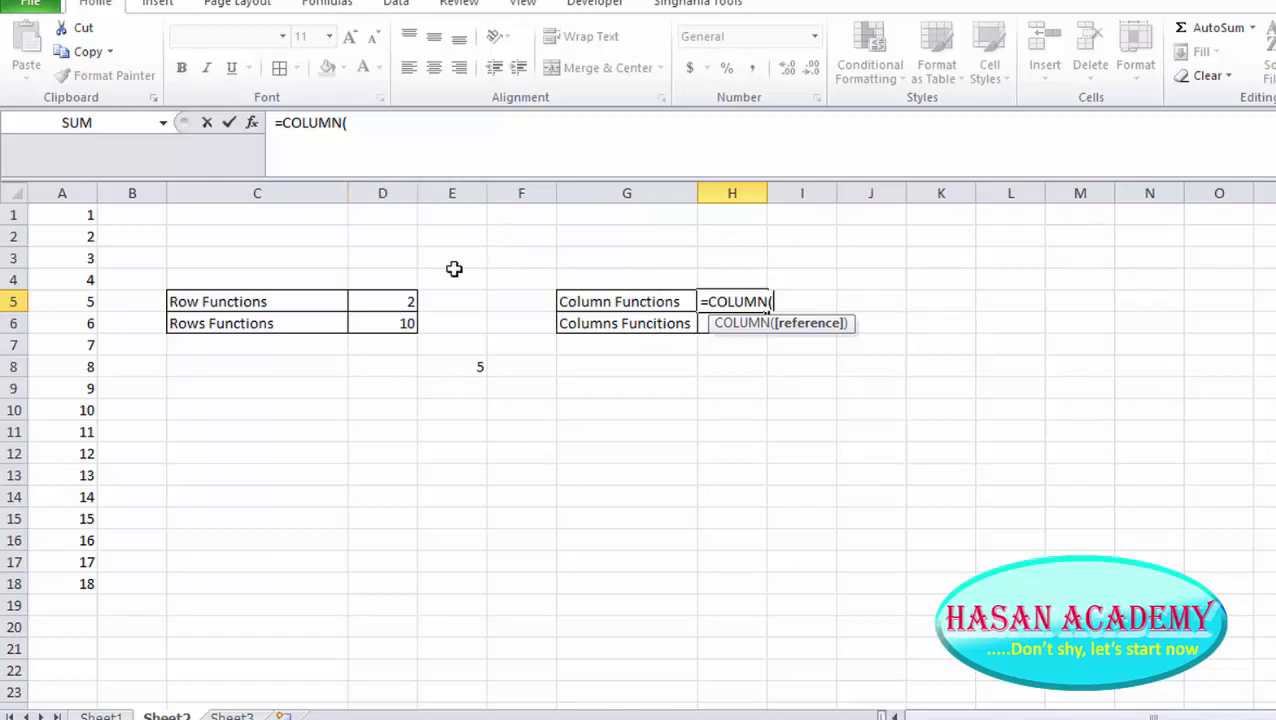
{"action": "left_click", "coordinate": [455, 236]}
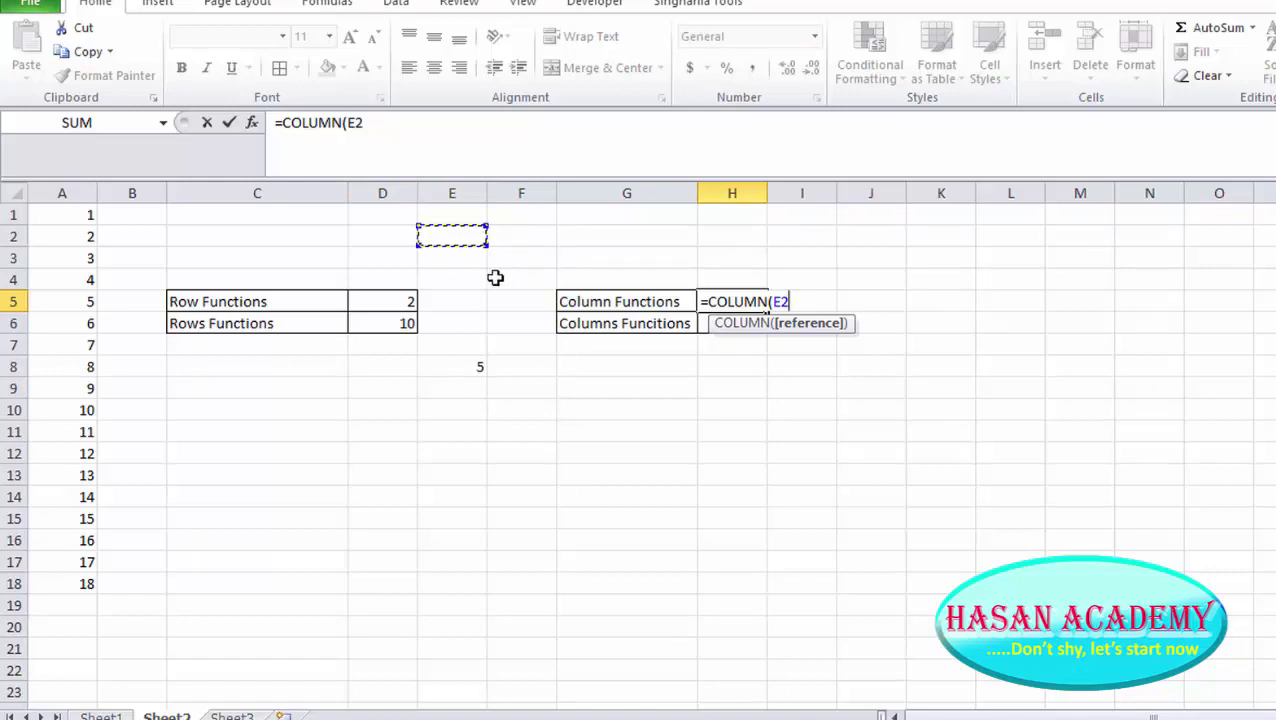
{"action": "type", "text": ")"}
{"action": "key", "text": "Return"}
{"action": "type", "text": "=COLUMNS(A1:G1)"}
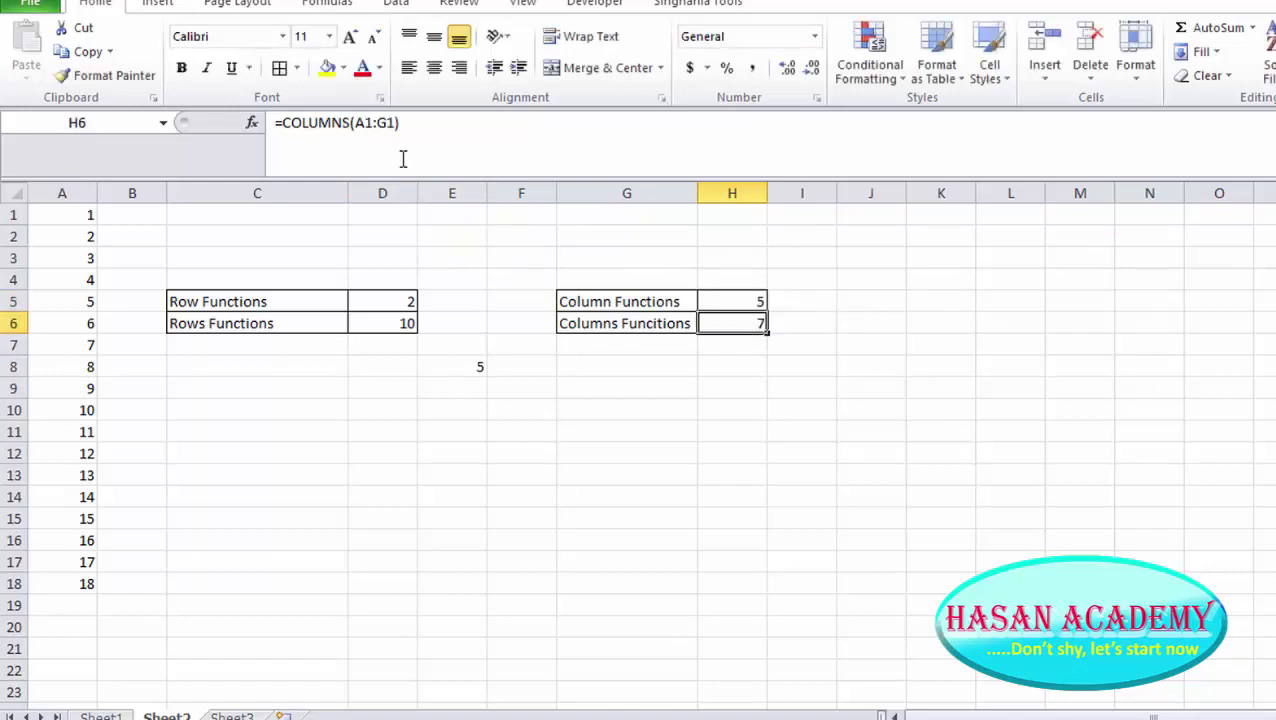
{"action": "left_click", "coordinate": [723, 303]}
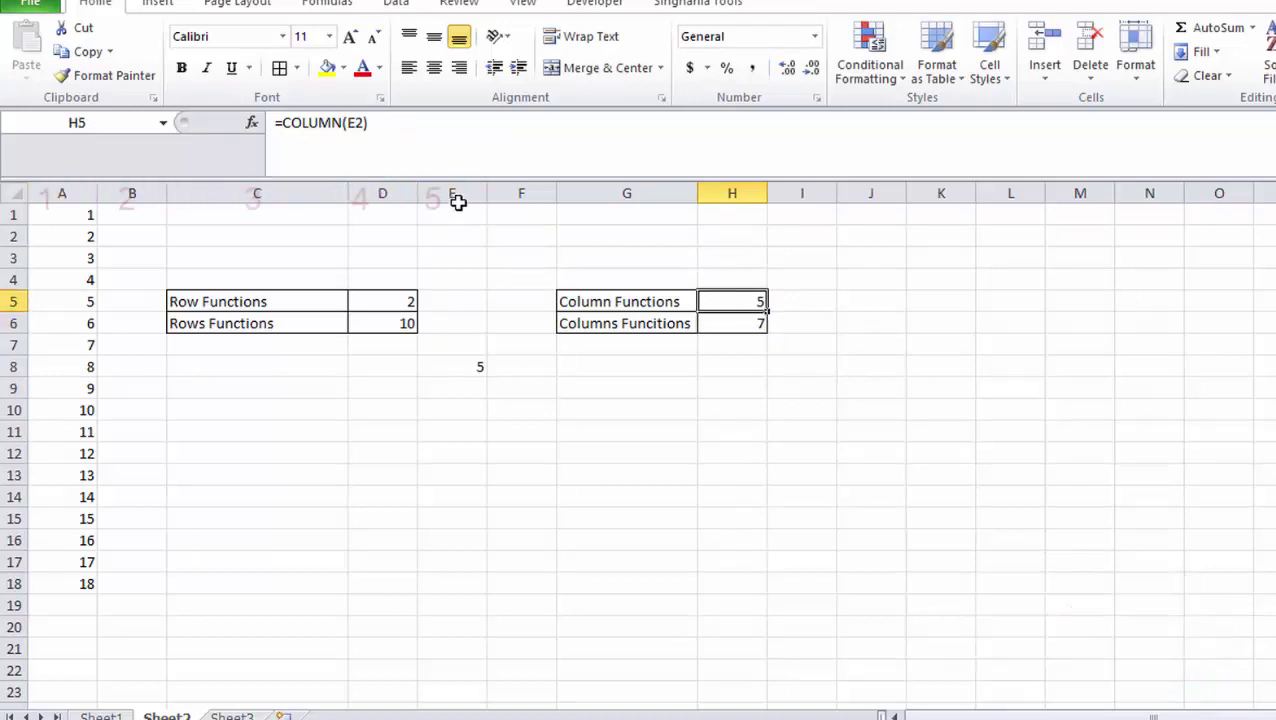
{"action": "left_click", "coordinate": [740, 330]}
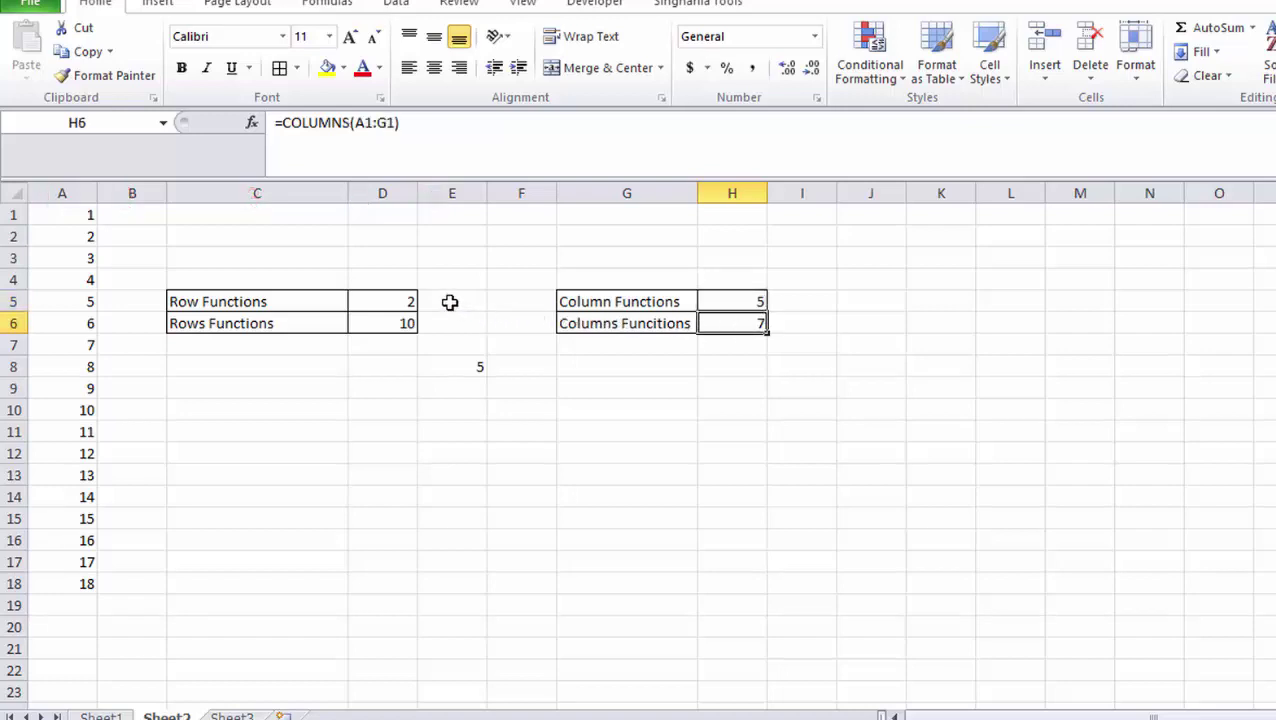
{"action": "left_click_drag", "start_coordinate": [68, 210], "coordinate": [590, 213]}
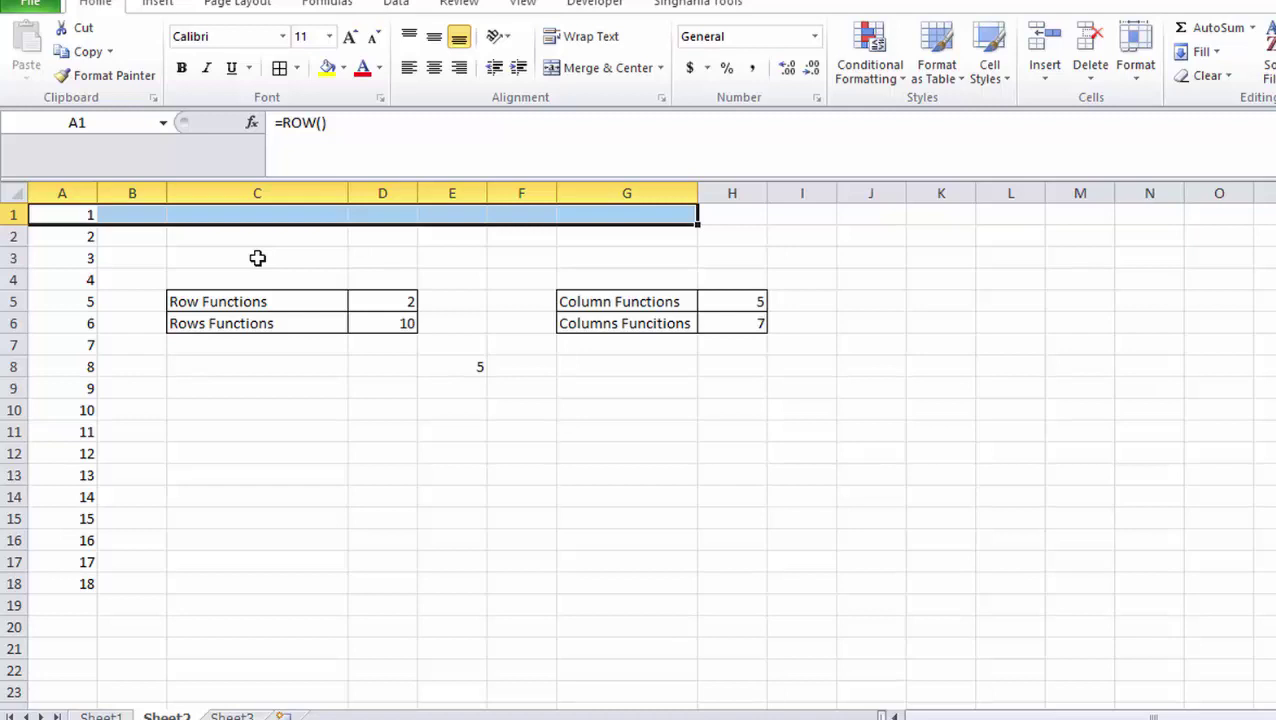
Re-enter H6 as =COLUMNS(A1:G1) so it counts 7 columns.
{"action": "left_click", "coordinate": [730, 323]}
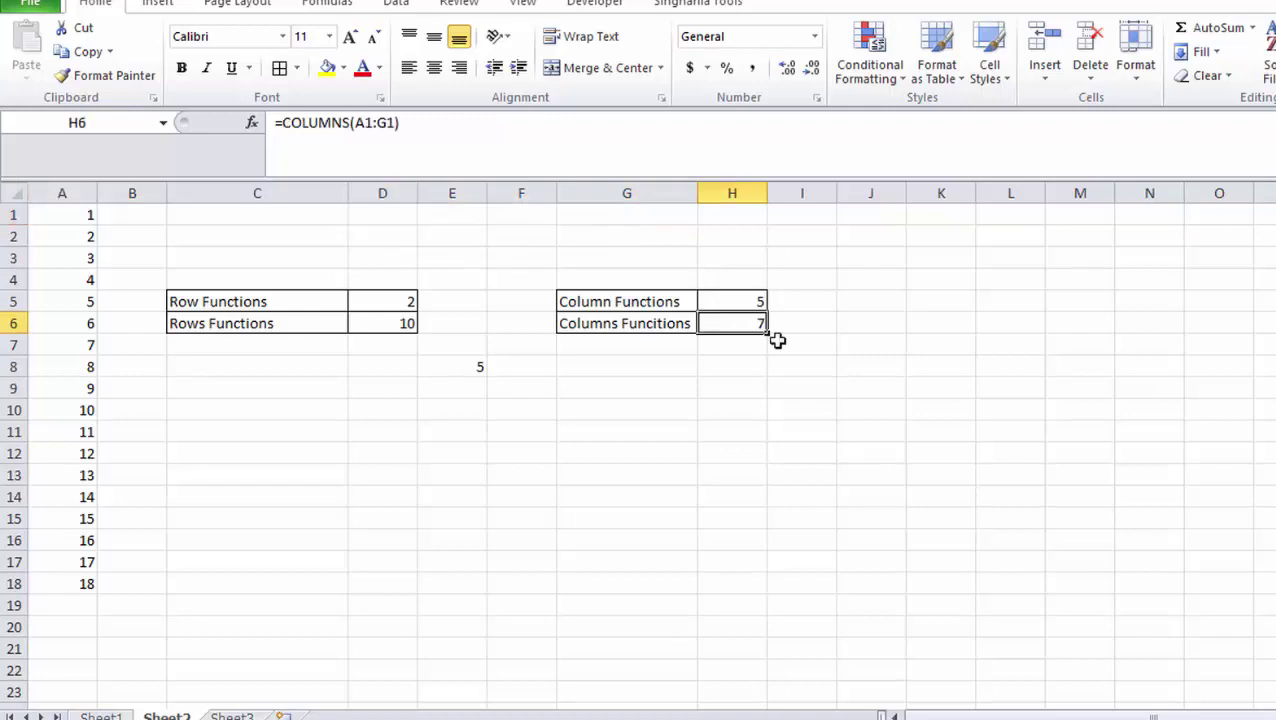
{"action": "type", "text": "="}
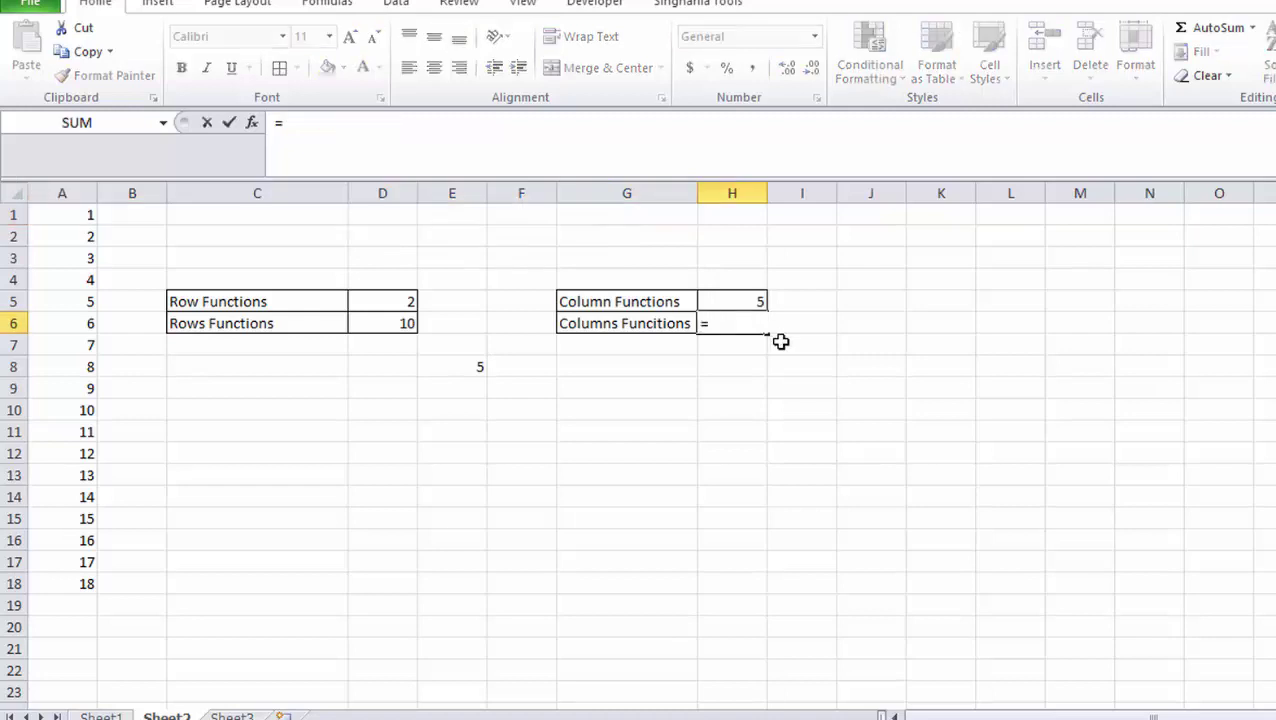
{"action": "type", "text": "co"}
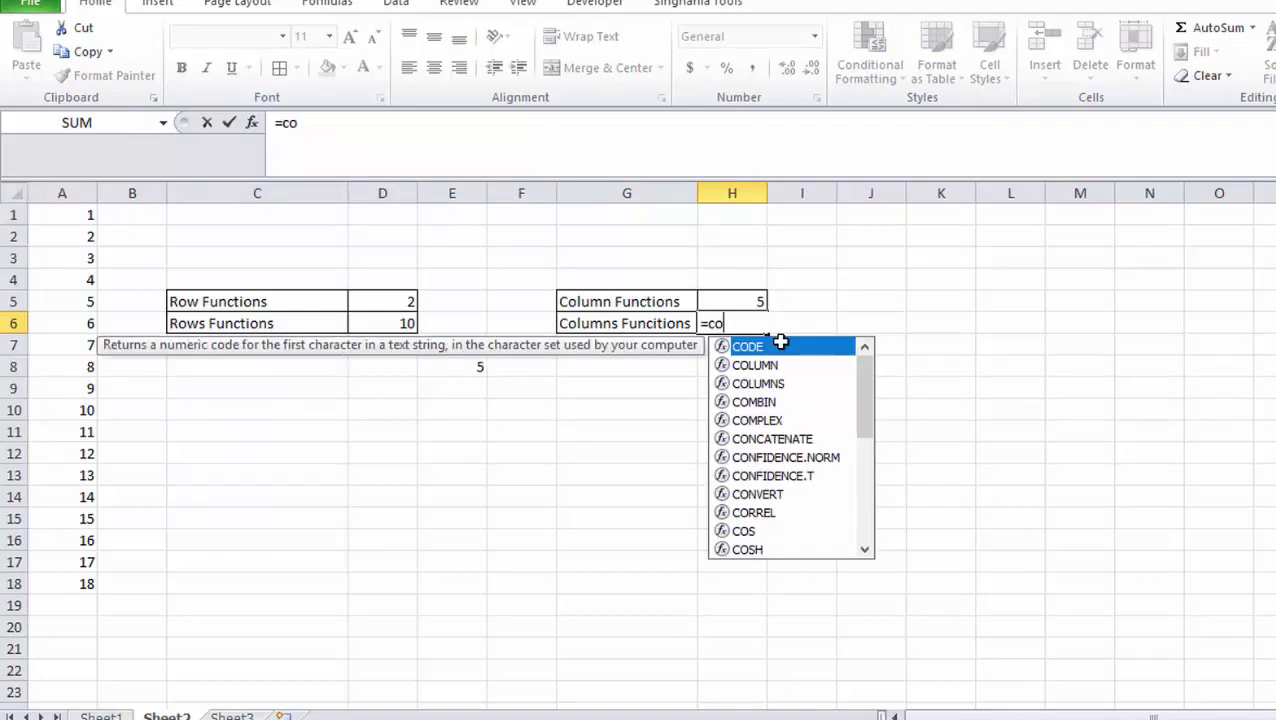
{"action": "type", "text": "lu"}
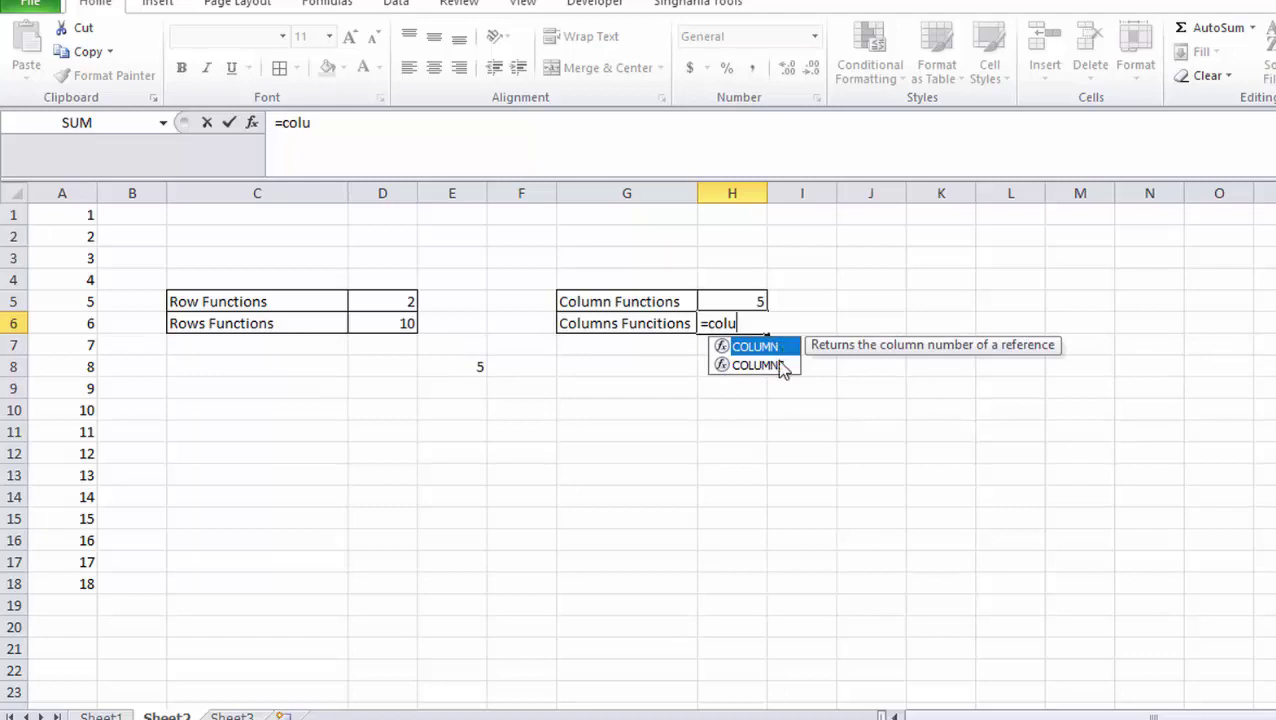
{"action": "double_click", "coordinate": [778, 366]}
{"action": "left_click_drag", "start_coordinate": [60, 213], "coordinate": [624, 250]}
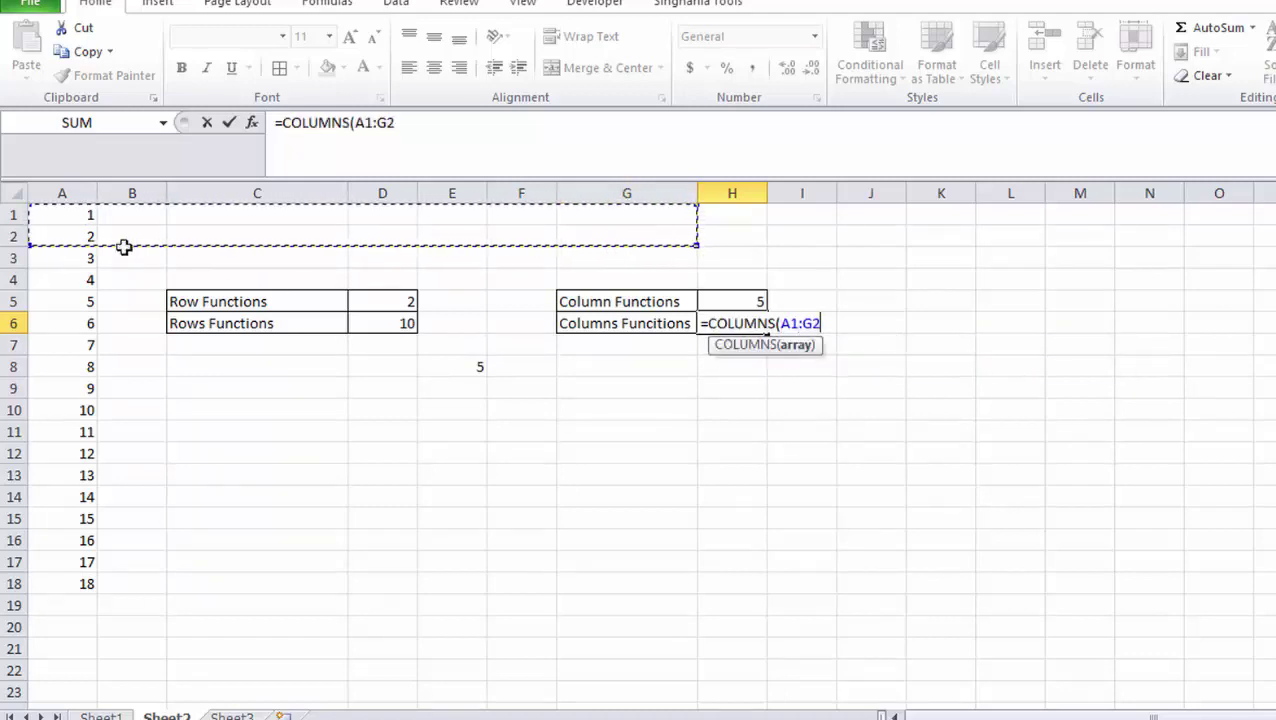
{"action": "mouse_move", "coordinate": [71, 211]}
{"action": "left_mouse_down"}
{"action": "mouse_move", "coordinate": [511, 229]}
{"action": "mouse_move", "coordinate": [621, 205]}
{"action": "left_mouse_up"}
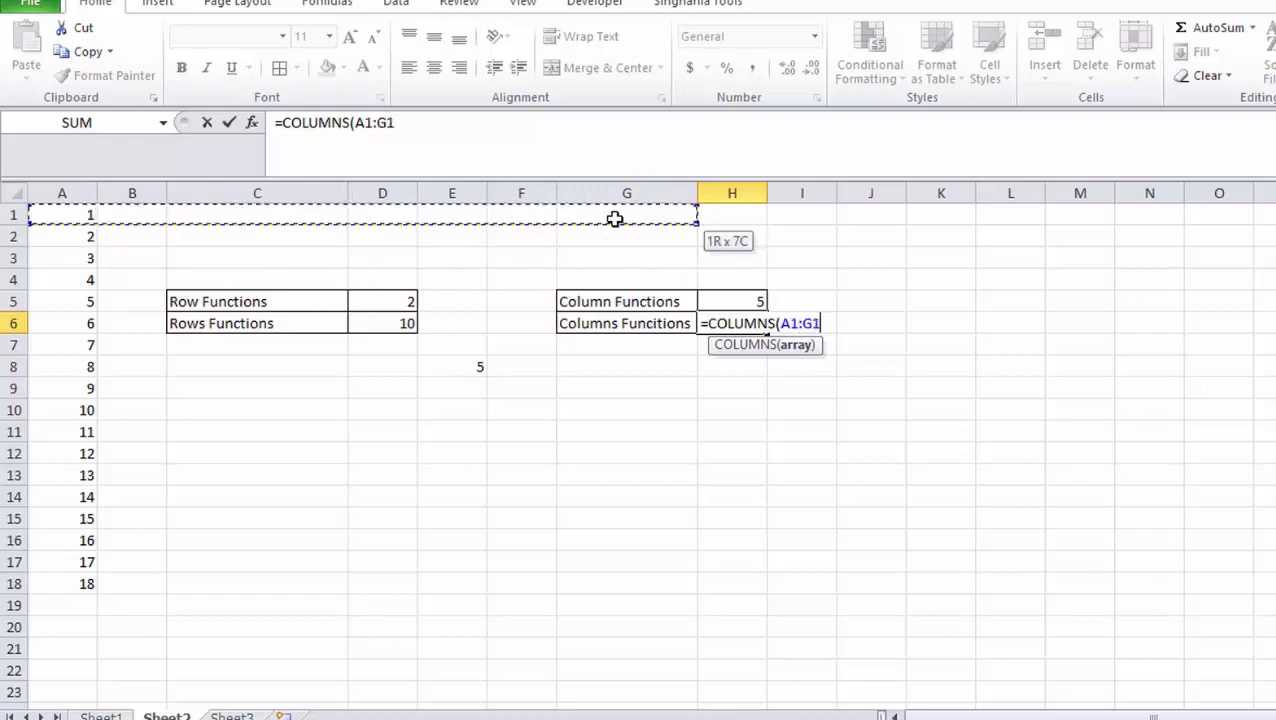
{"action": "type", "text": ")"}
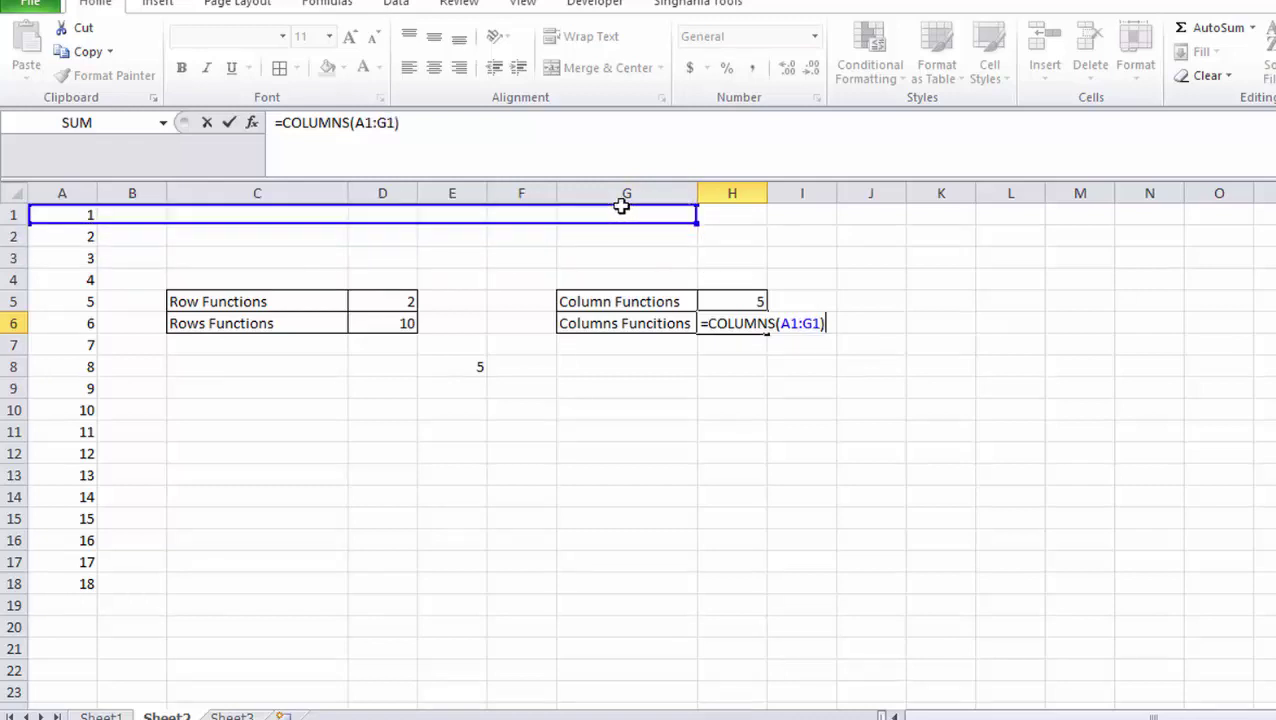
{"action": "key", "text": "Return"}
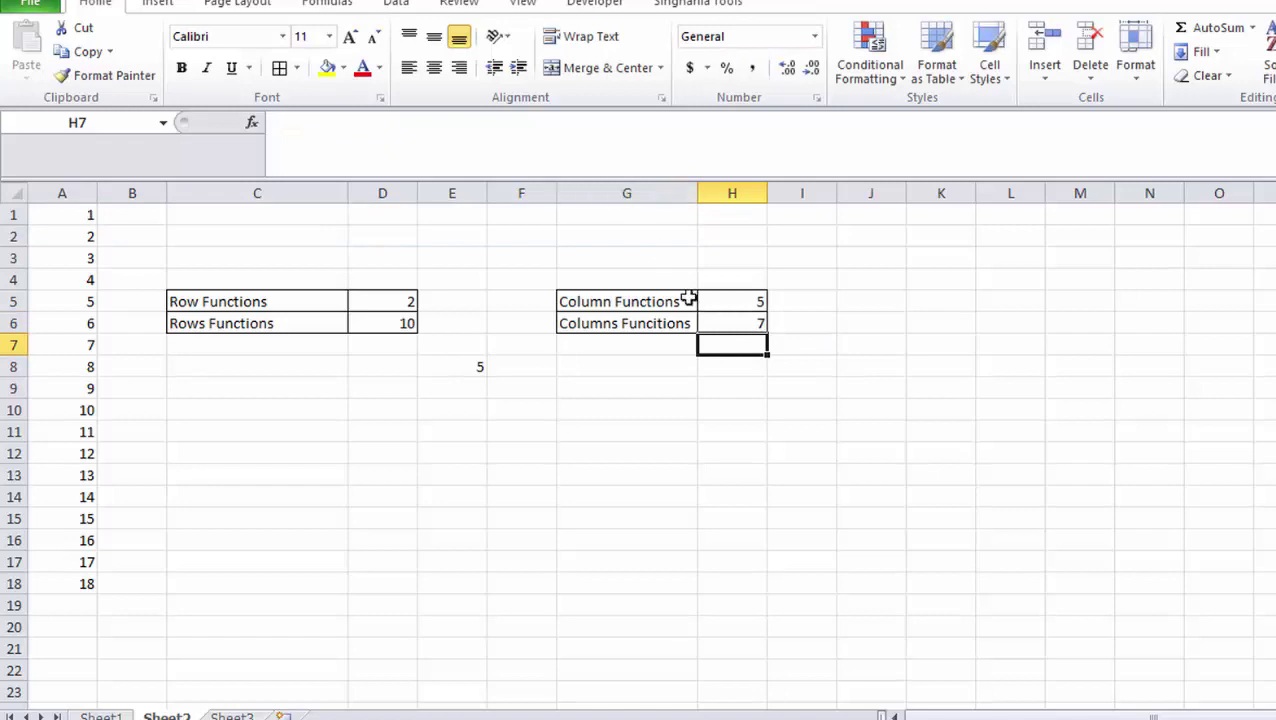
Review the formulas in H6 and H5, then go to Sheet1's Auto Serial table.
{"action": "left_click", "coordinate": [746, 323]}
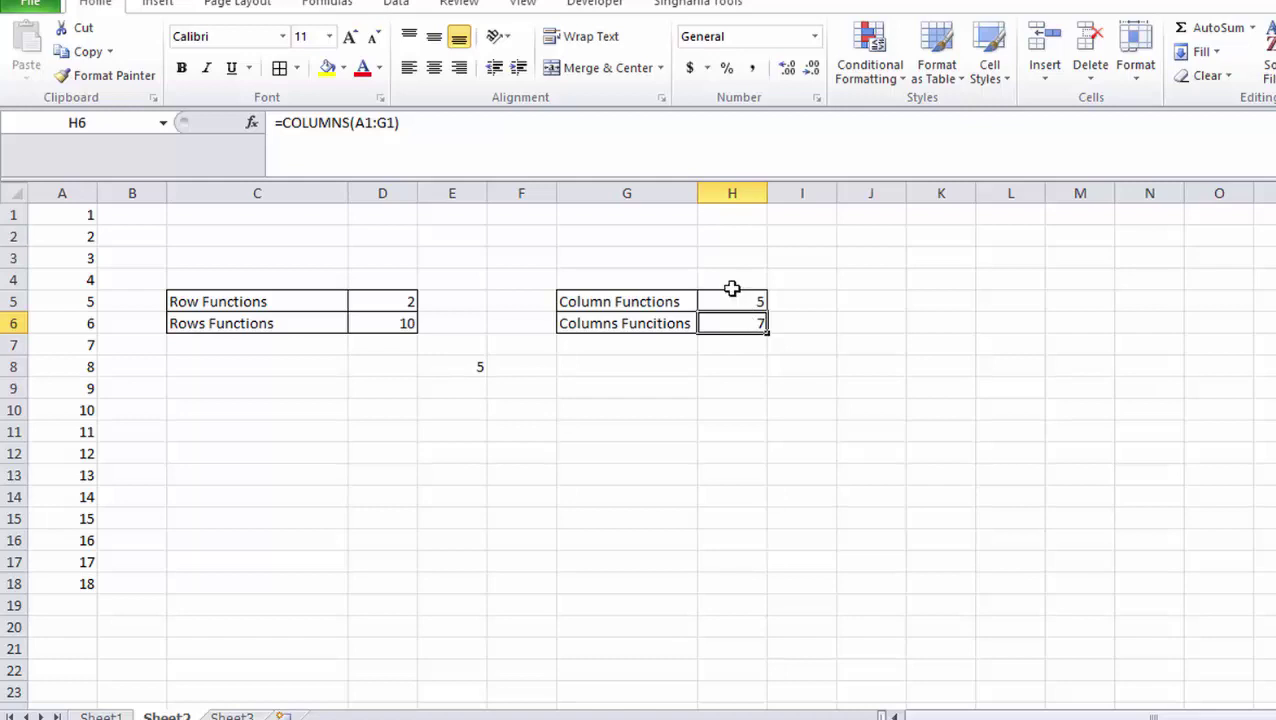
{"action": "left_click", "coordinate": [732, 299]}
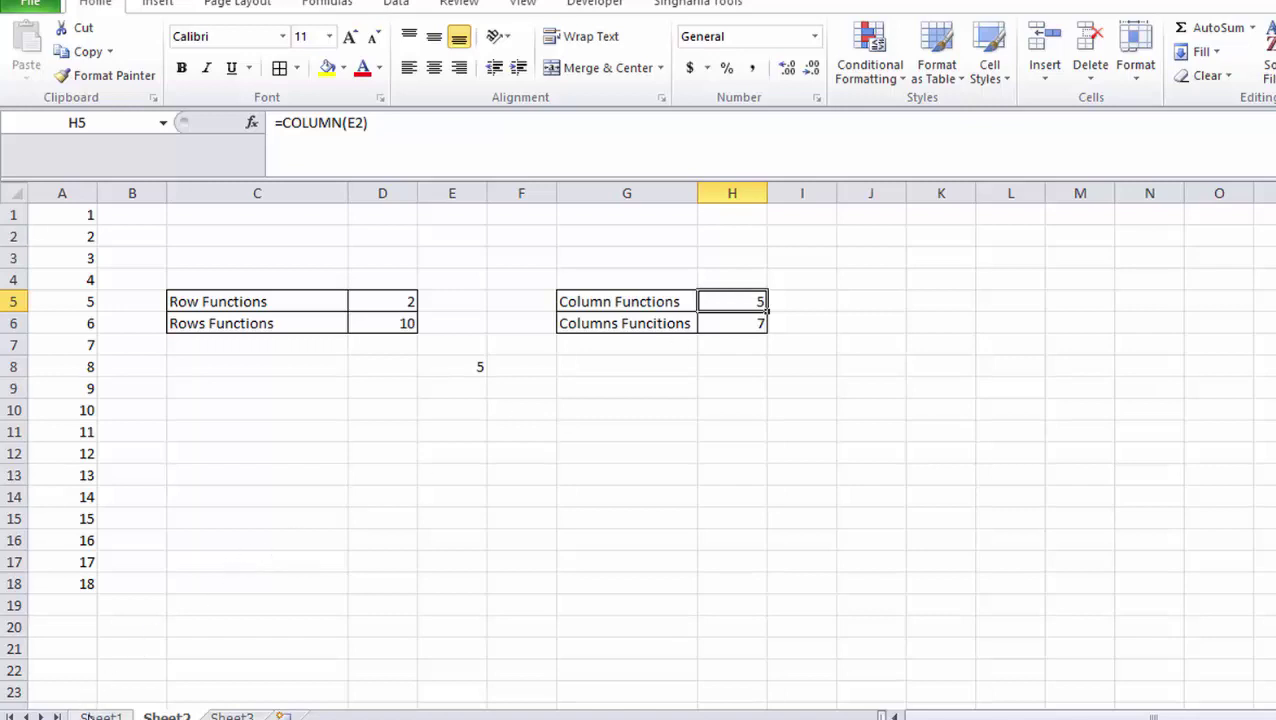
{"action": "left_click", "coordinate": [100, 716]}
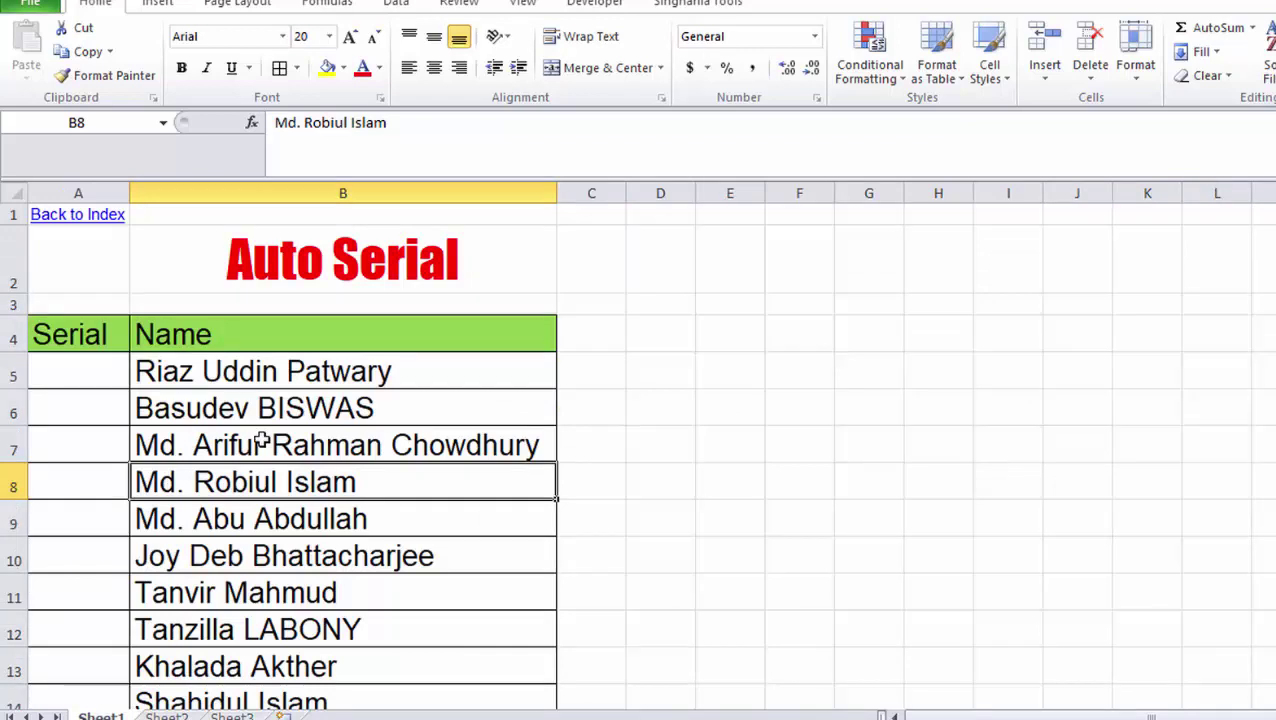
{"action": "left_click", "coordinate": [78, 369]}
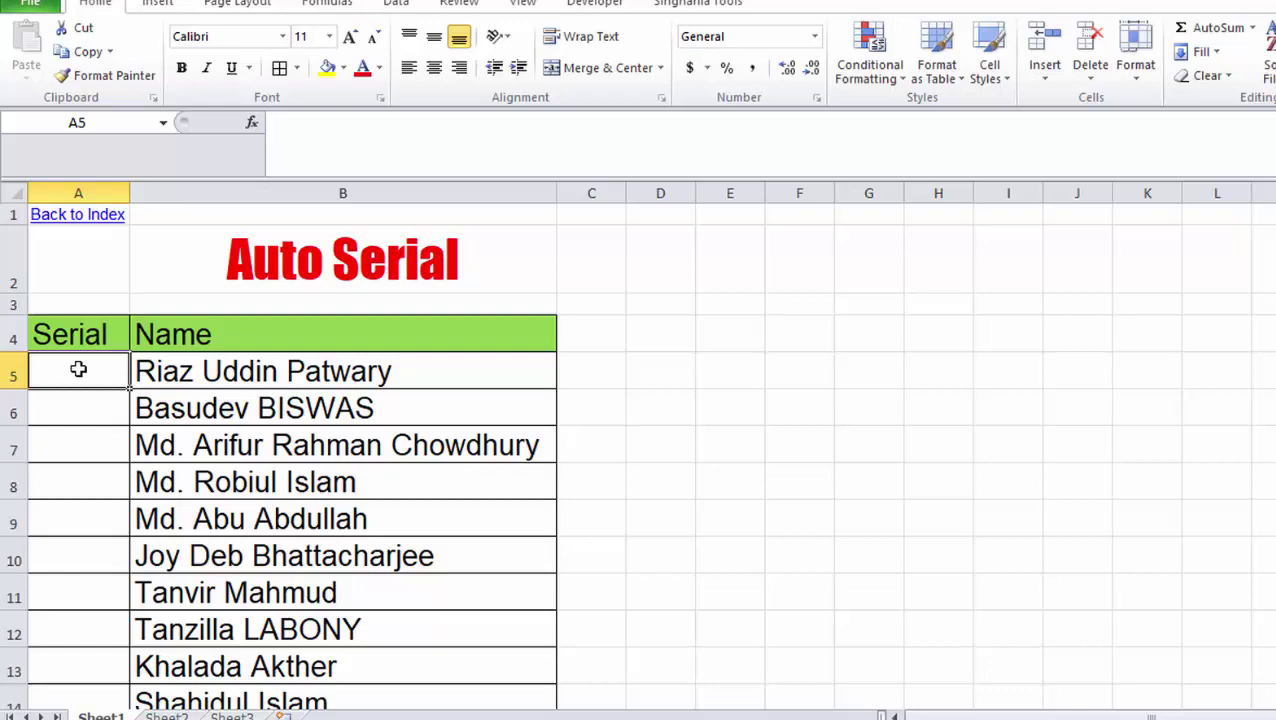
{"action": "left_click", "coordinate": [74, 334]}
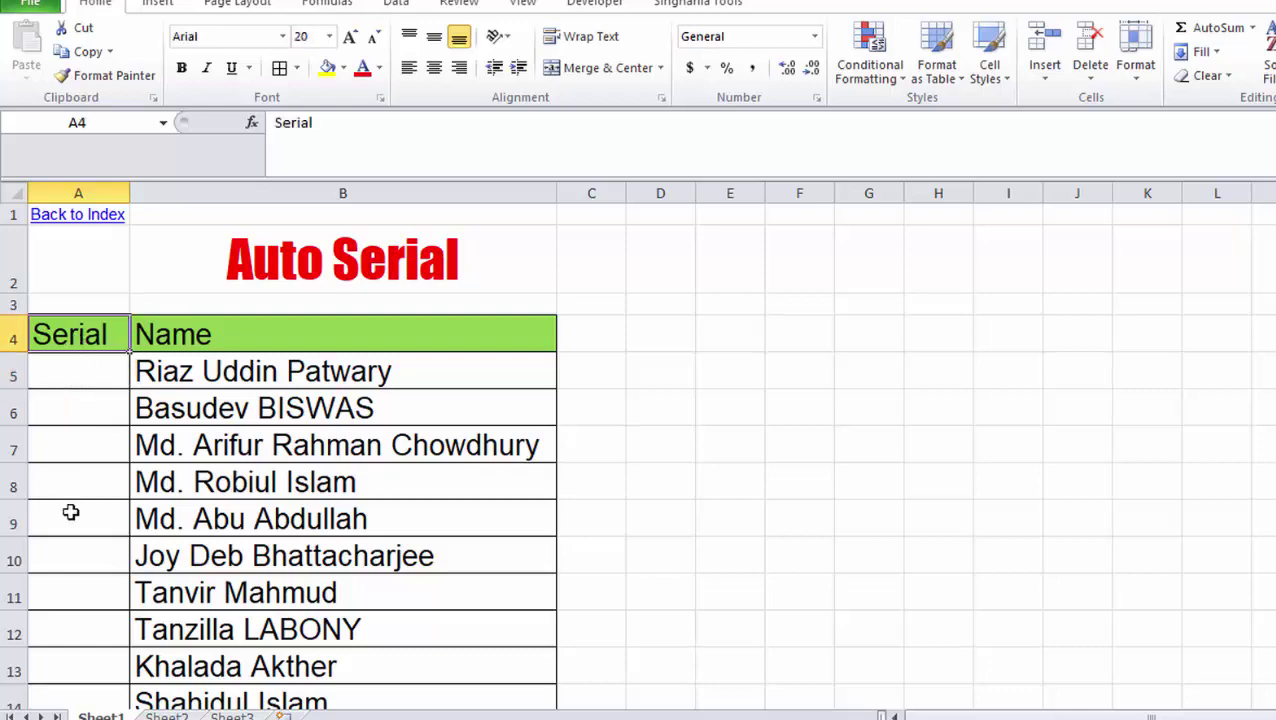
{"action": "scroll", "coordinate": [70, 515], "scroll_direction": "down", "scroll_amount": 3}
{"action": "scroll", "coordinate": [71, 518], "scroll_direction": "up", "scroll_amount": 3}
{"action": "left_click_drag", "start_coordinate": [80, 385], "coordinate": [85, 583]}
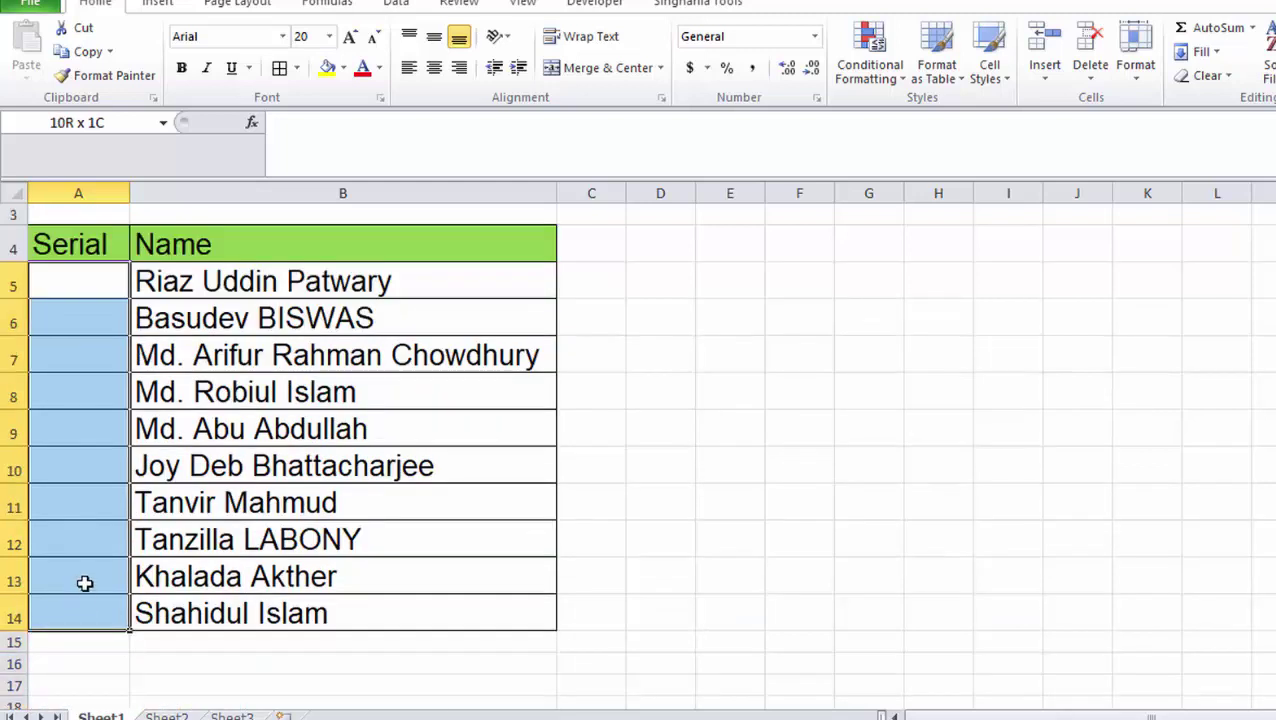
{"action": "left_click_drag", "start_coordinate": [85, 583], "coordinate": [85, 612]}
{"action": "scroll", "coordinate": [143, 627], "scroll_direction": "up", "scroll_amount": 1}
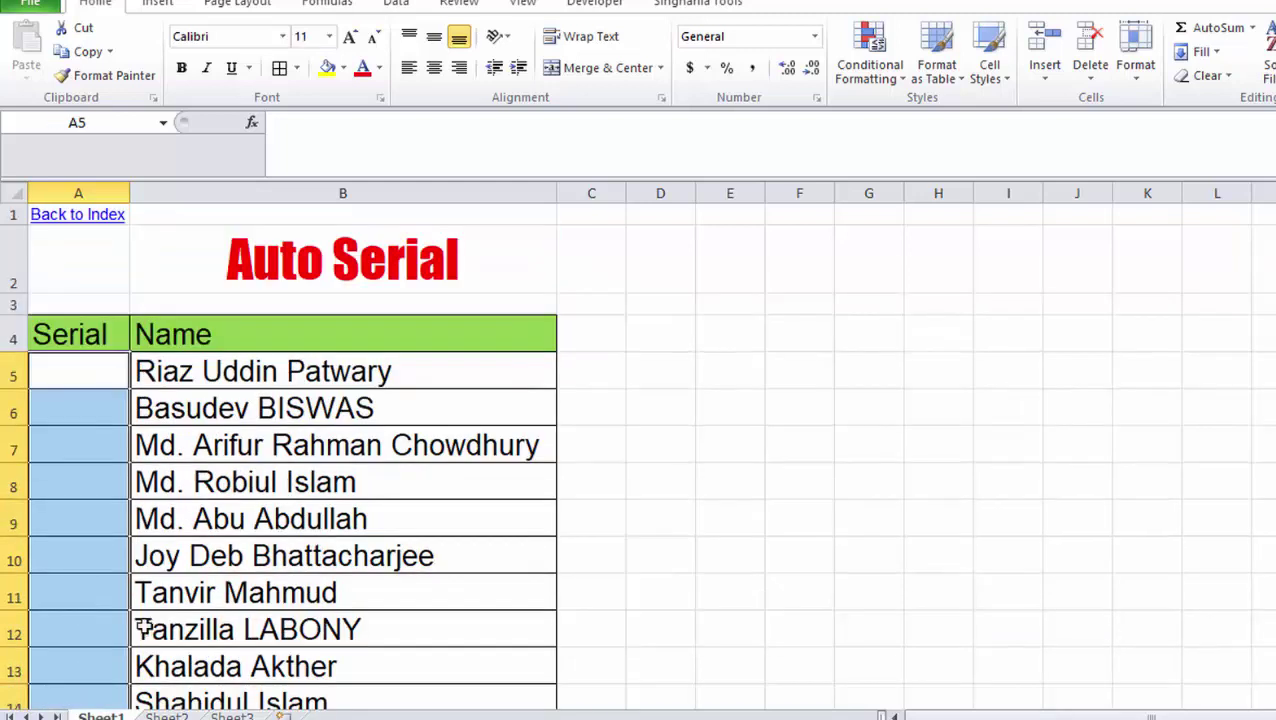
{"action": "left_click", "coordinate": [54, 372]}
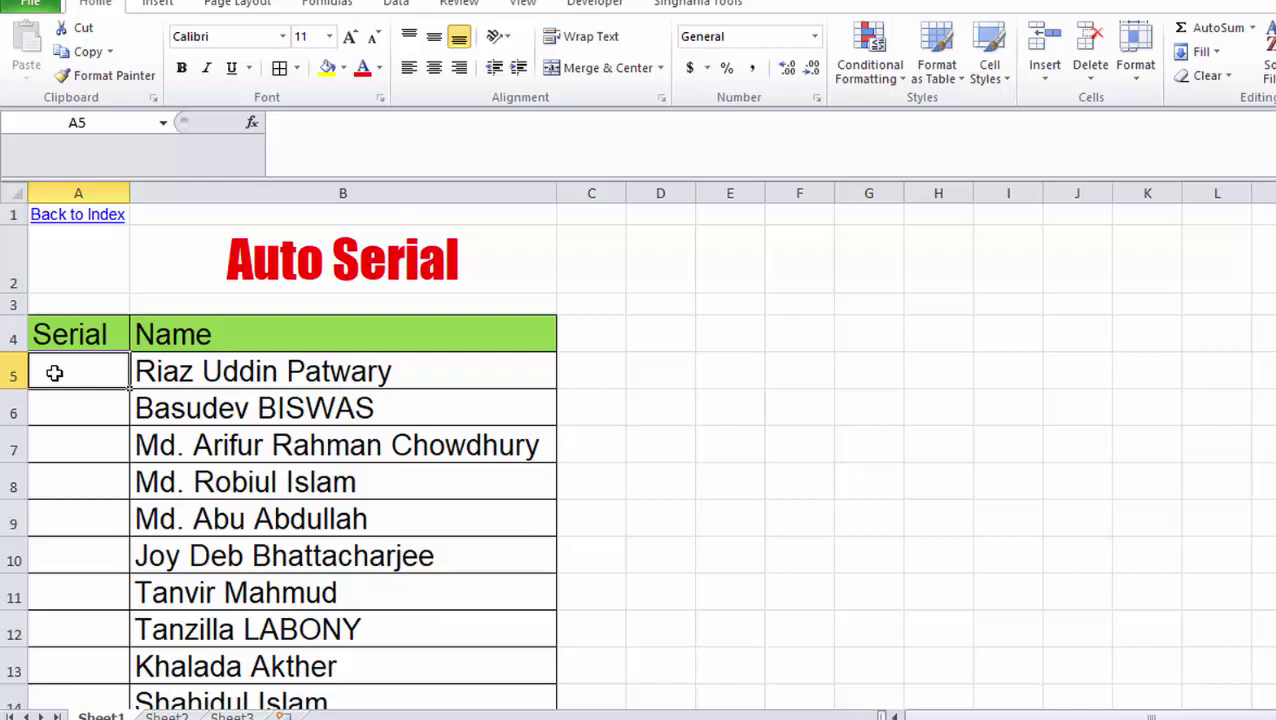
Enter =ROW() in A5 and fill it down to row 14, showing 5 to 14.
{"action": "type", "text": "=row"}
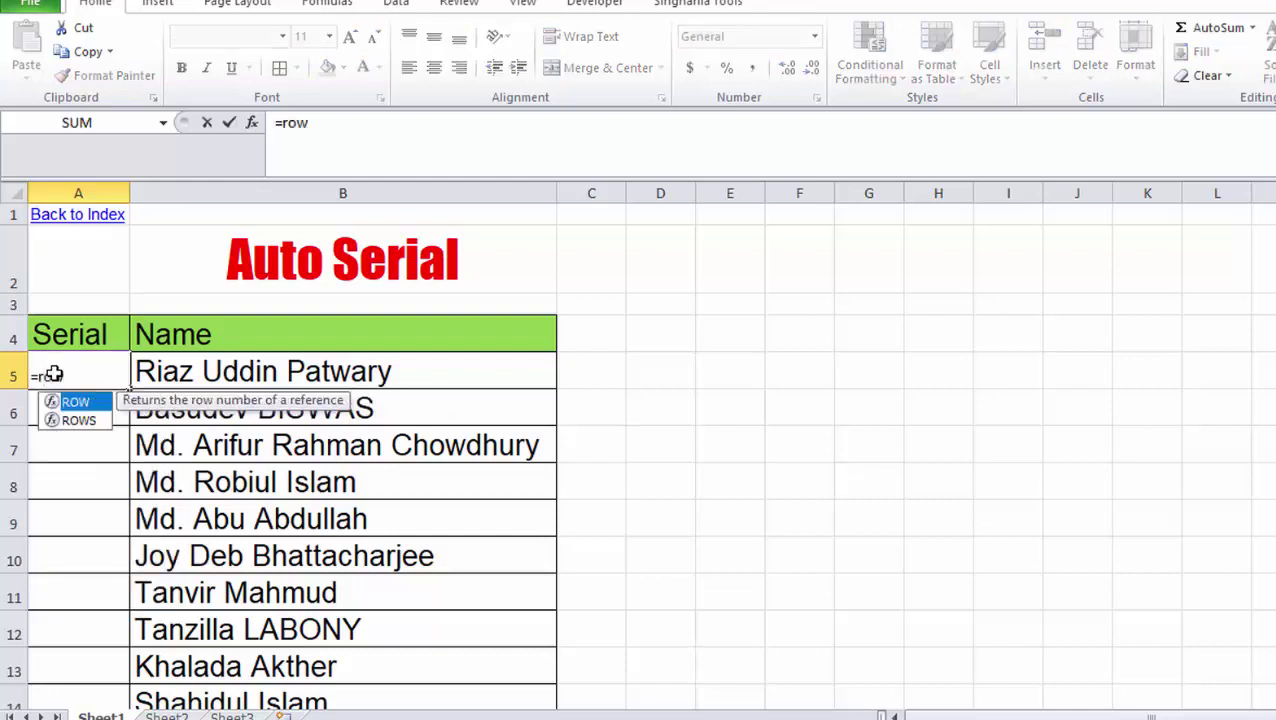
{"action": "type", "text": "()"}
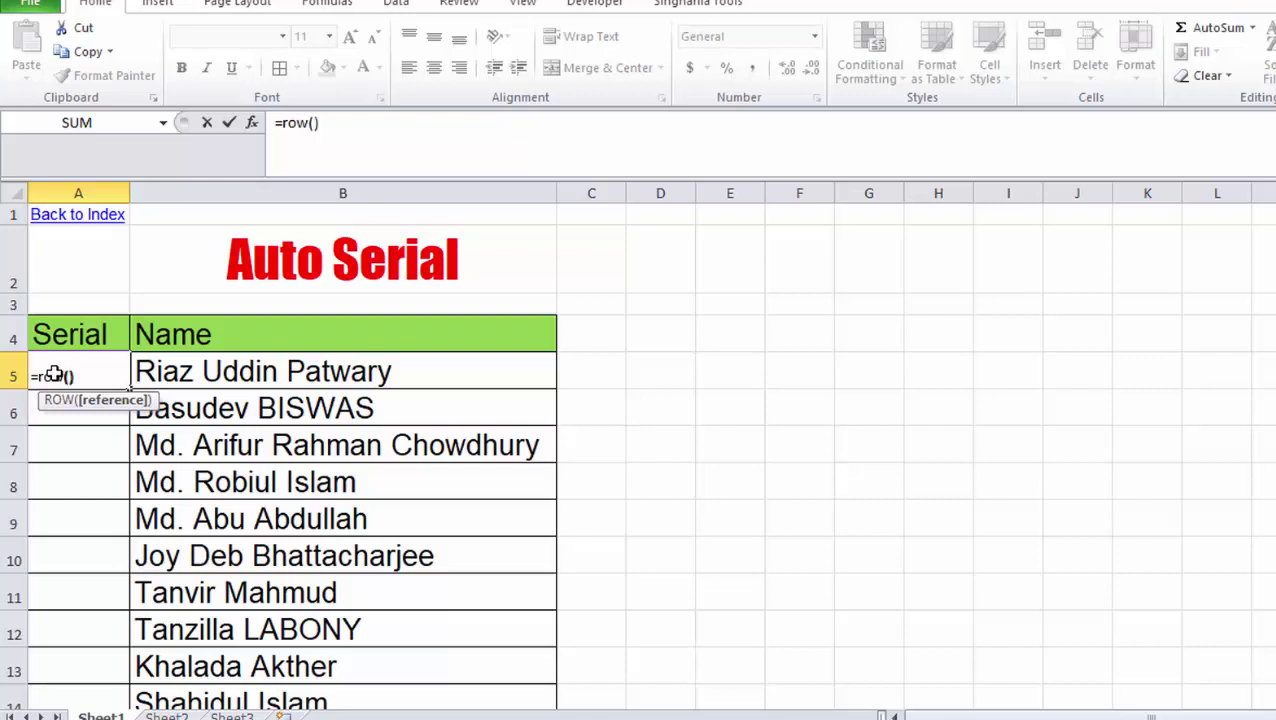
{"action": "key", "text": "Return"}
{"action": "left_click", "coordinate": [54, 373]}
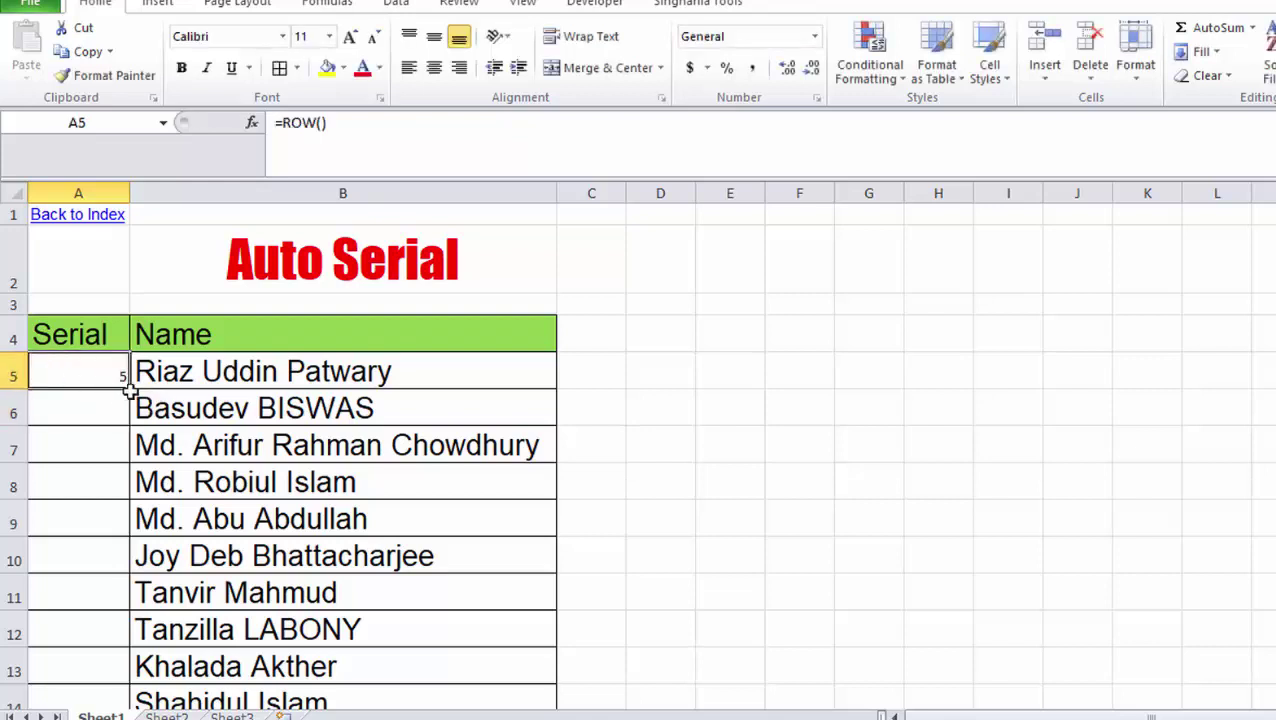
{"action": "double_click", "coordinate": [129, 390]}
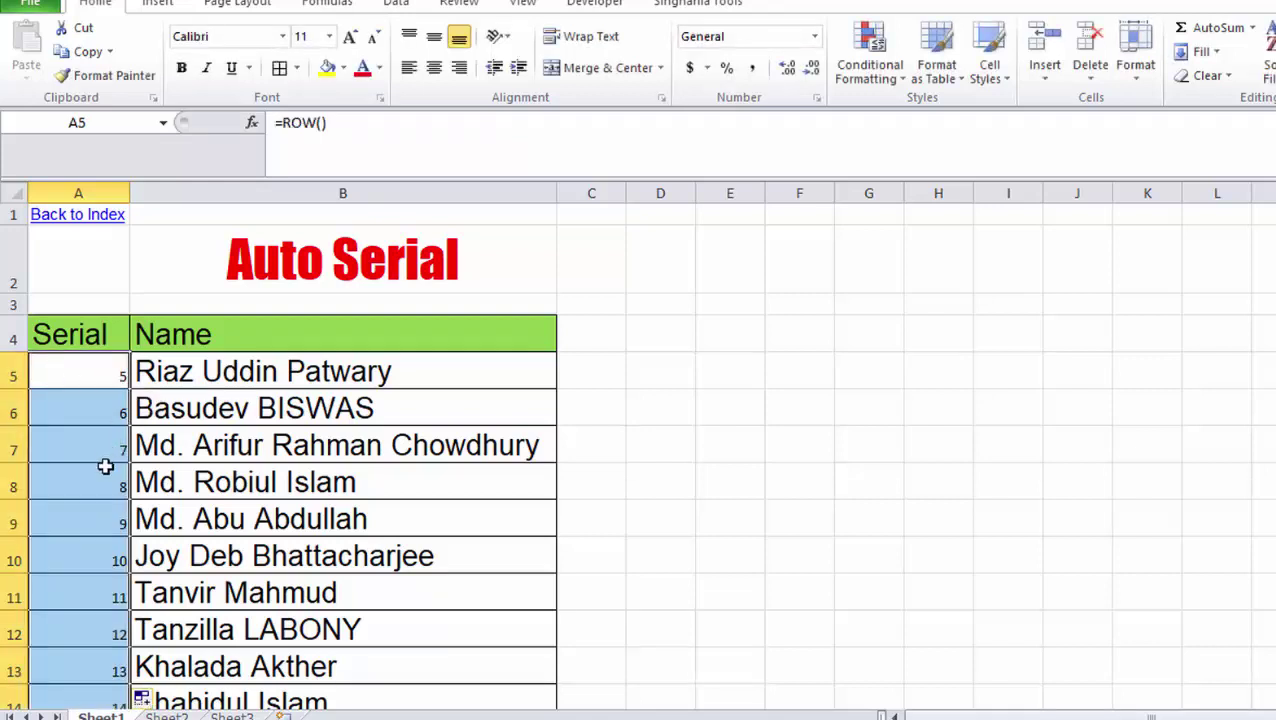
{"action": "scroll", "coordinate": [105, 467], "scroll_direction": "down", "scroll_amount": 1}
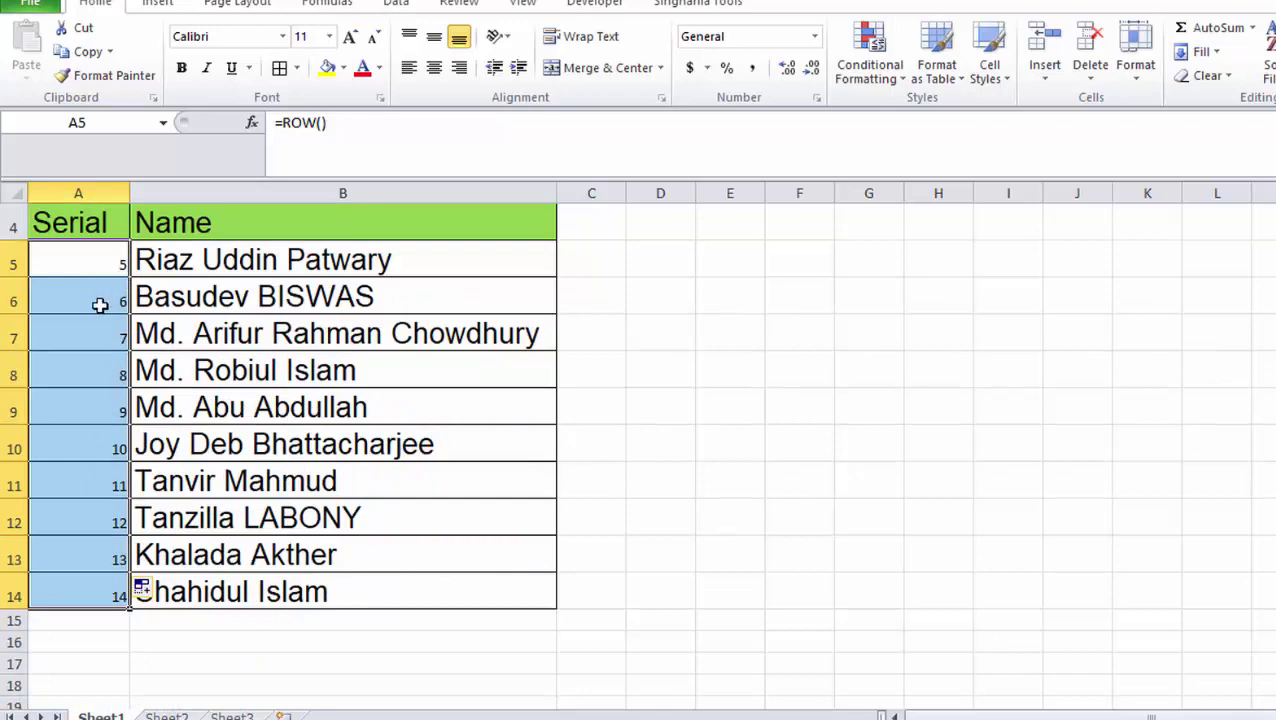
{"action": "left_click", "coordinate": [108, 400]}
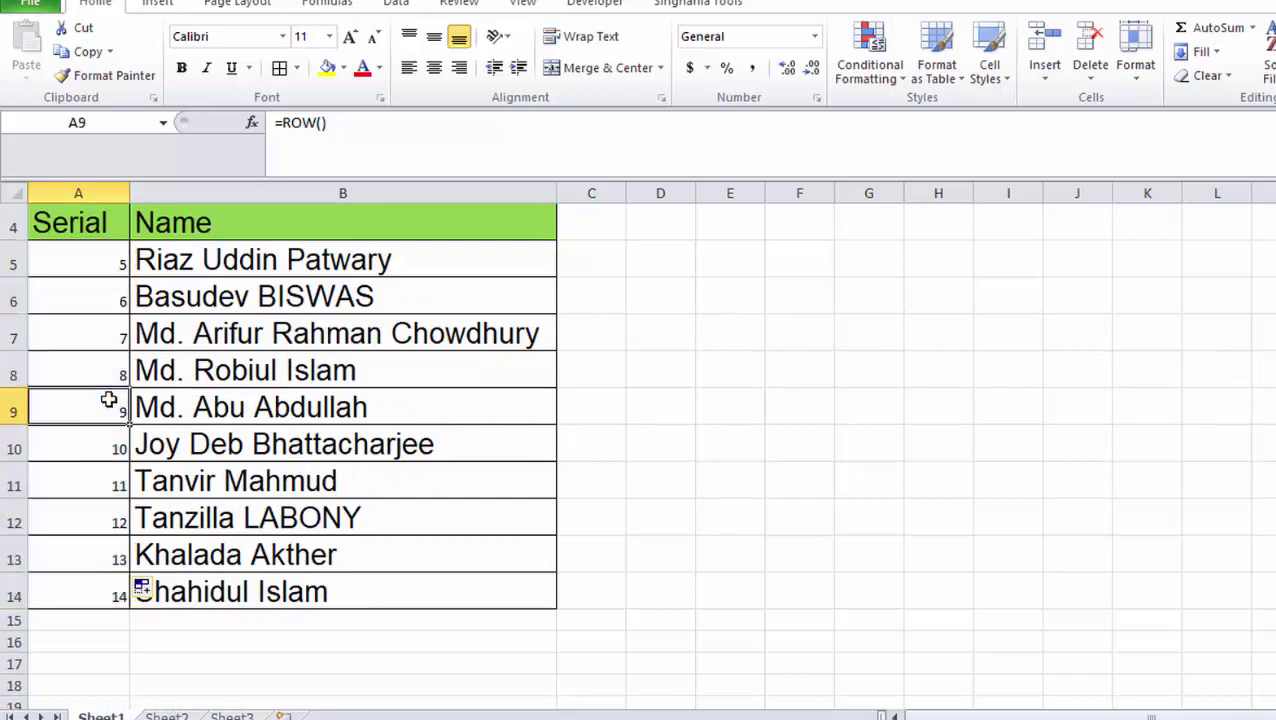
Clear the serial values from A5:A14 and reselect A5.
{"action": "scroll", "coordinate": [109, 394], "scroll_direction": "up", "scroll_amount": 1}
{"action": "mouse_move", "coordinate": [108, 375]}
{"action": "left_mouse_down"}
{"action": "mouse_move", "coordinate": [110, 651]}
{"action": "mouse_move", "coordinate": [112, 620]}
{"action": "left_mouse_up"}
{"action": "key", "text": "Delete"}
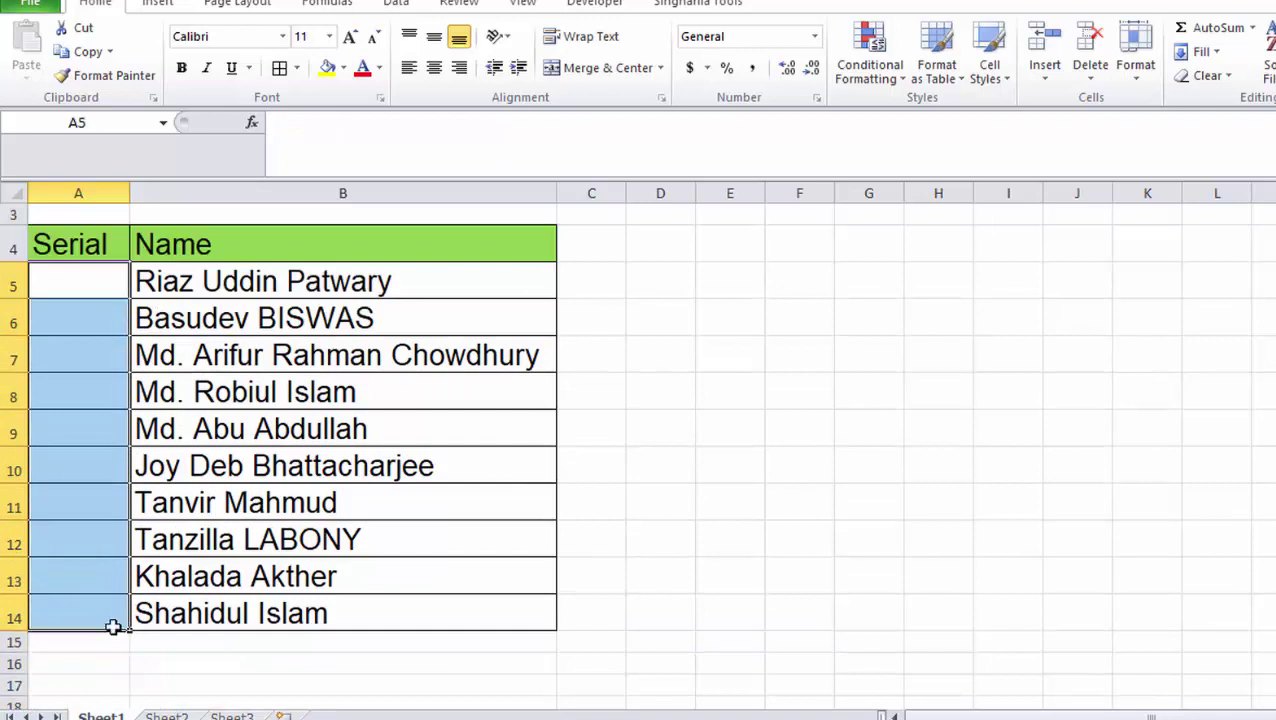
{"action": "left_click", "coordinate": [51, 280]}
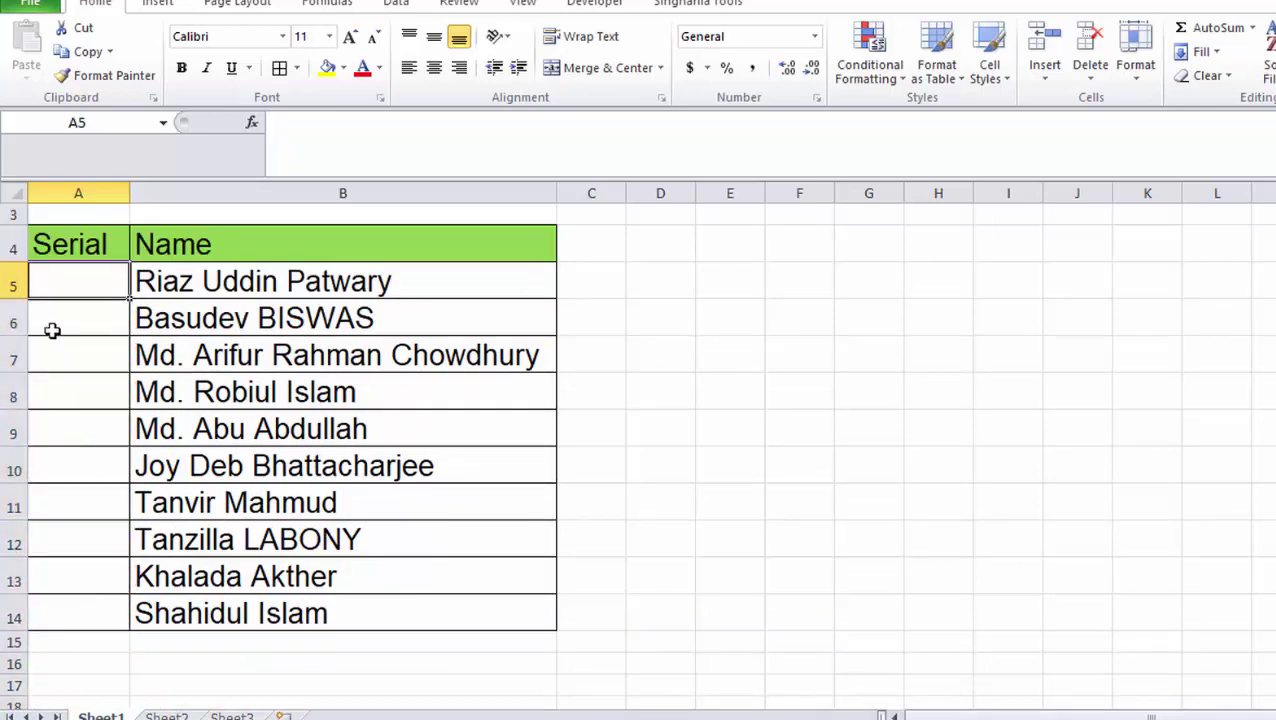
{"action": "scroll", "coordinate": [52, 331], "scroll_direction": "up", "scroll_amount": 1}
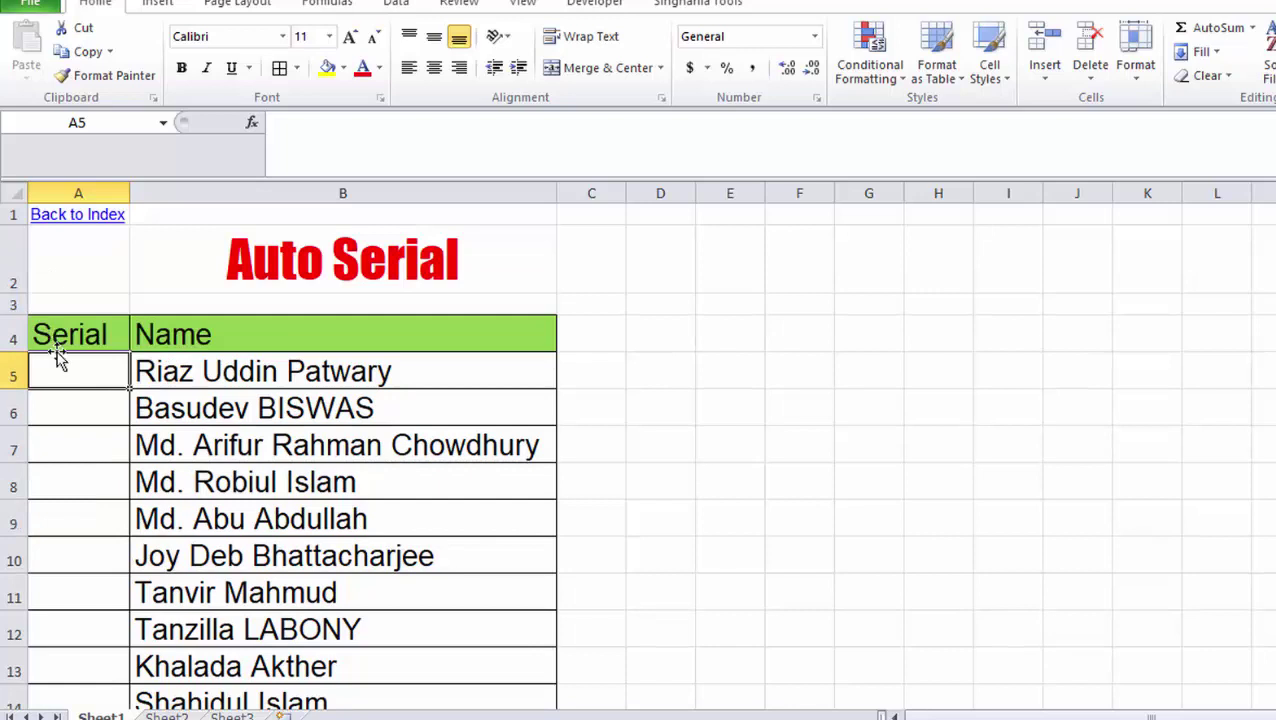
Enter =ROW()-ROW($A$4) in A5, locking A4 with F4, so it shows 1.
{"action": "type", "text": "="}
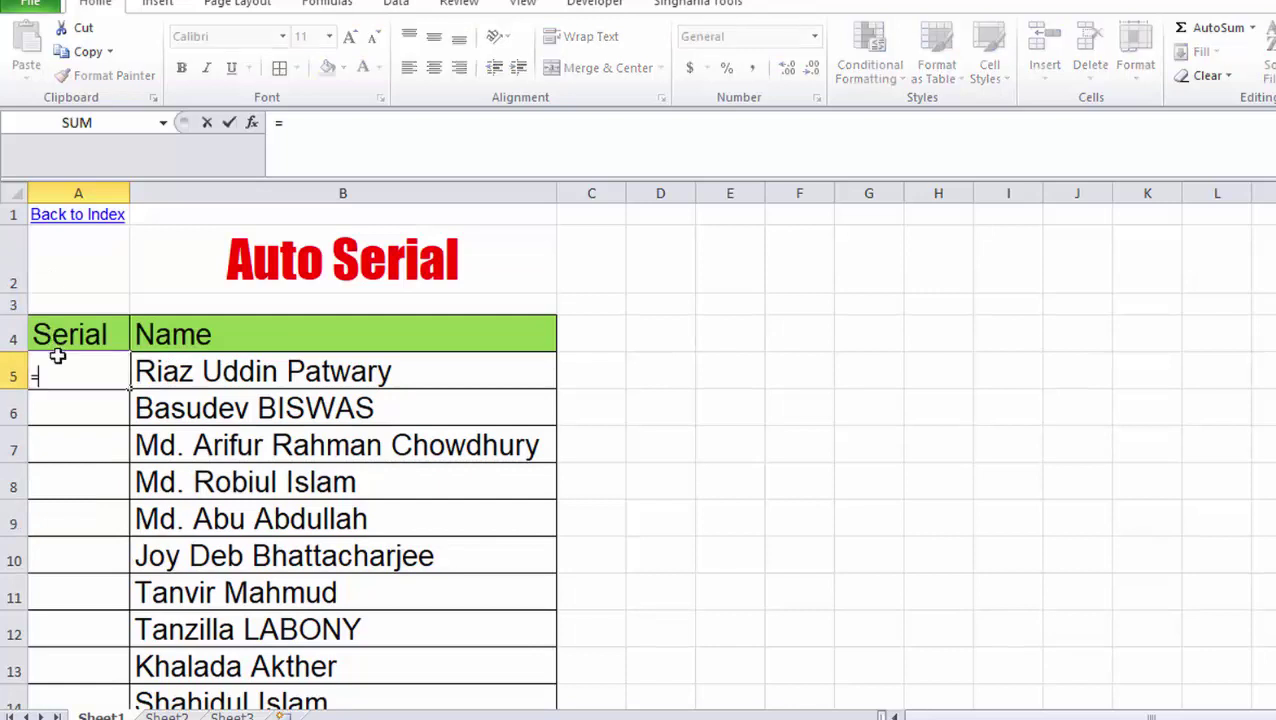
{"action": "type", "text": "row"}
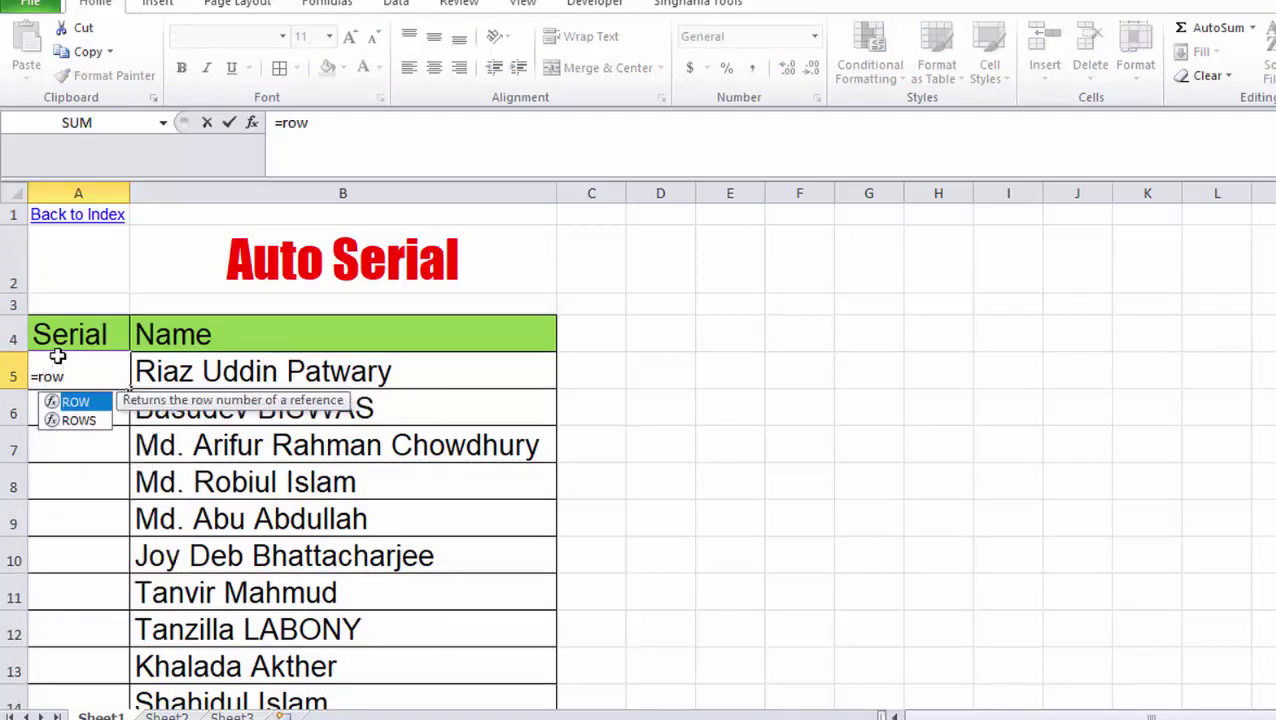
{"action": "type", "text": "()"}
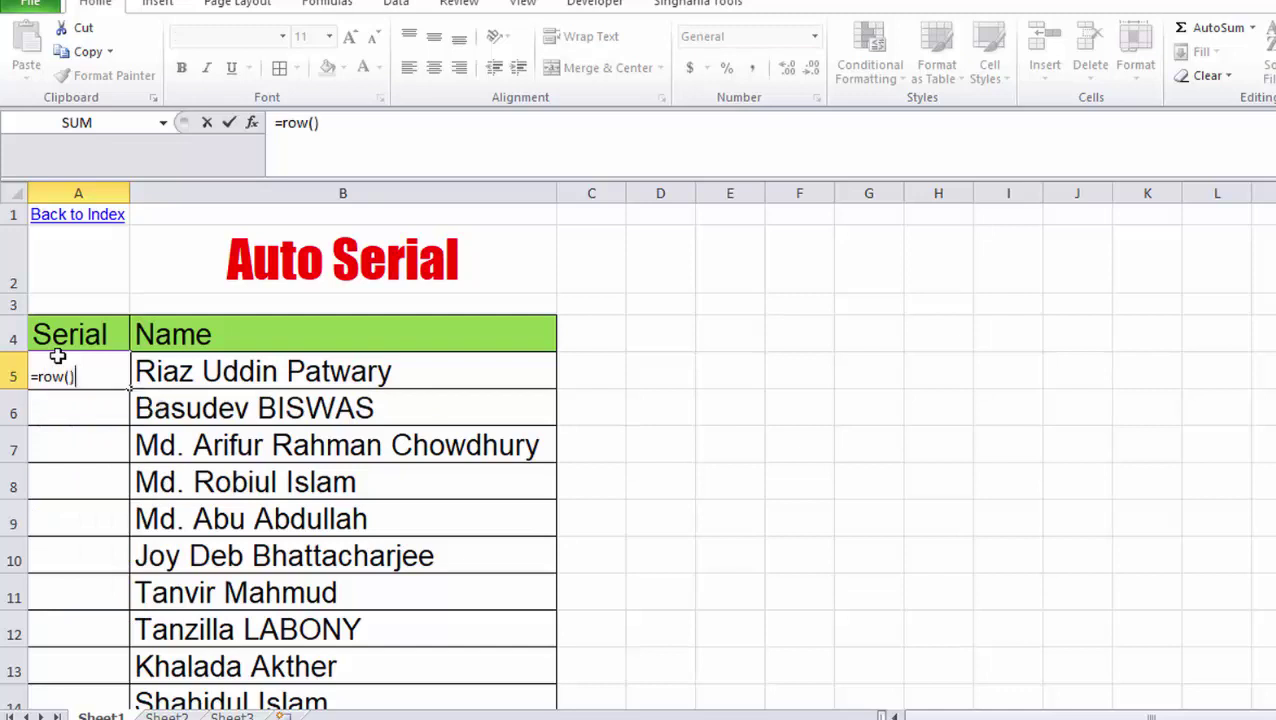
{"action": "type", "text": "-"}
{"action": "type", "text": "row"}
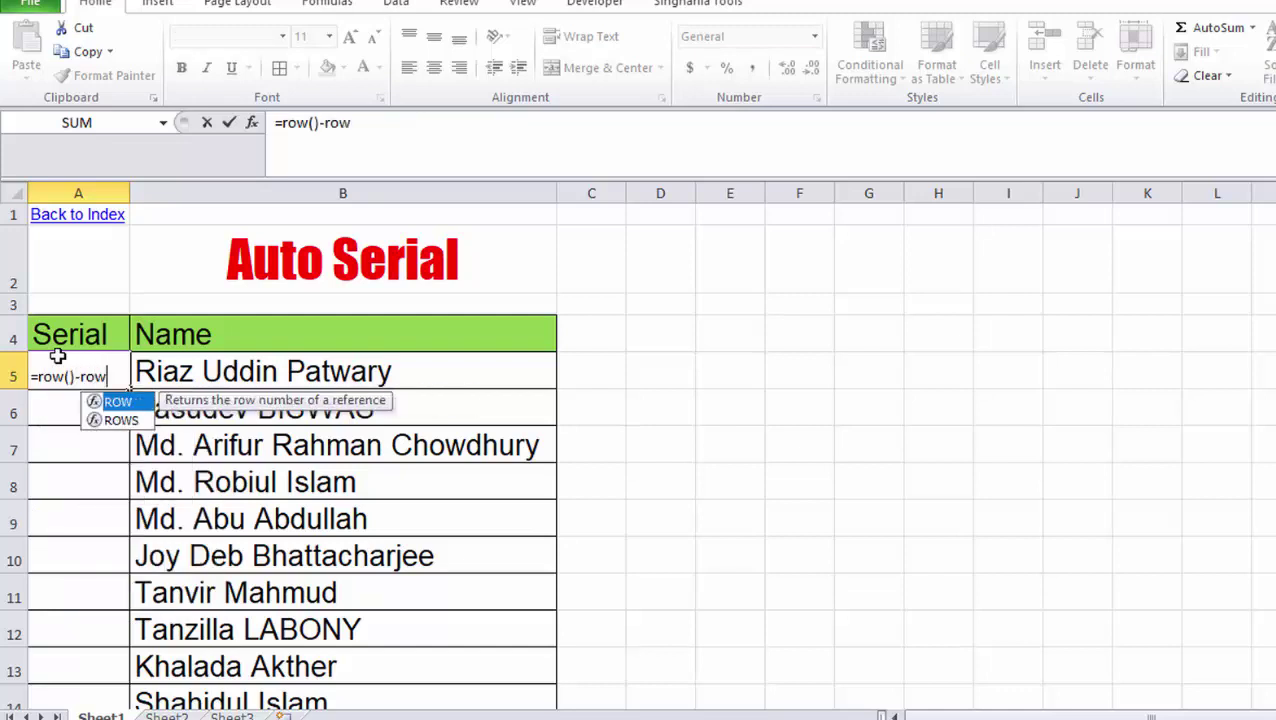
{"action": "type", "text": "("}
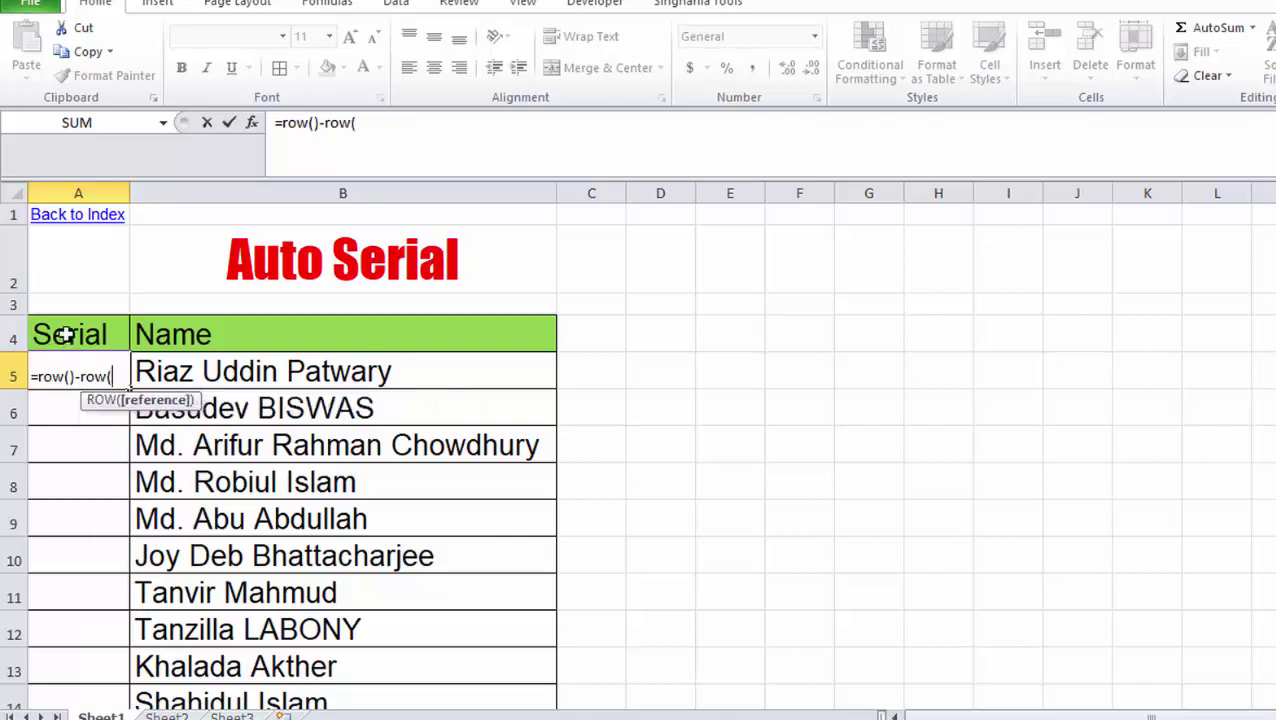
{"action": "left_click", "coordinate": [62, 332]}
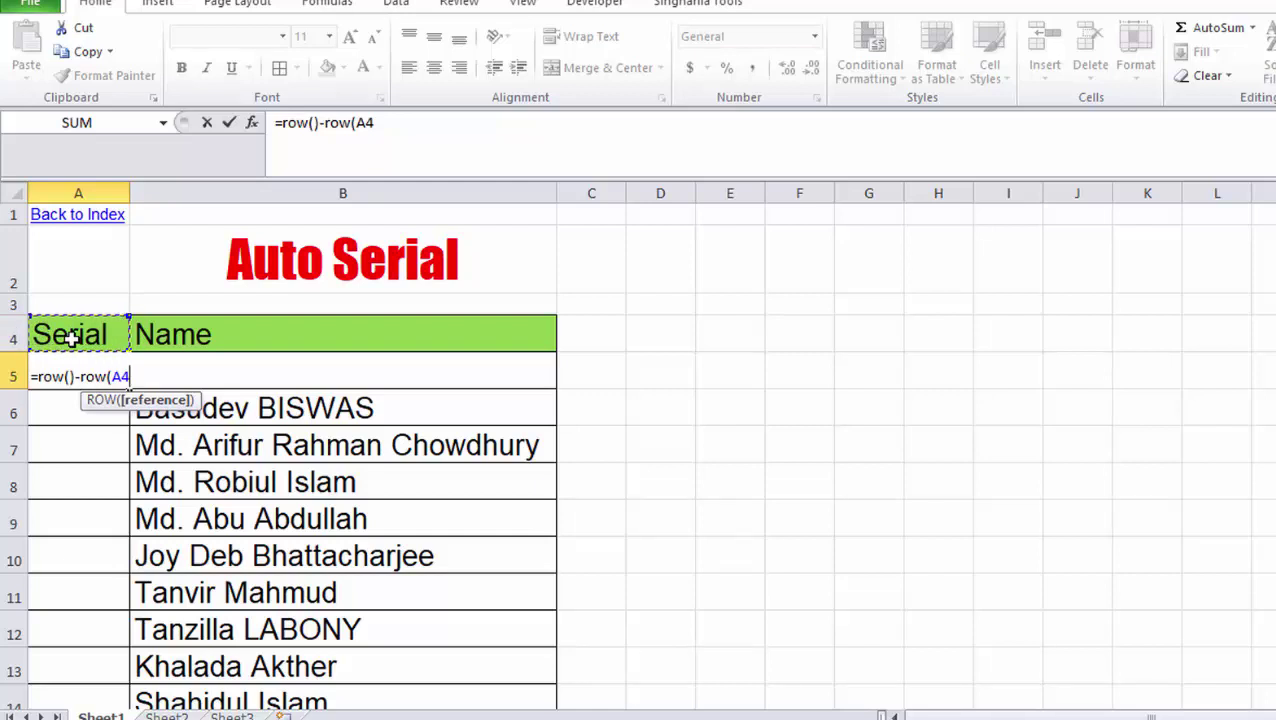
{"action": "type", "text": ")"}
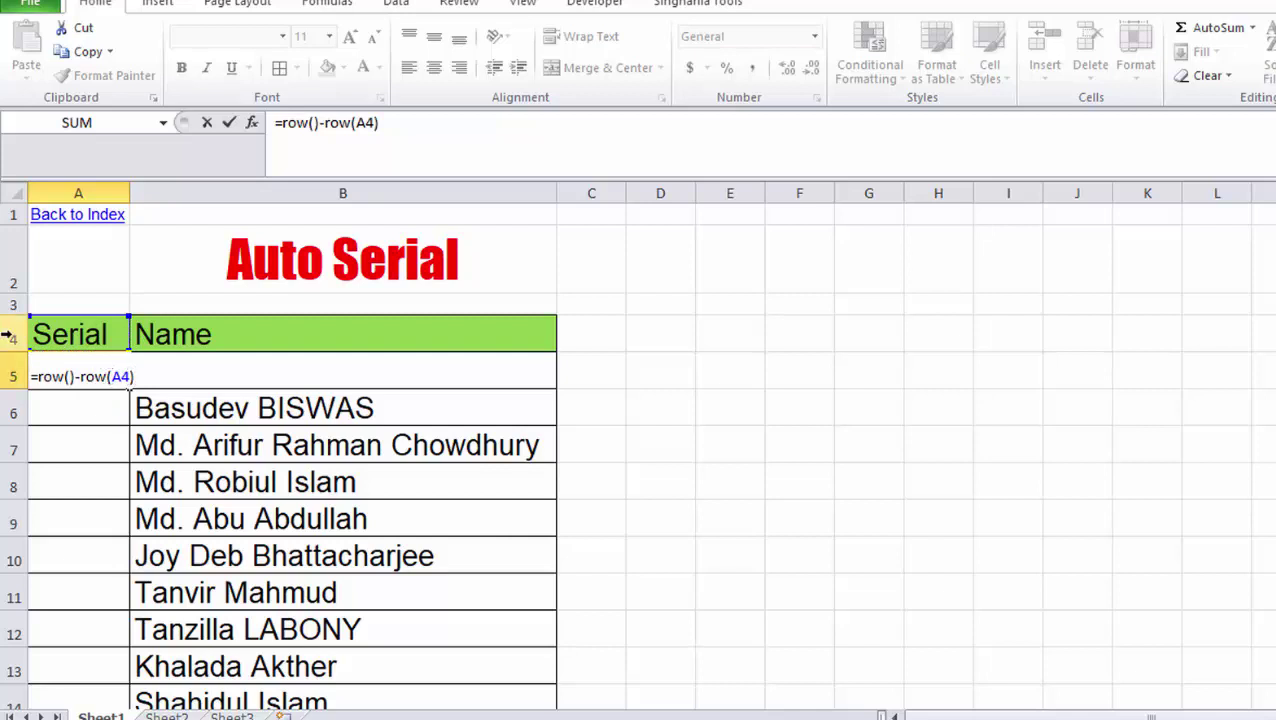
{"action": "left_click", "coordinate": [124, 377]}
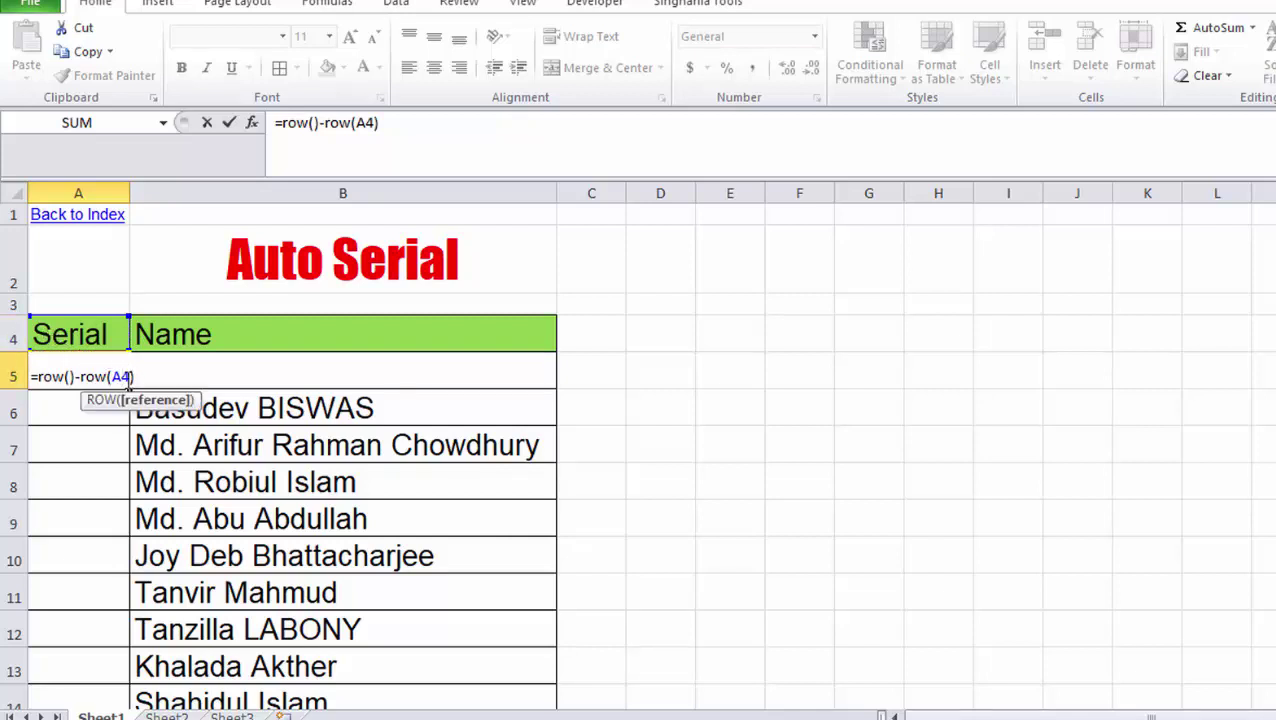
{"action": "key", "text": "F4"}
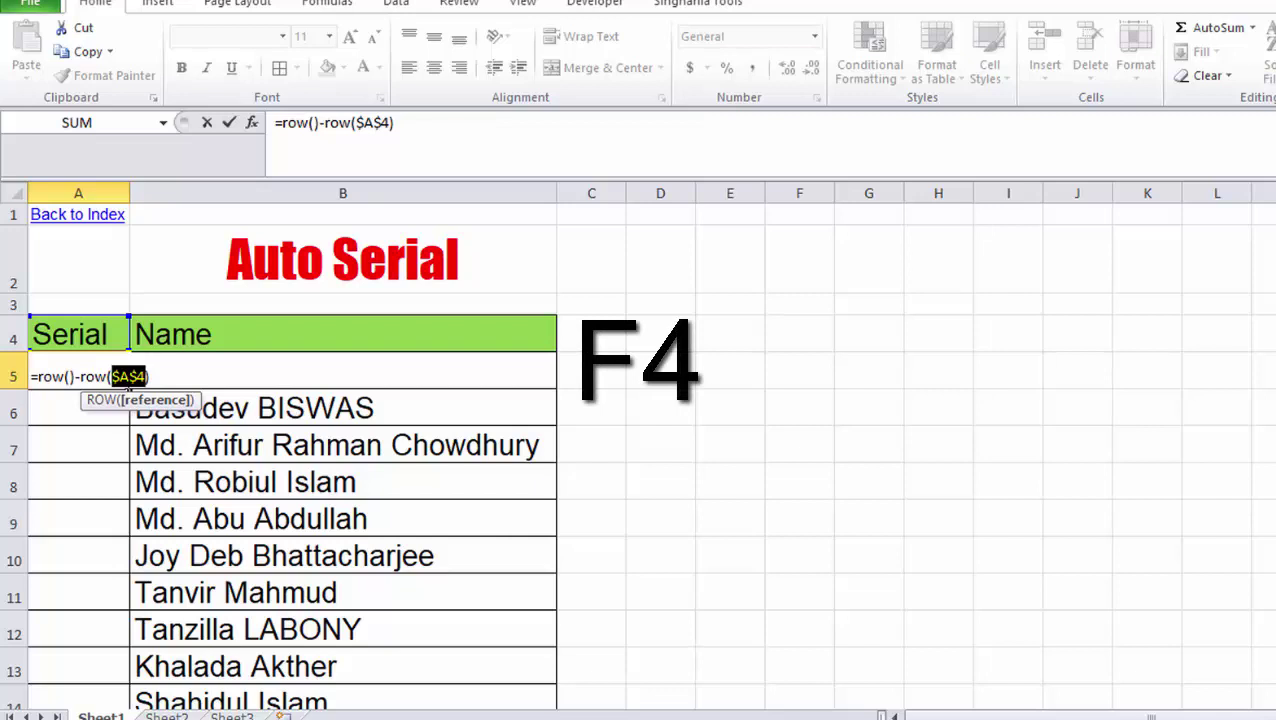
{"action": "key", "text": "Return"}
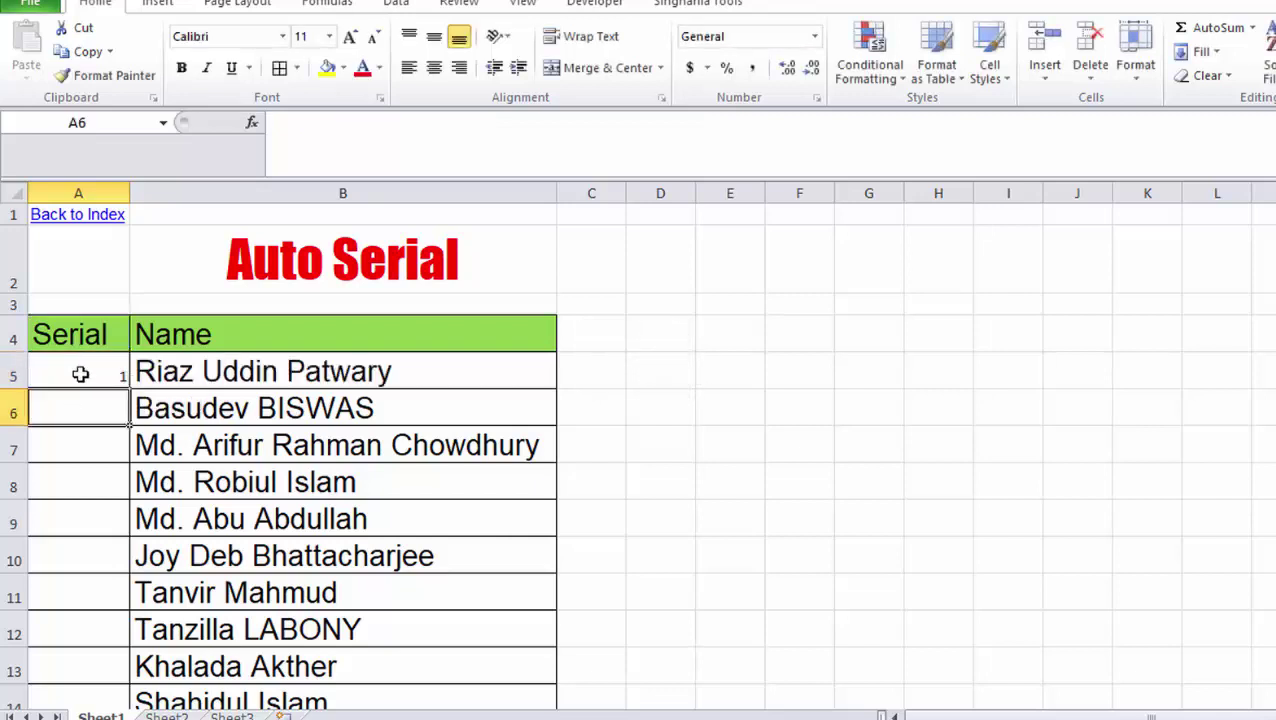
Fill A5's serial formula down to row 14 and check the numbered cells.
{"action": "left_click", "coordinate": [77, 373]}
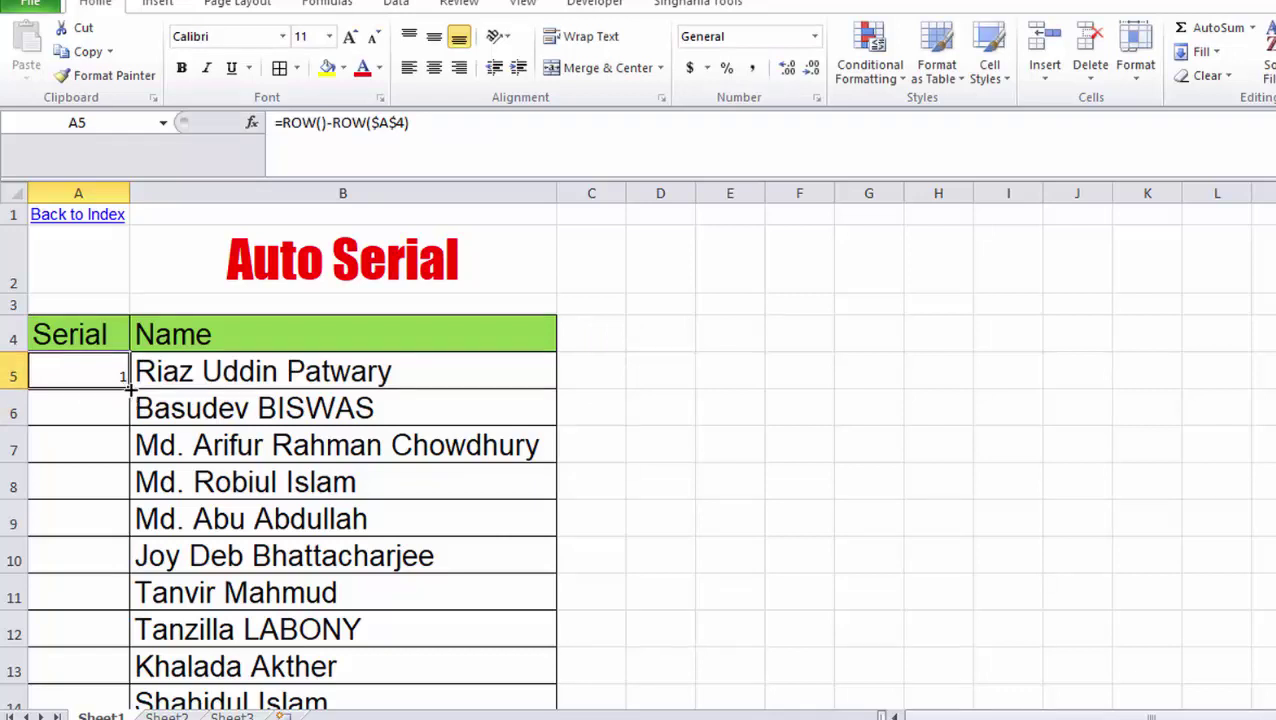
{"action": "double_click", "coordinate": [129, 389]}
{"action": "left_click", "coordinate": [94, 376]}
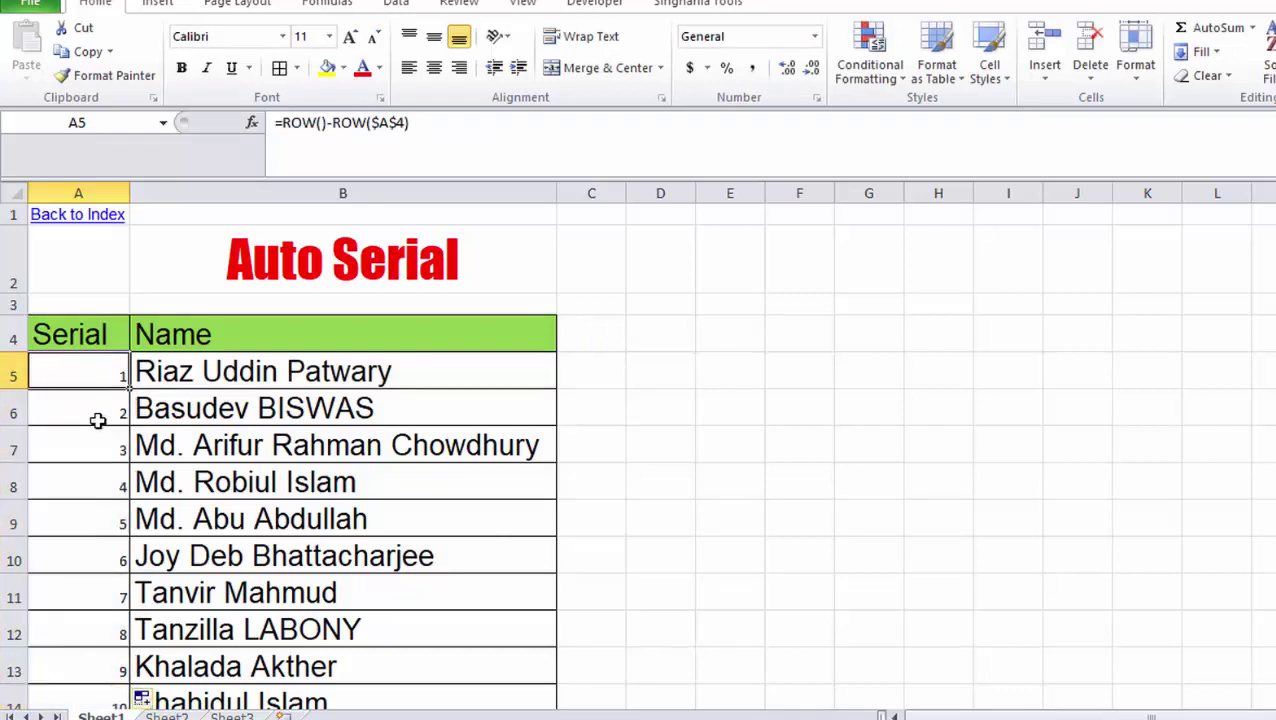
{"action": "left_click", "coordinate": [97, 418]}
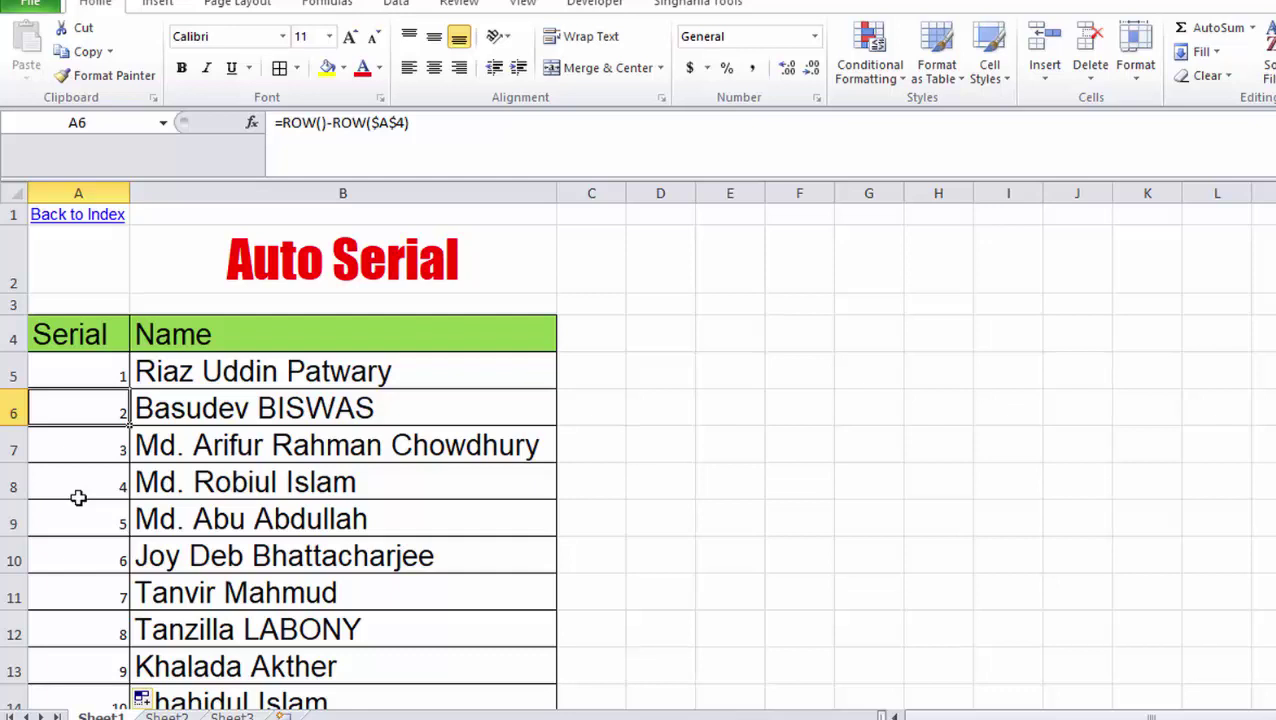
{"action": "left_click", "coordinate": [119, 481]}
{"action": "left_click", "coordinate": [258, 478]}
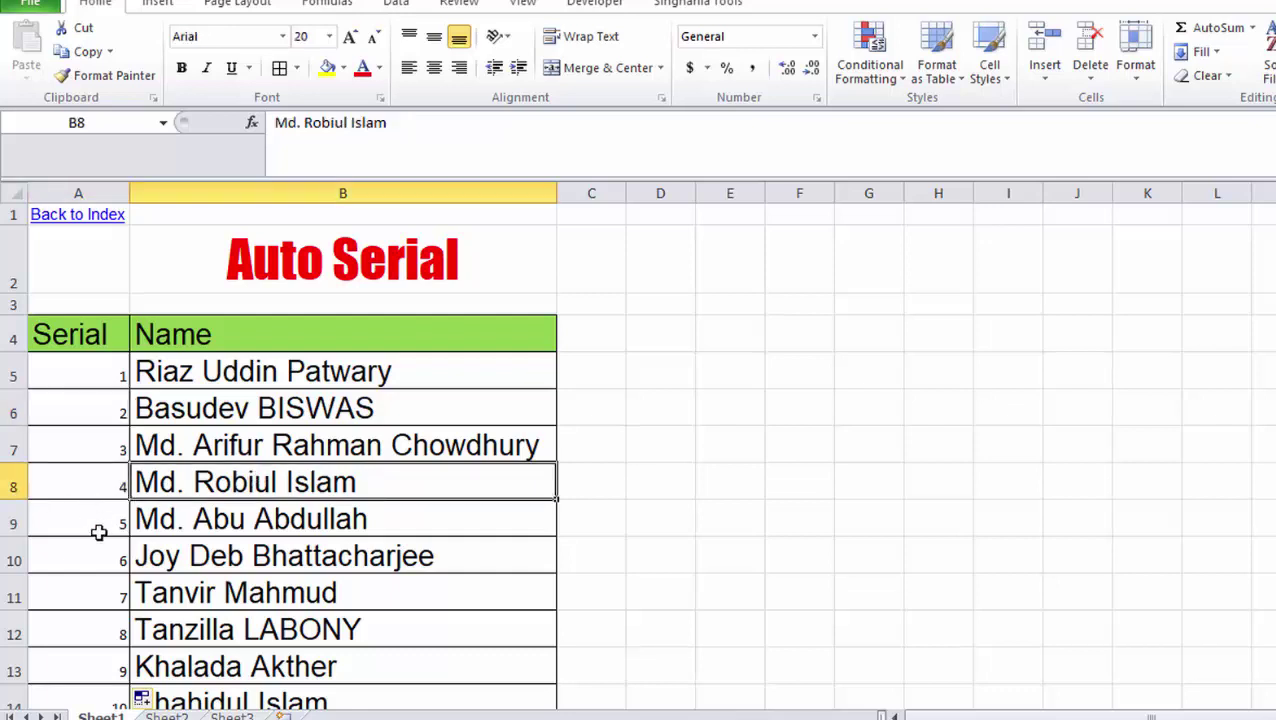
{"action": "left_click", "coordinate": [99, 516]}
{"action": "left_click", "coordinate": [12, 484]}
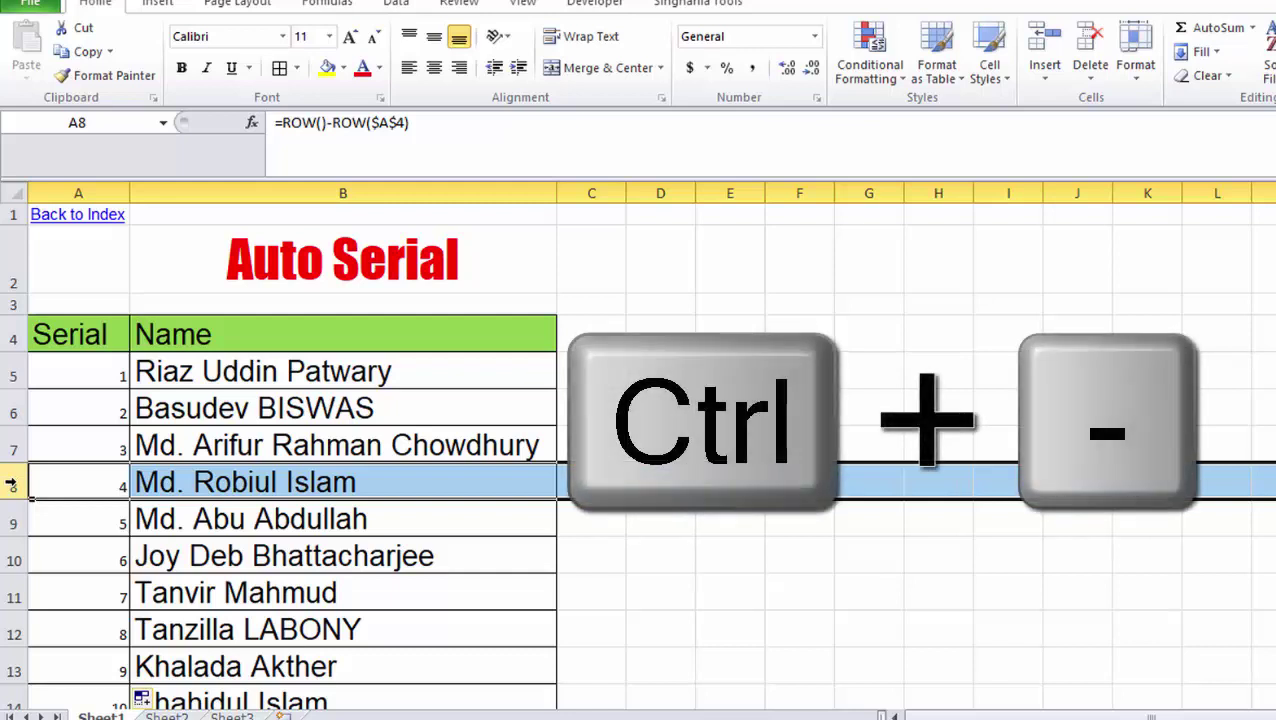
{"action": "key", "text": "ctrl+minus"}
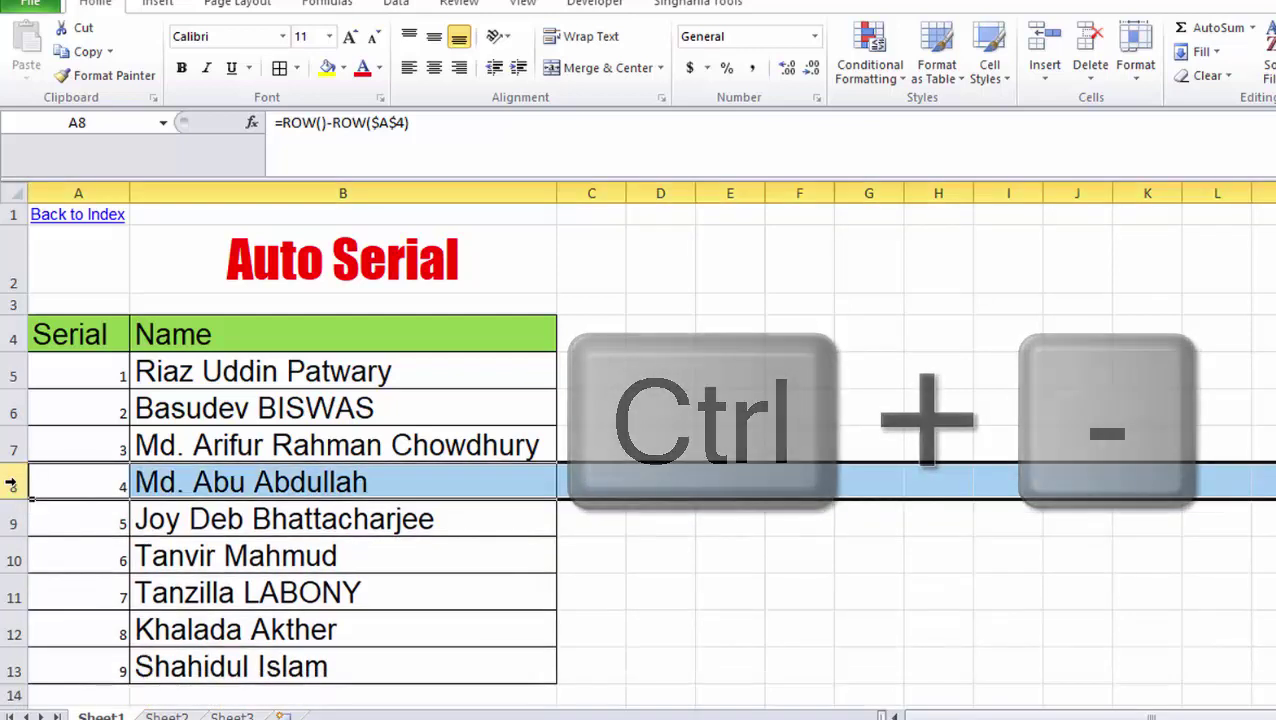
{"action": "key", "text": "ctrl+minus"}
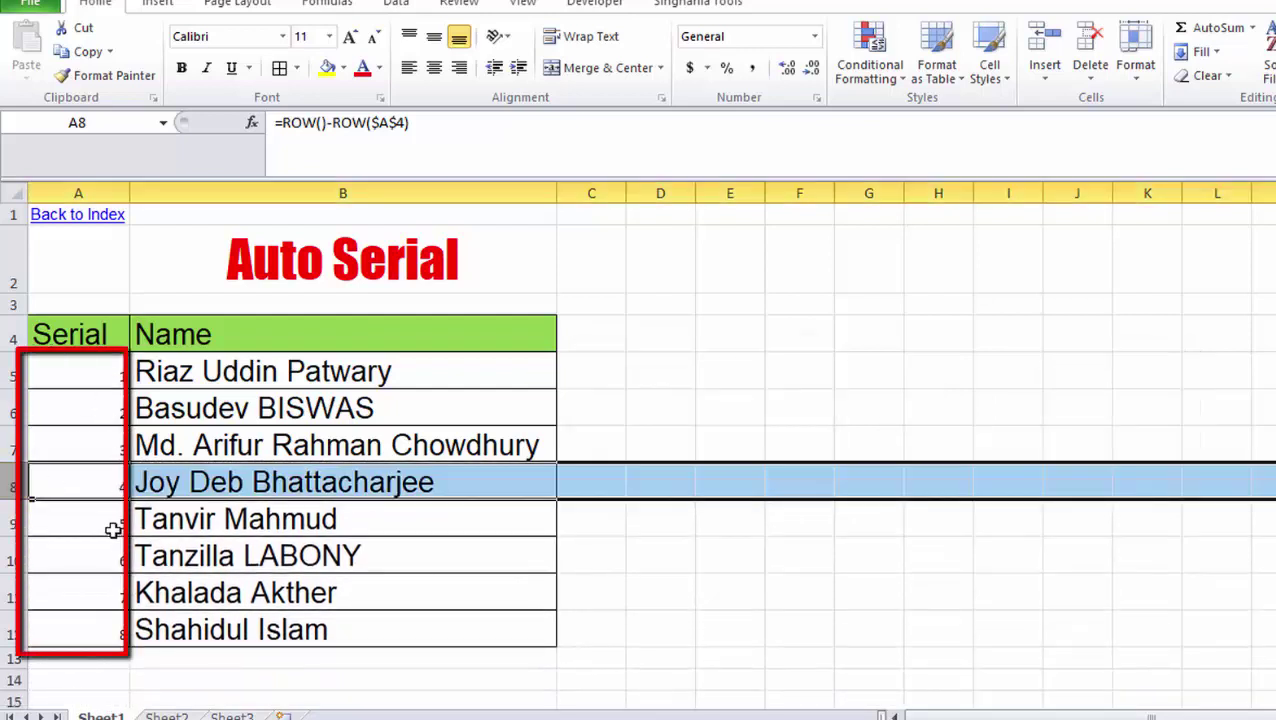
{"action": "left_click", "coordinate": [106, 630]}
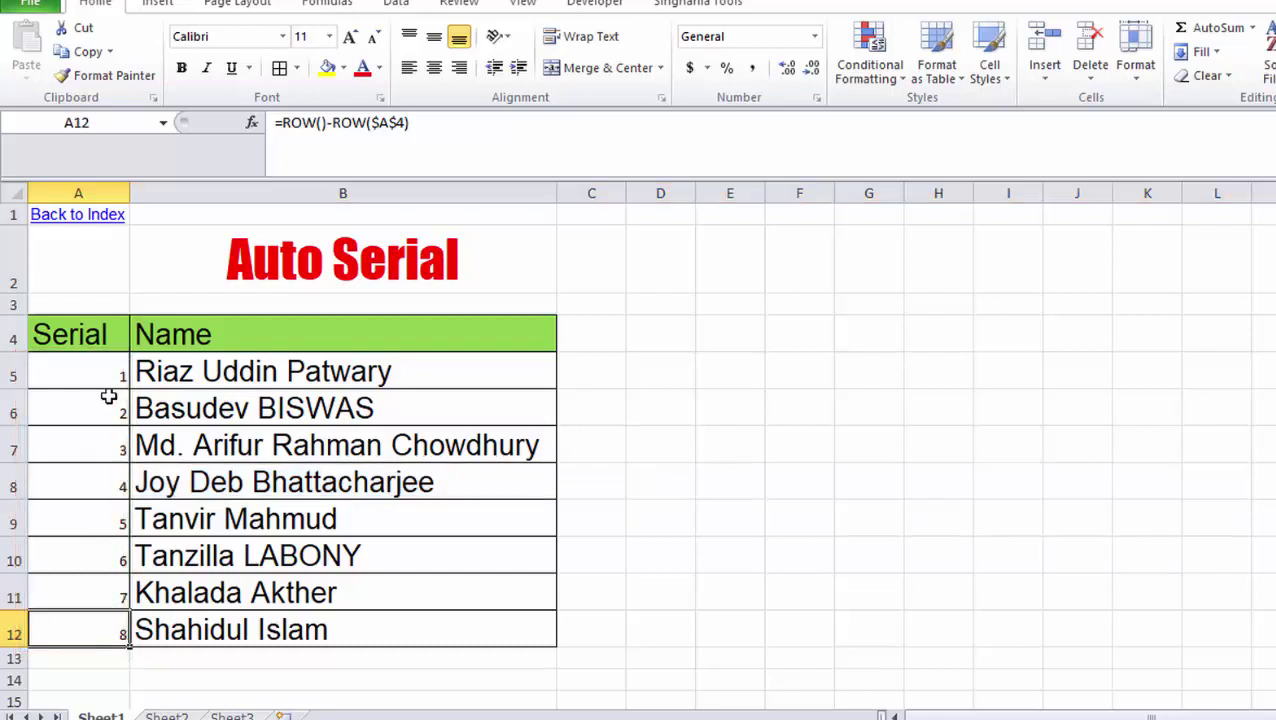
Select and clear the existing formula-based serial values in column A.
{"action": "left_click", "coordinate": [106, 487]}
{"action": "left_click", "coordinate": [105, 515]}
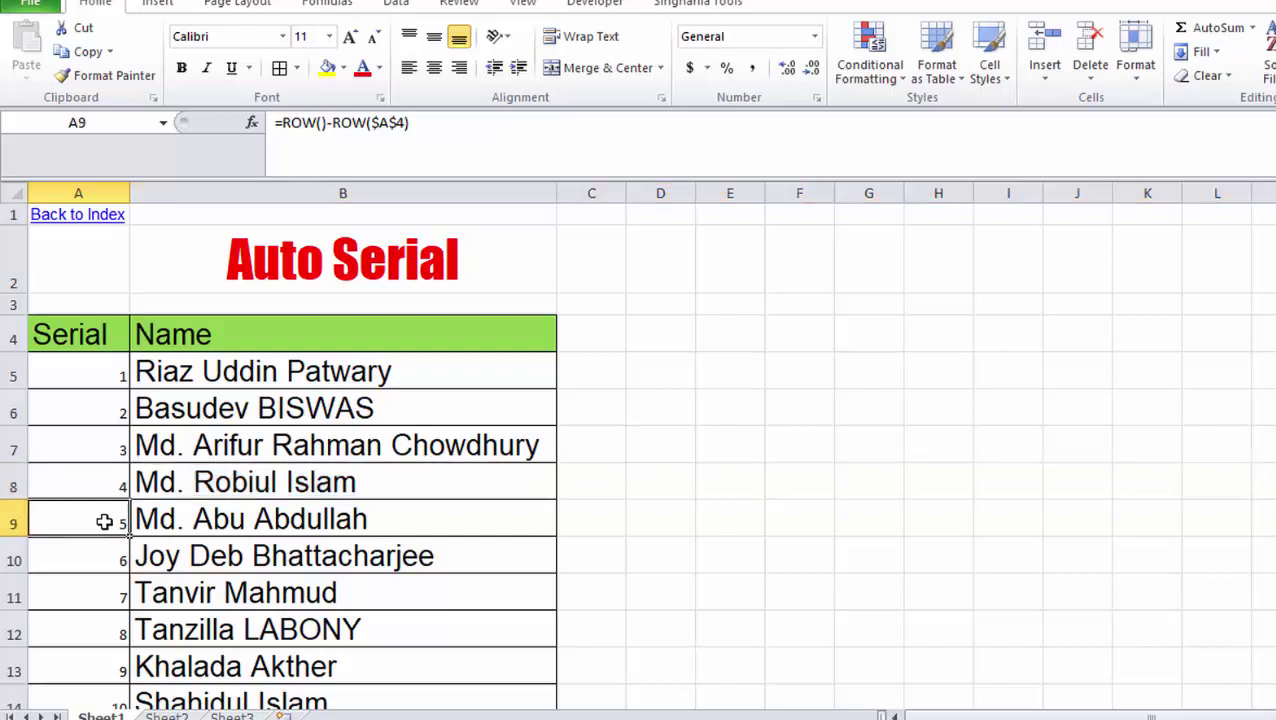
{"action": "left_click_drag", "start_coordinate": [111, 484], "coordinate": [113, 517]}
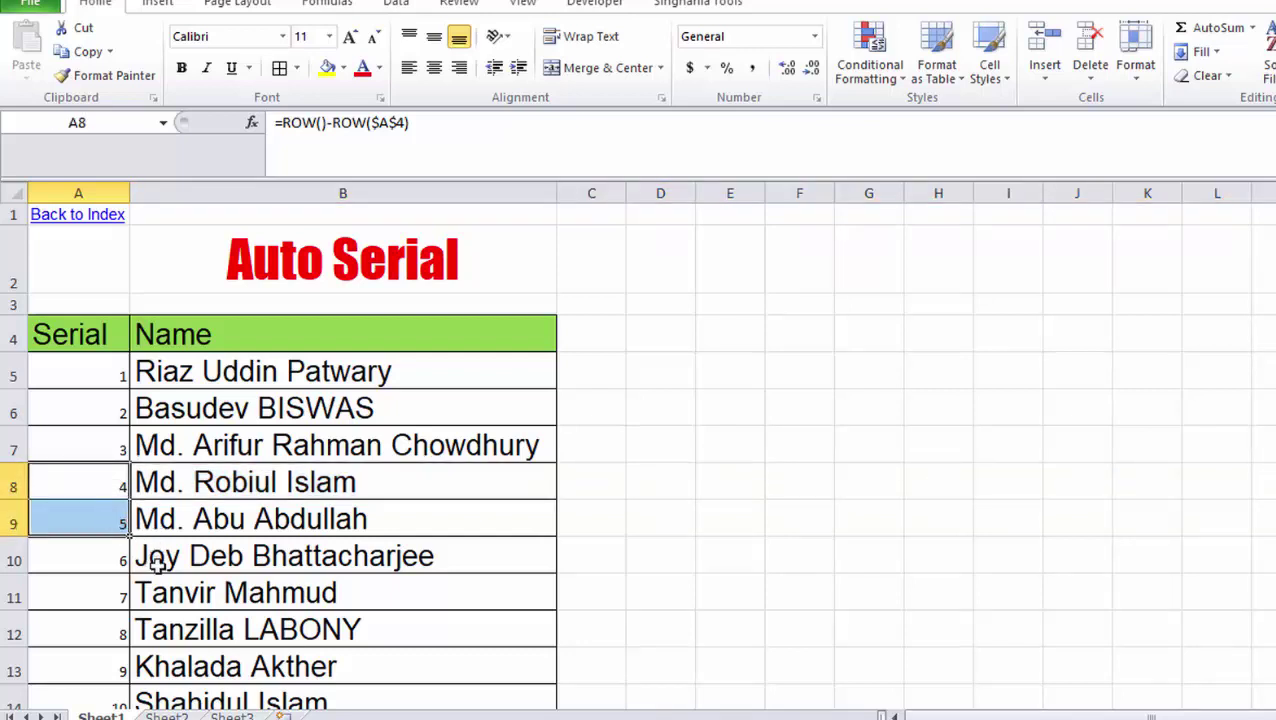
{"action": "scroll", "coordinate": [157, 566], "scroll_direction": "down", "scroll_amount": 2}
{"action": "scroll", "coordinate": [157, 566], "scroll_direction": "up", "scroll_amount": 2}
{"action": "left_click", "coordinate": [140, 550]}
{"action": "mouse_move", "coordinate": [105, 365]}
{"action": "left_mouse_down"}
{"action": "mouse_move", "coordinate": [95, 700]}
{"action": "mouse_move", "coordinate": [105, 640]}
{"action": "left_mouse_up"}
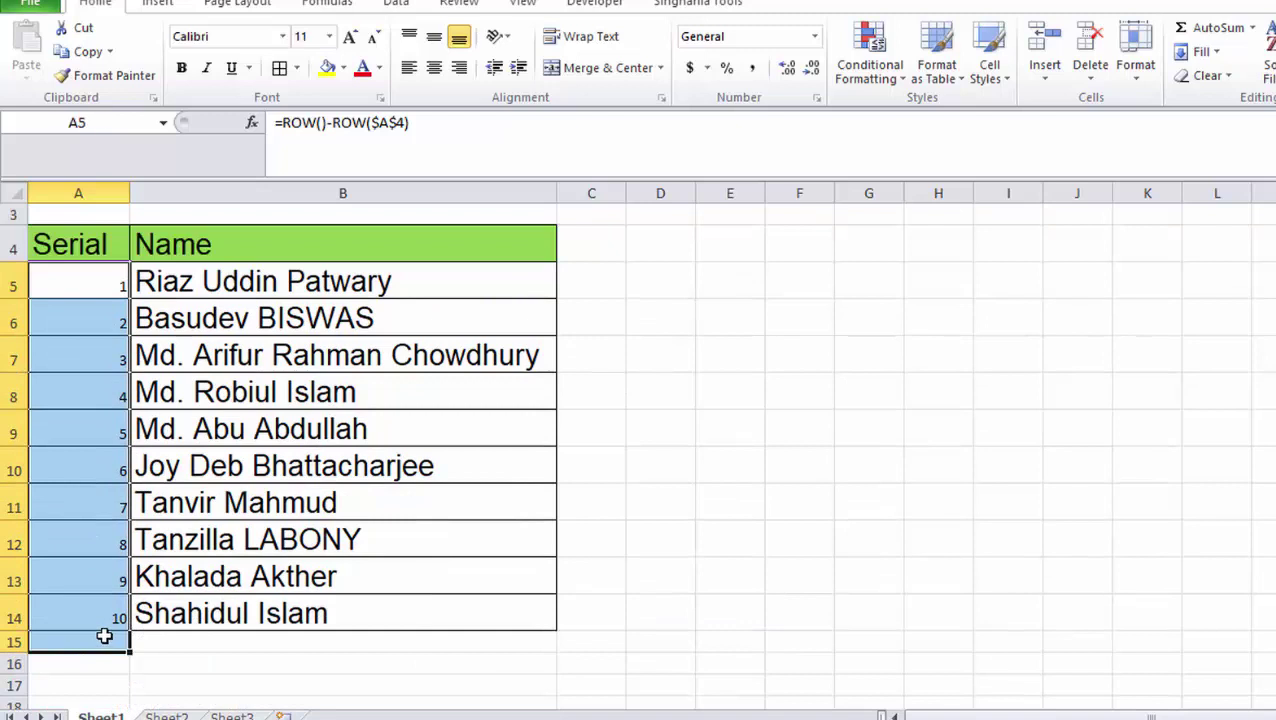
{"action": "key", "text": "Delete"}
Type 1 in A5 and 2 in A6, then extend the numbering to 10 at row 14.
{"action": "left_click", "coordinate": [76, 284]}
{"action": "type", "text": "1"}
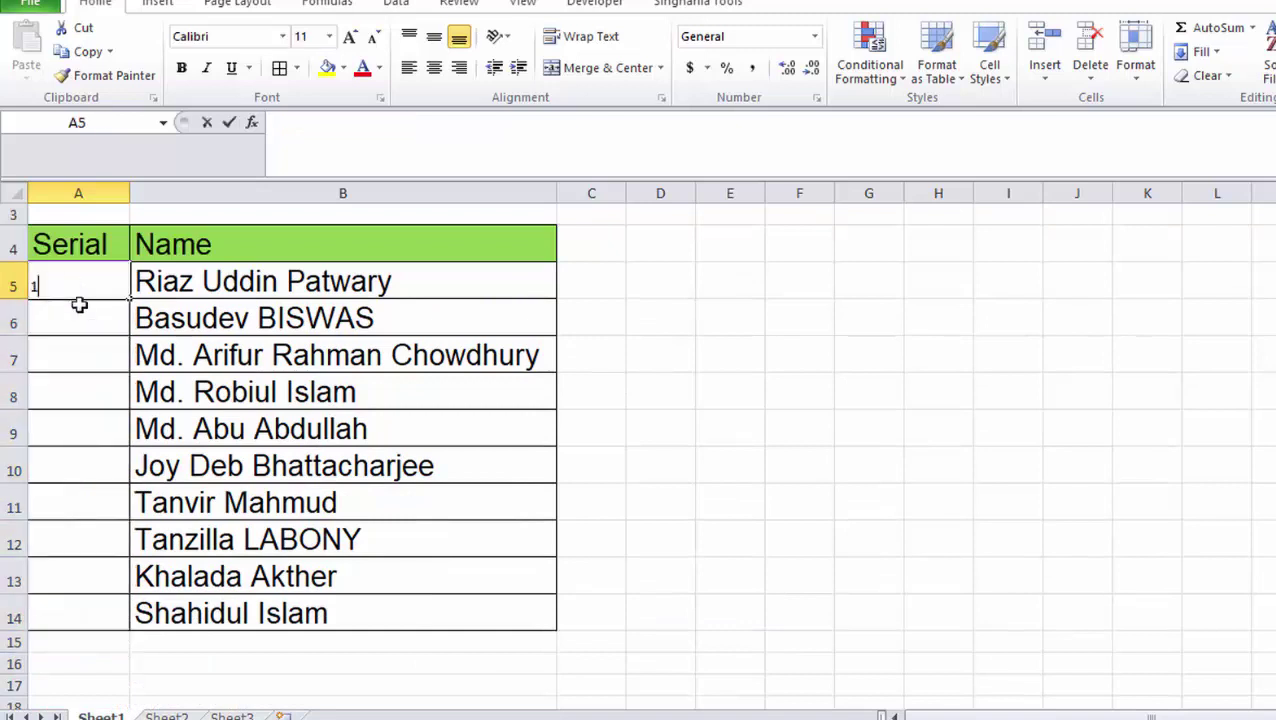
{"action": "left_click", "coordinate": [74, 310]}
{"action": "type", "text": "2"}
{"action": "left_click", "coordinate": [100, 420]}
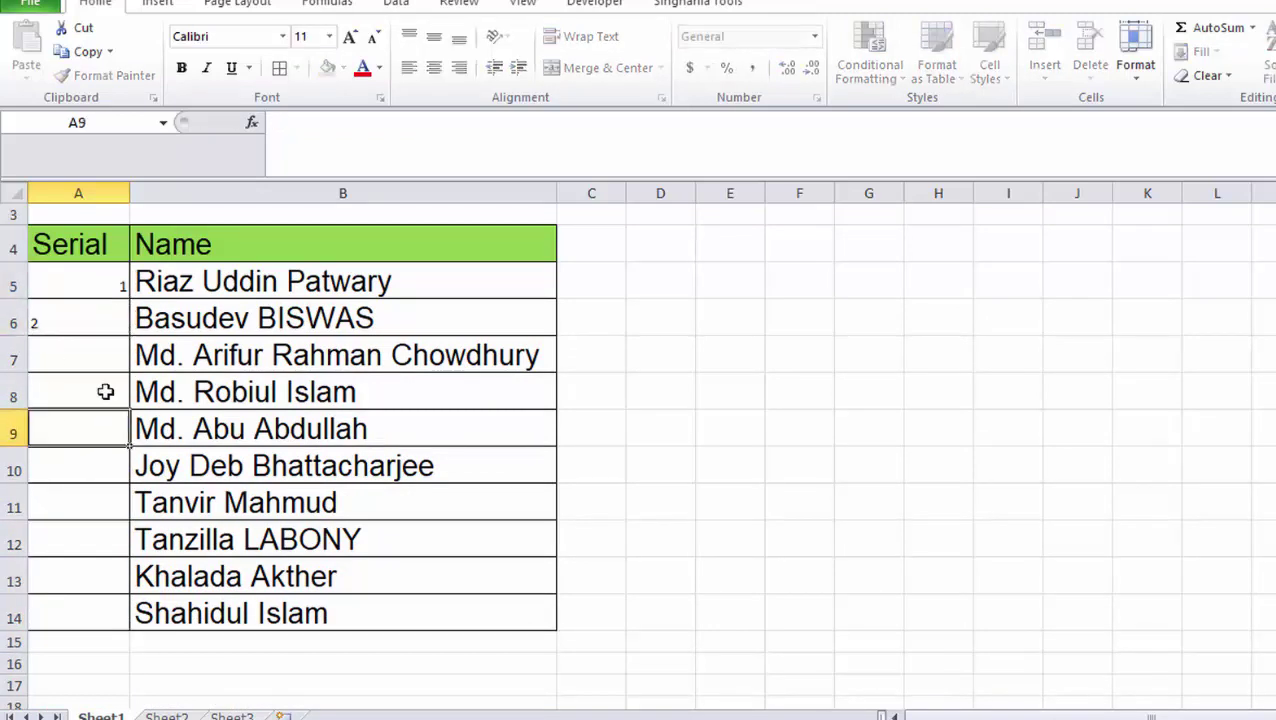
{"action": "left_click", "coordinate": [110, 283]}
{"action": "left_click_drag", "start_coordinate": [110, 283], "coordinate": [128, 626]}
{"action": "left_click", "coordinate": [90, 455]}
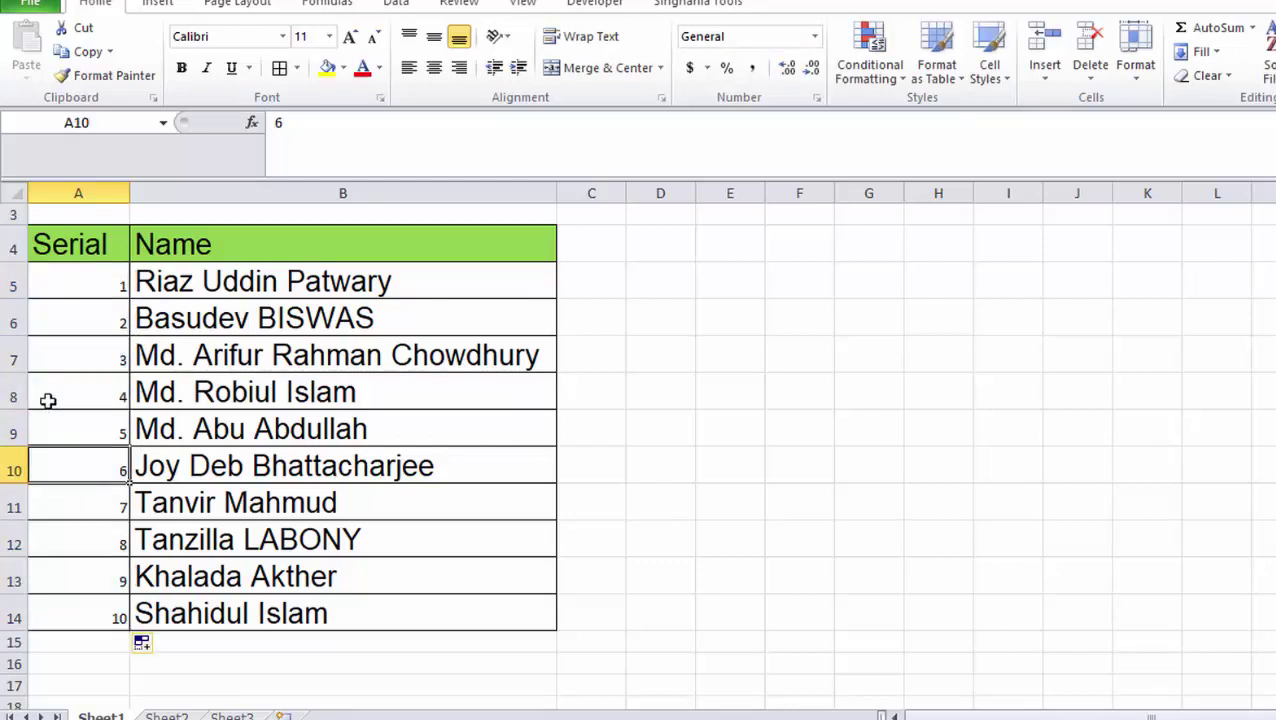
{"action": "left_click", "coordinate": [12, 359]}
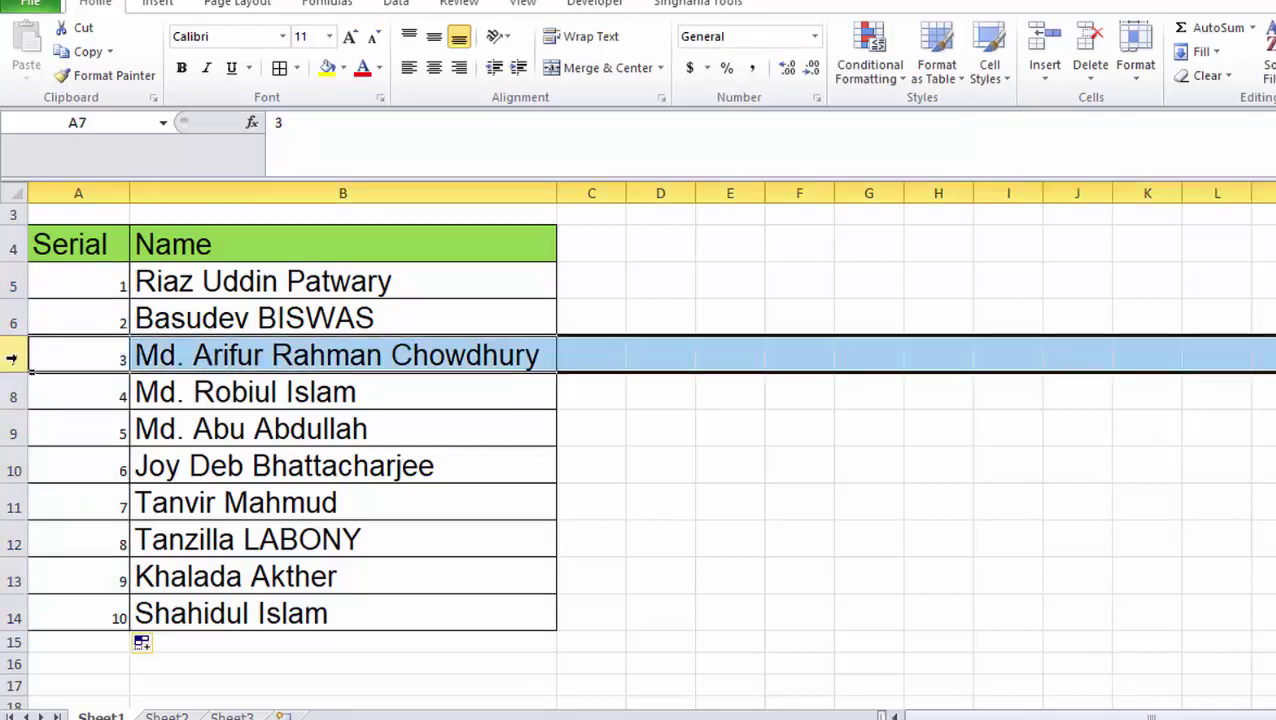
{"action": "key", "text": "ctrl+minus"}
{"action": "key", "text": "ctrl+minus"}
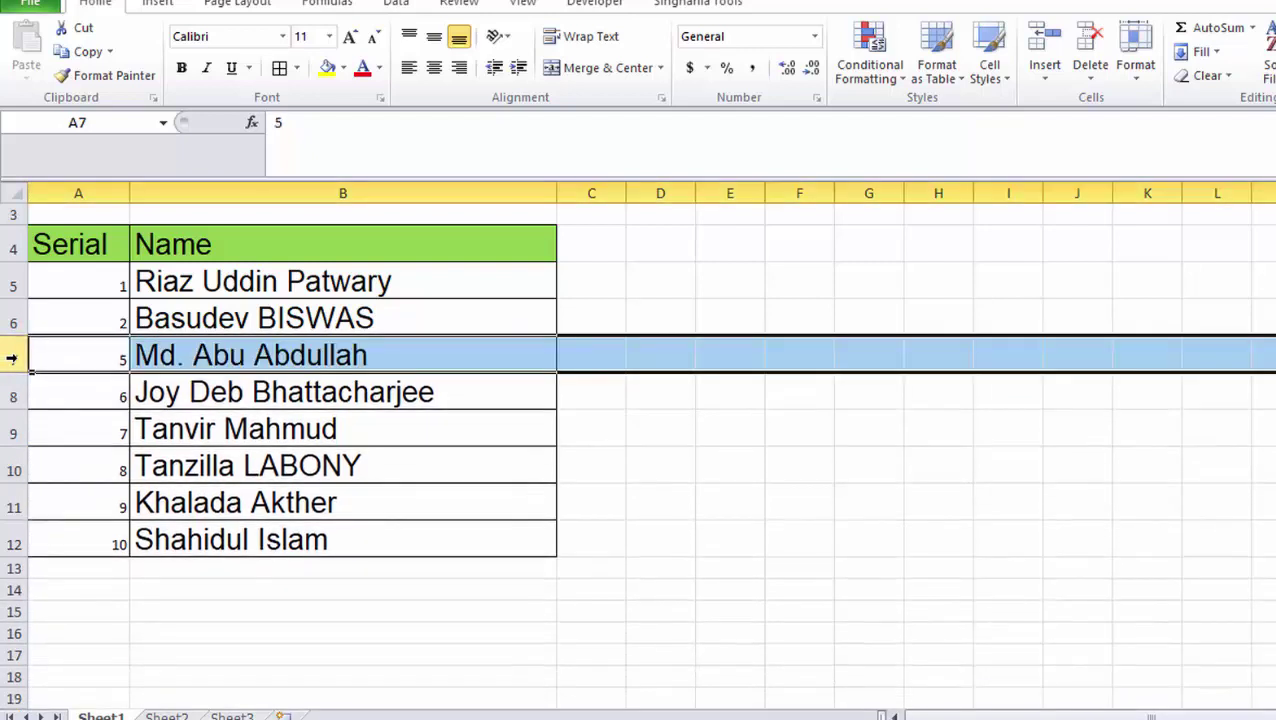
{"action": "left_click", "coordinate": [111, 362]}
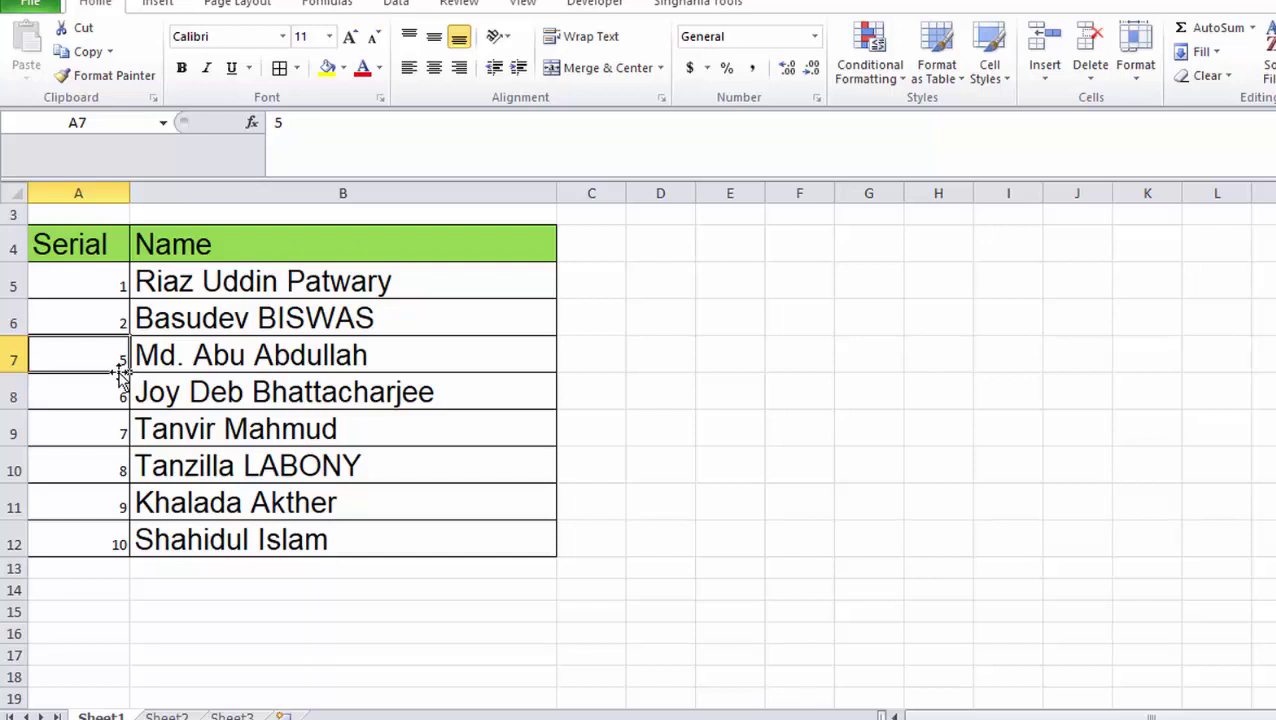
{"action": "left_click_drag", "start_coordinate": [100, 287], "coordinate": [102, 318]}
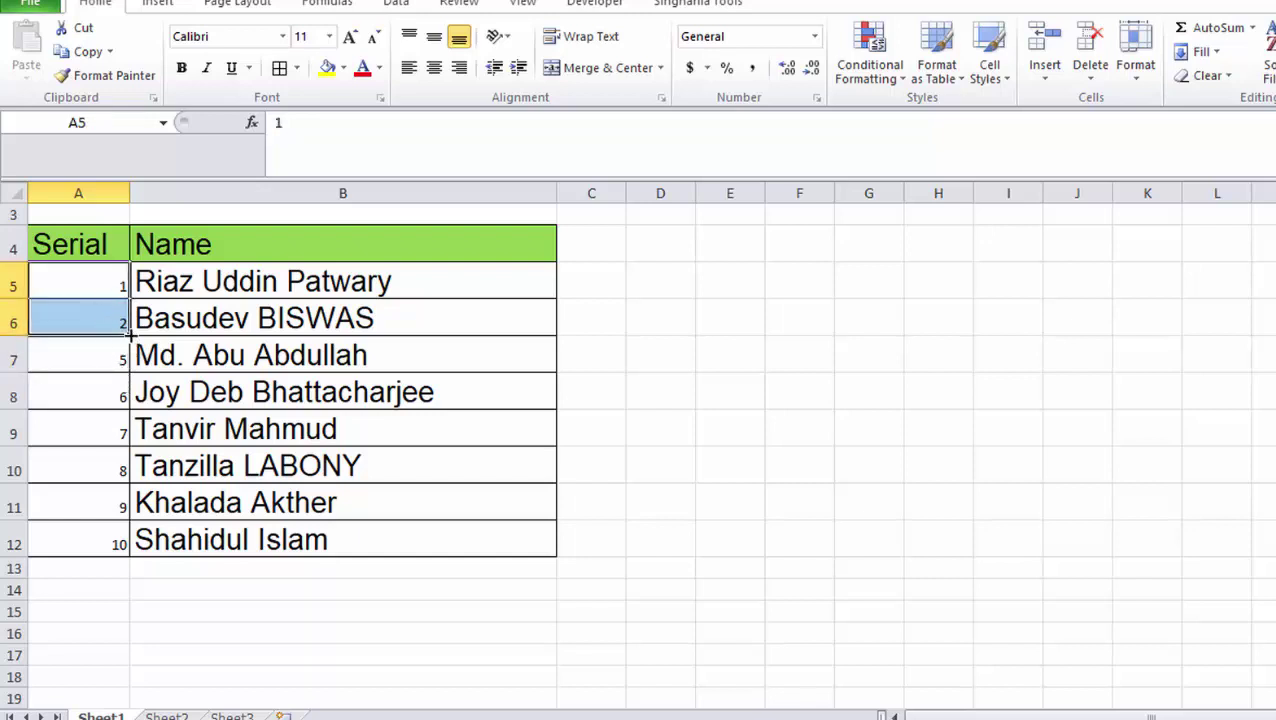
{"action": "double_click", "coordinate": [128, 338]}
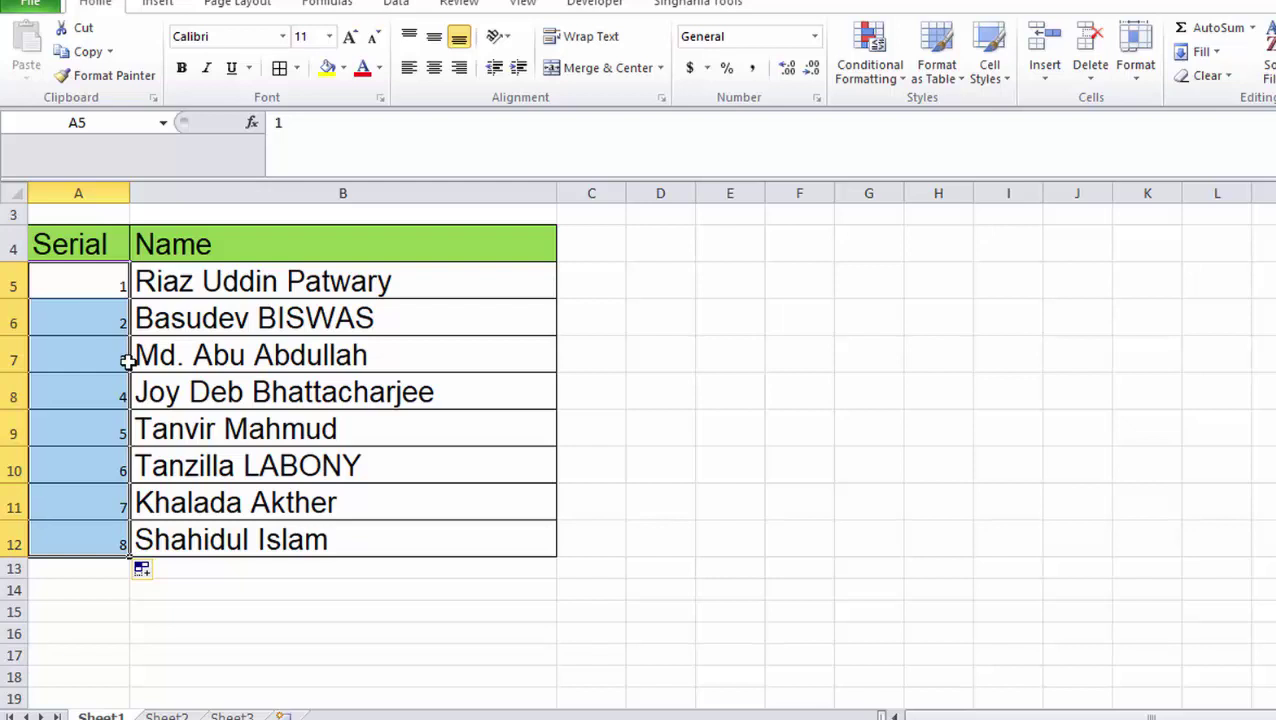
{"action": "left_click_drag", "start_coordinate": [60, 278], "coordinate": [67, 366]}
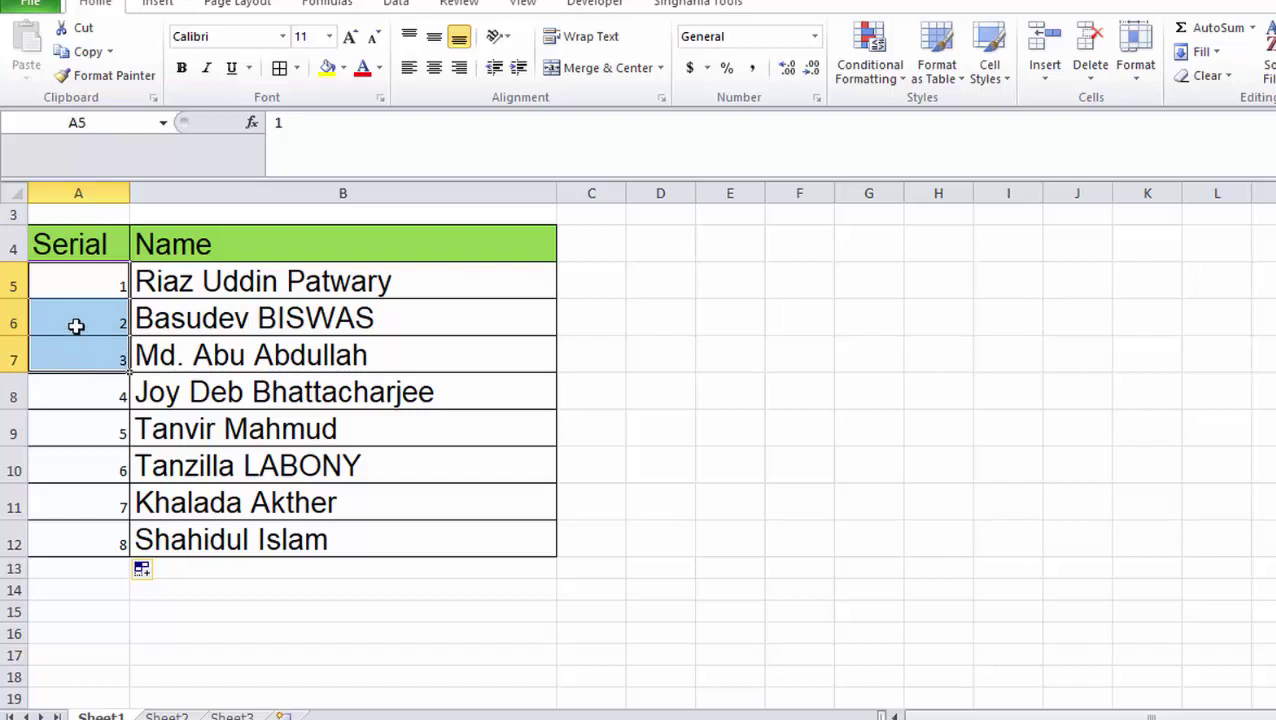
{"action": "key", "text": "ctrl+z"}
{"action": "key", "text": "ctrl+z"}
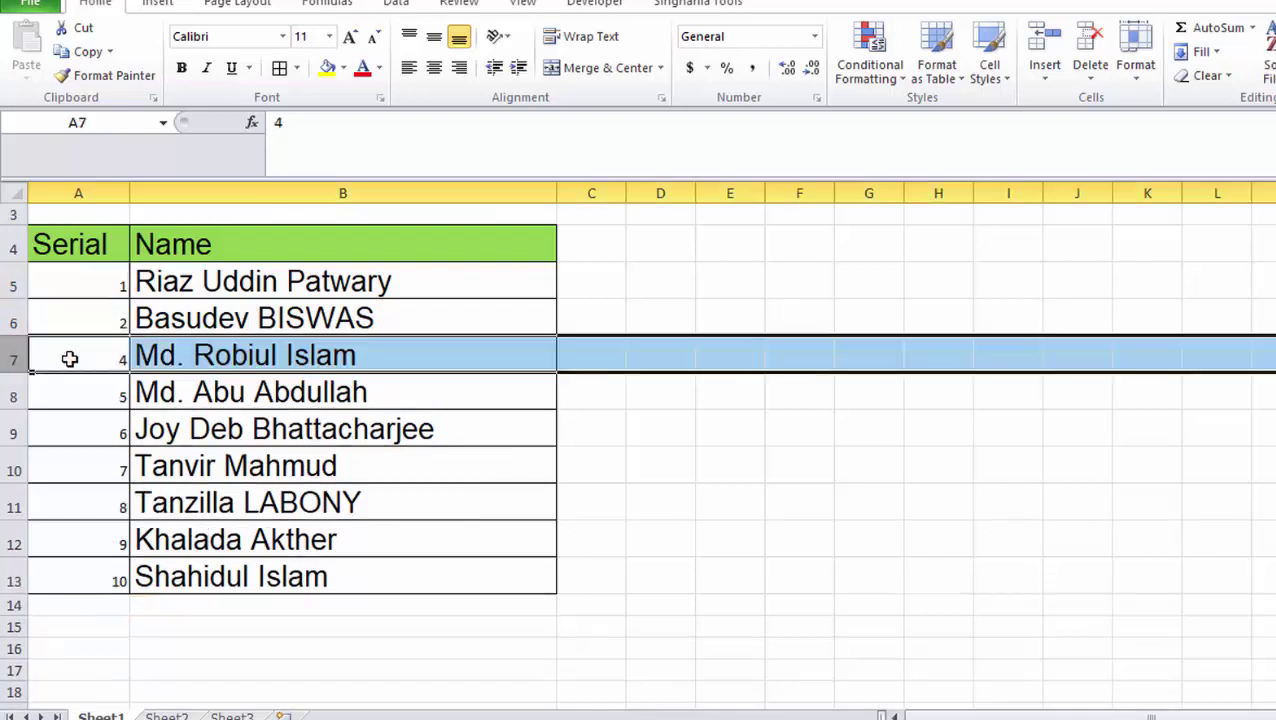
{"action": "key", "text": "ctrl+z"}
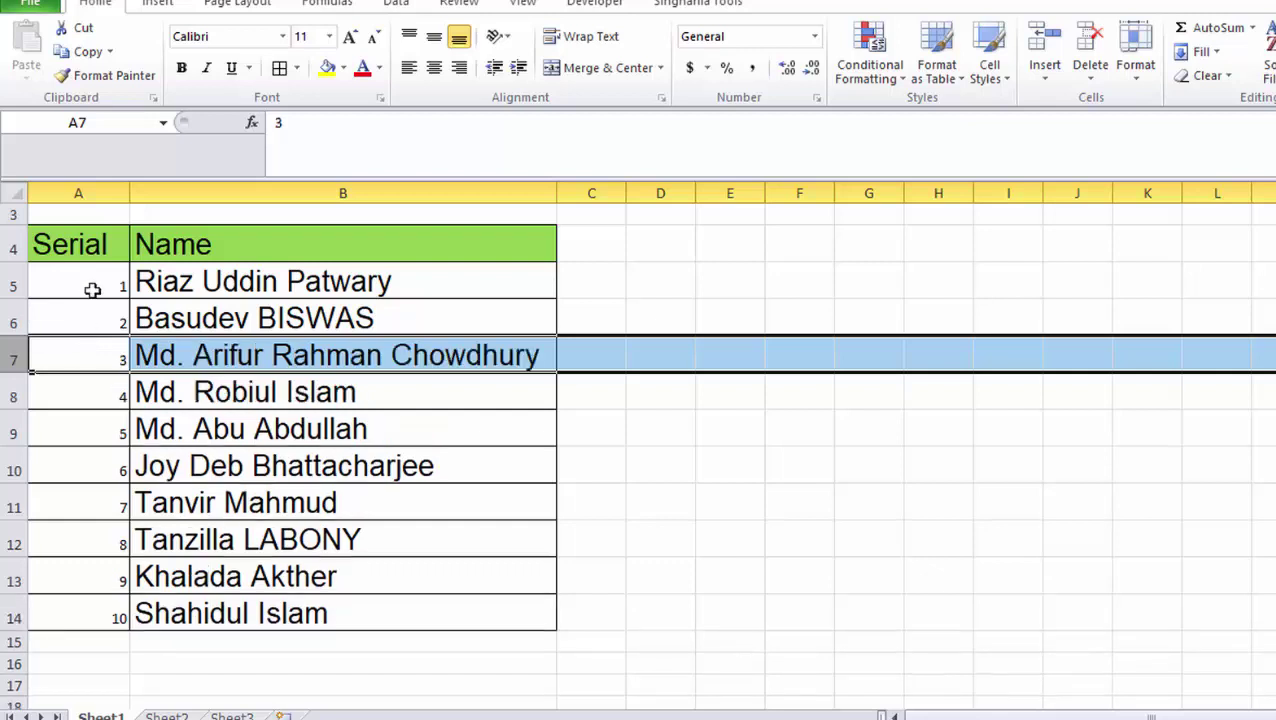
Enter =ROW()-ROW($A$4) in A5, making the A4 reference absolute with F4.
{"action": "left_click", "coordinate": [92, 286]}
{"action": "type", "text": "=r"}
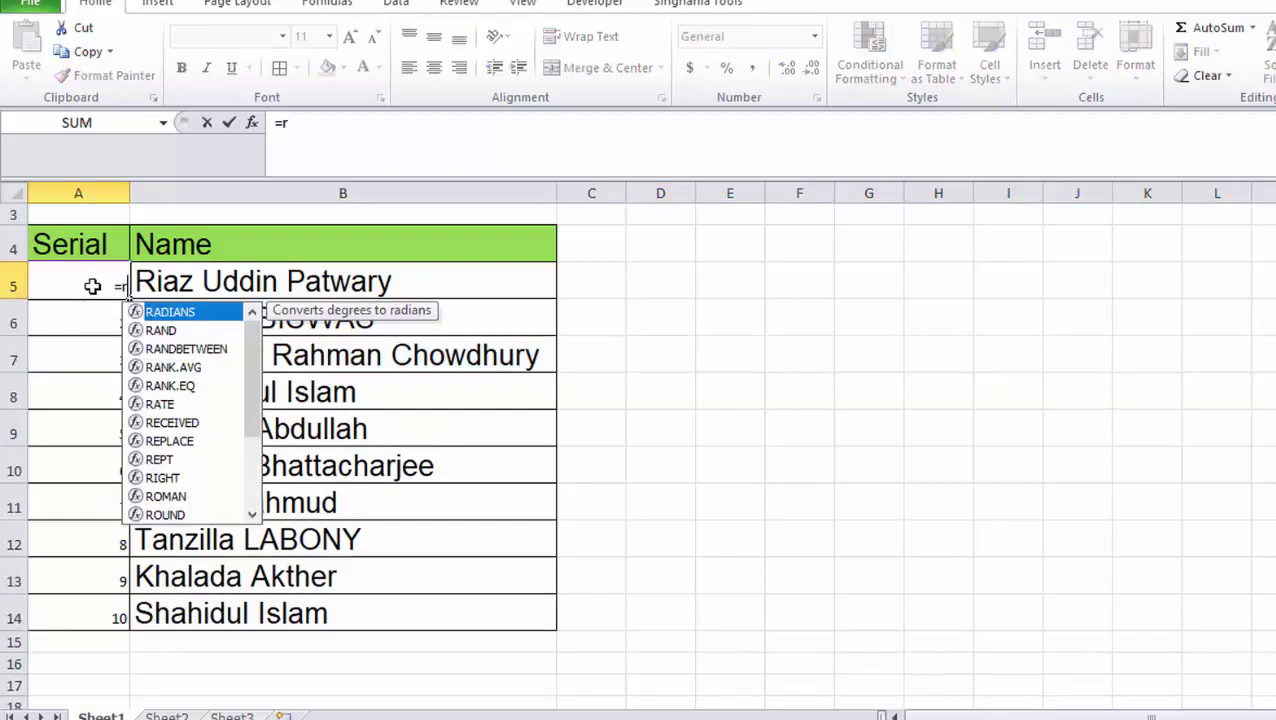
{"action": "type", "text": "ow("}
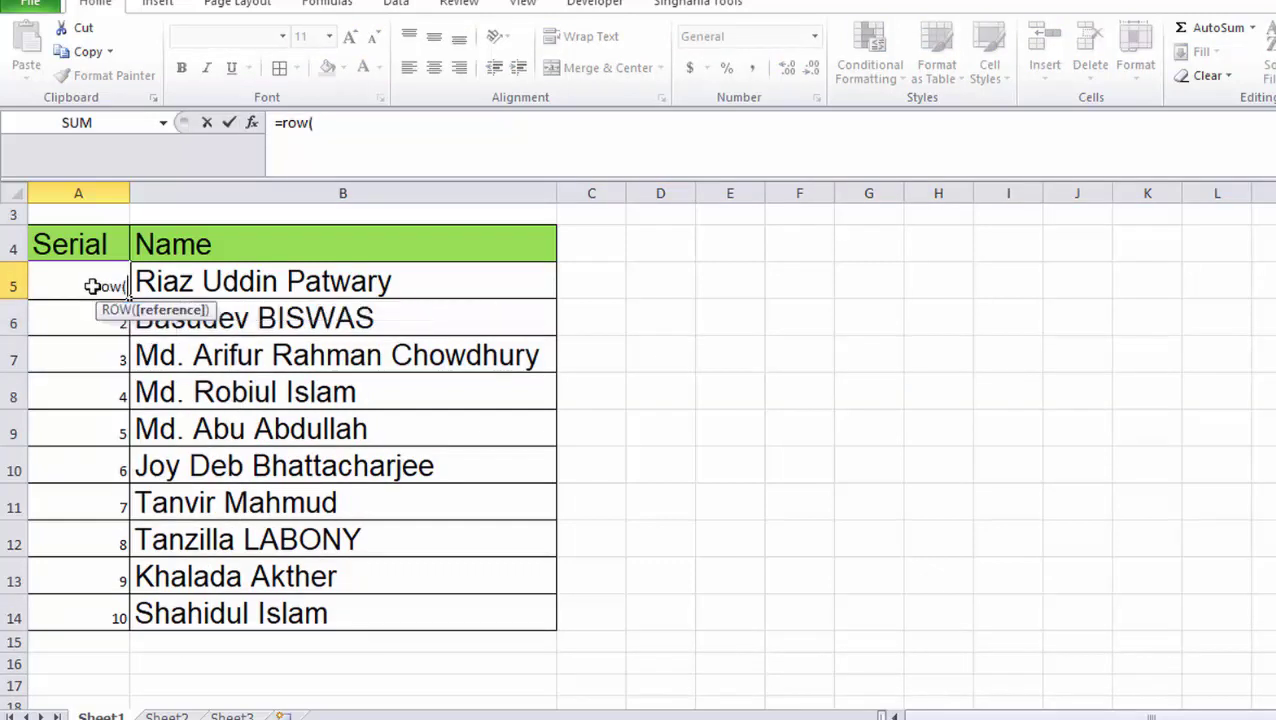
{"action": "type", "text": ")"}
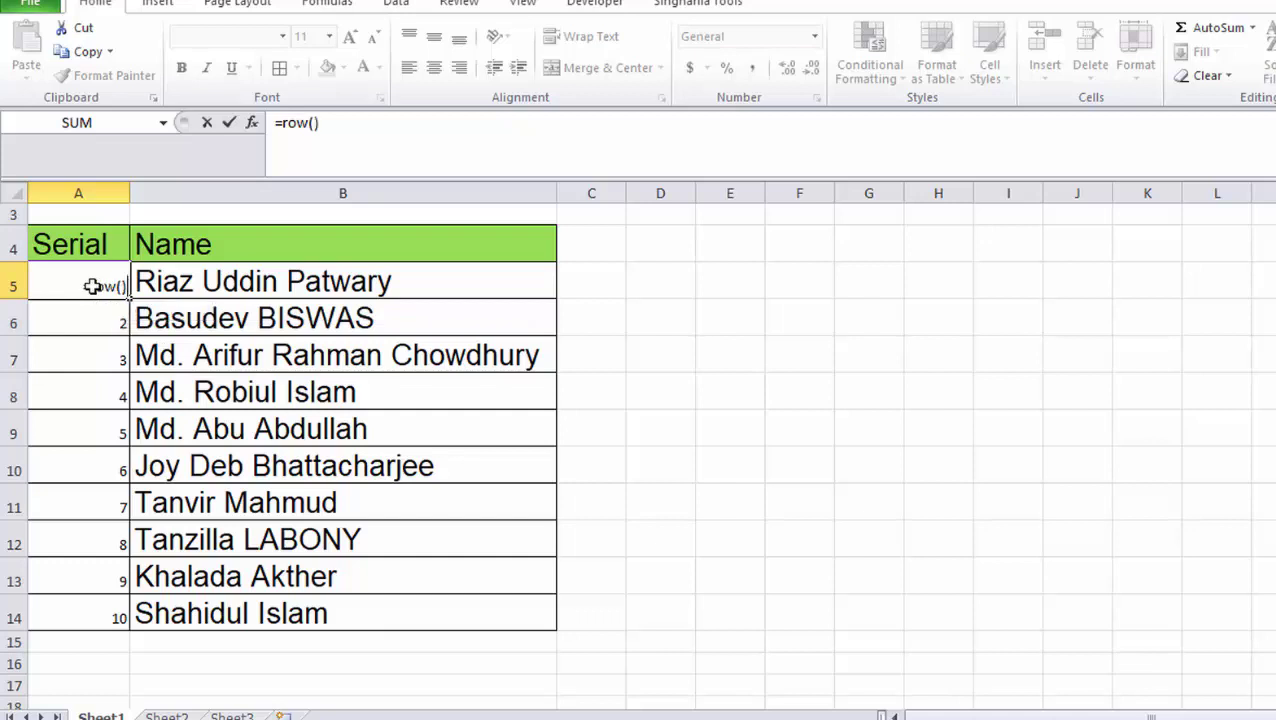
{"action": "type", "text": "-"}
{"action": "type", "text": "ro"}
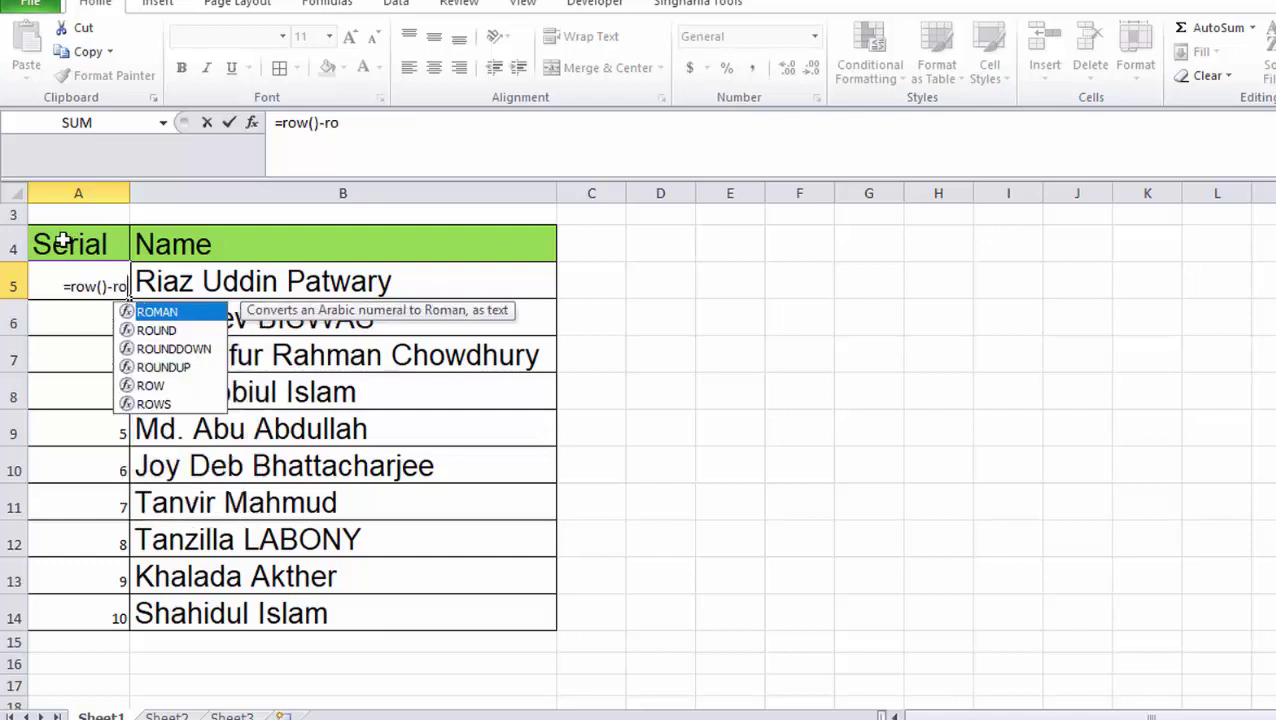
{"action": "type", "text": "w"}
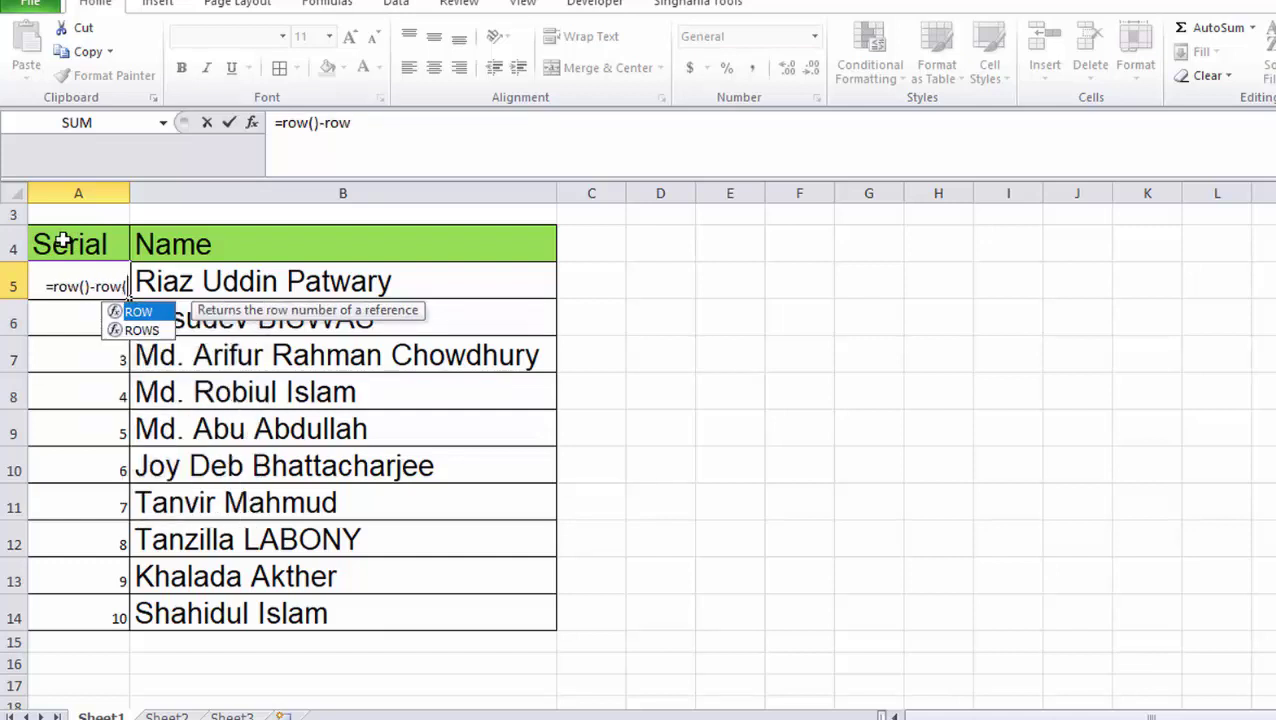
{"action": "type", "text": "("}
{"action": "left_click", "coordinate": [62, 242]}
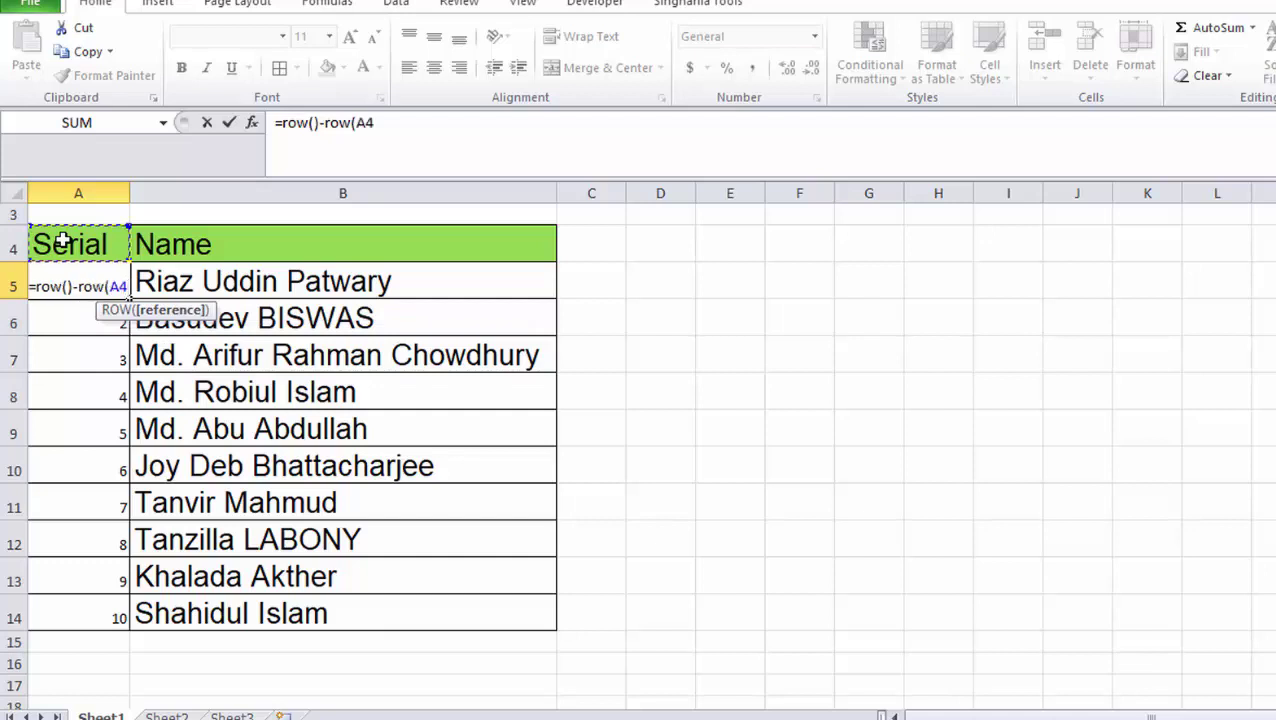
{"action": "type", "text": ")"}
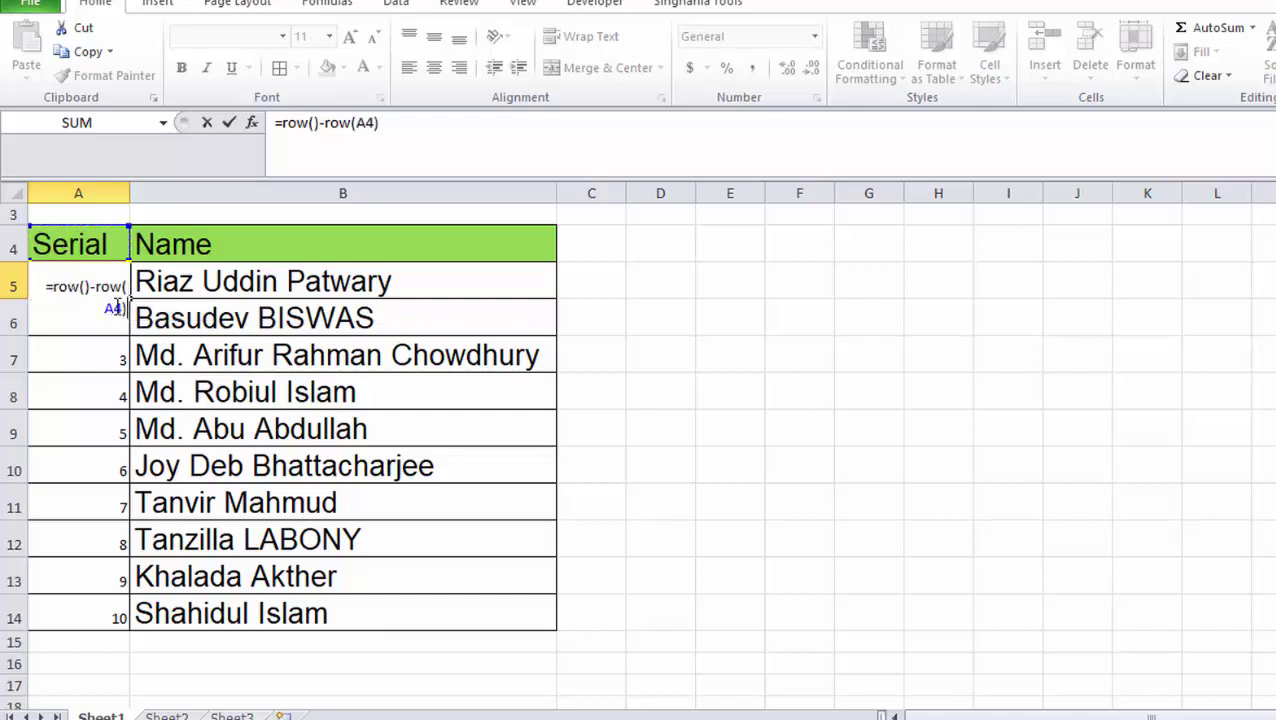
{"action": "left_click", "coordinate": [115, 307]}
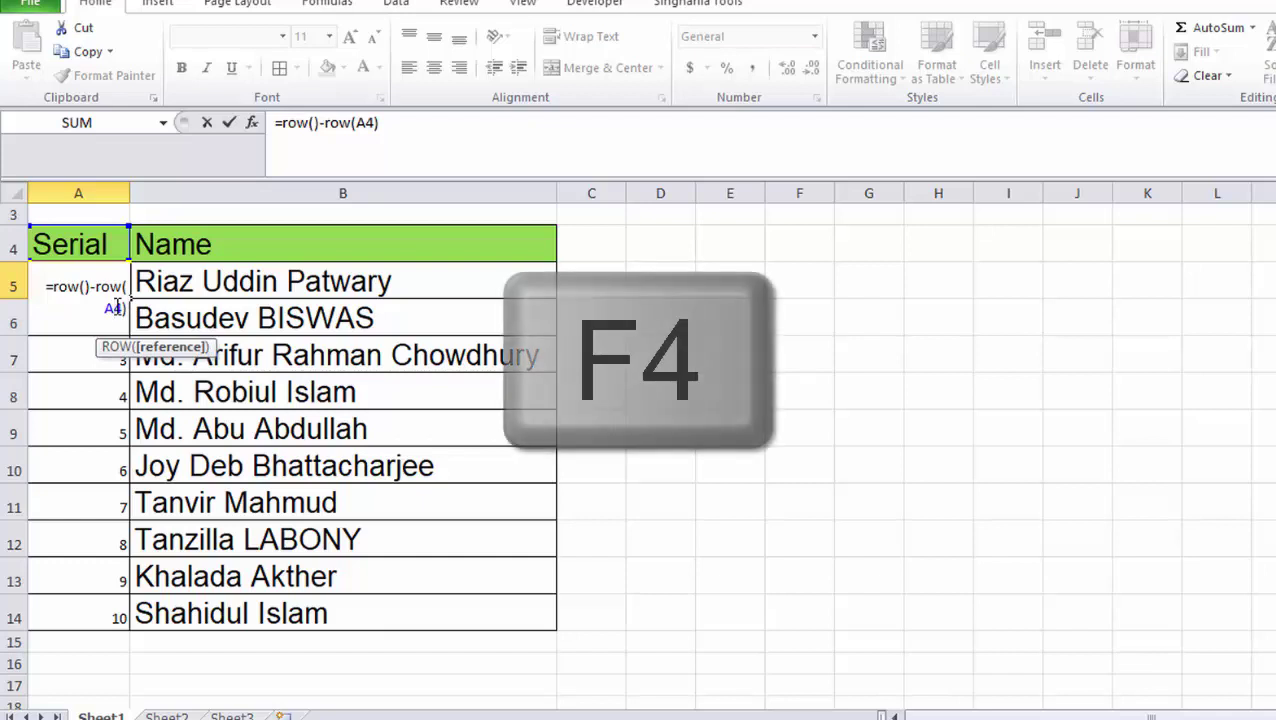
{"action": "key", "text": "F4"}
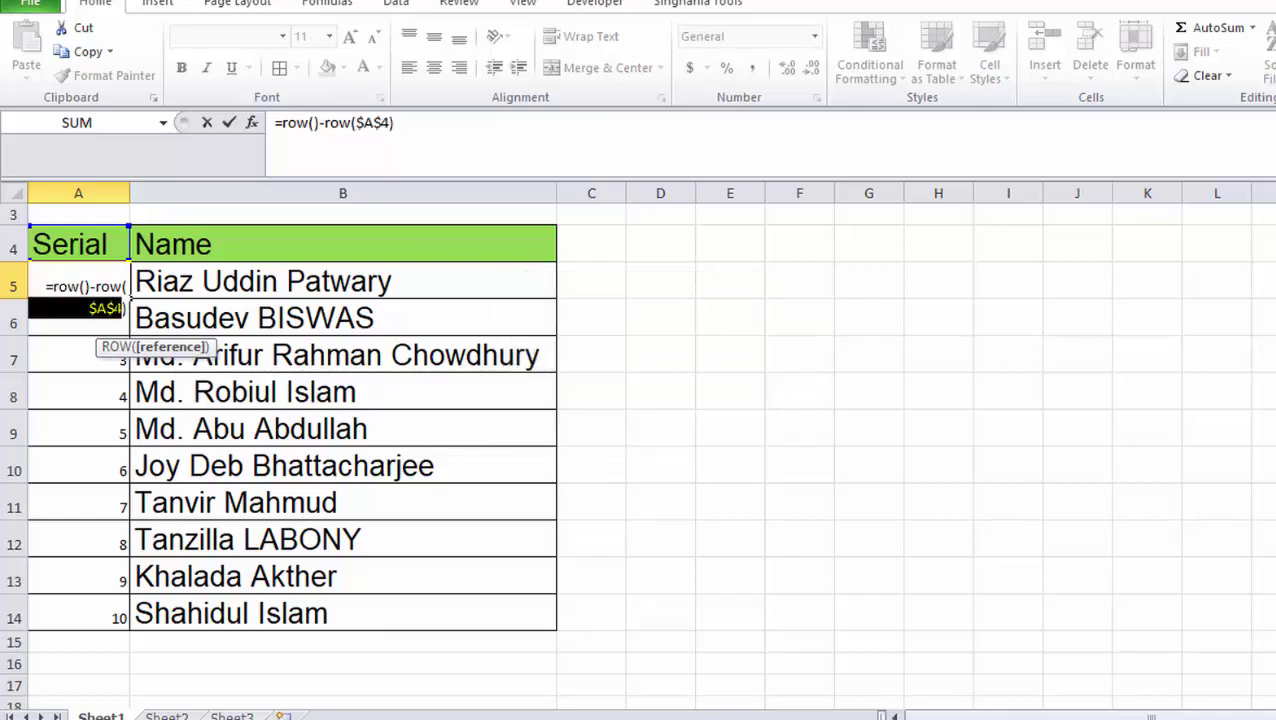
{"action": "key", "text": "Return"}
Copy the serial formula down through A14 and highlight the numbers 1 to 10.
{"action": "left_click", "coordinate": [115, 283]}
{"action": "scroll", "coordinate": [130, 310], "scroll_direction": "up", "scroll_amount": 1}
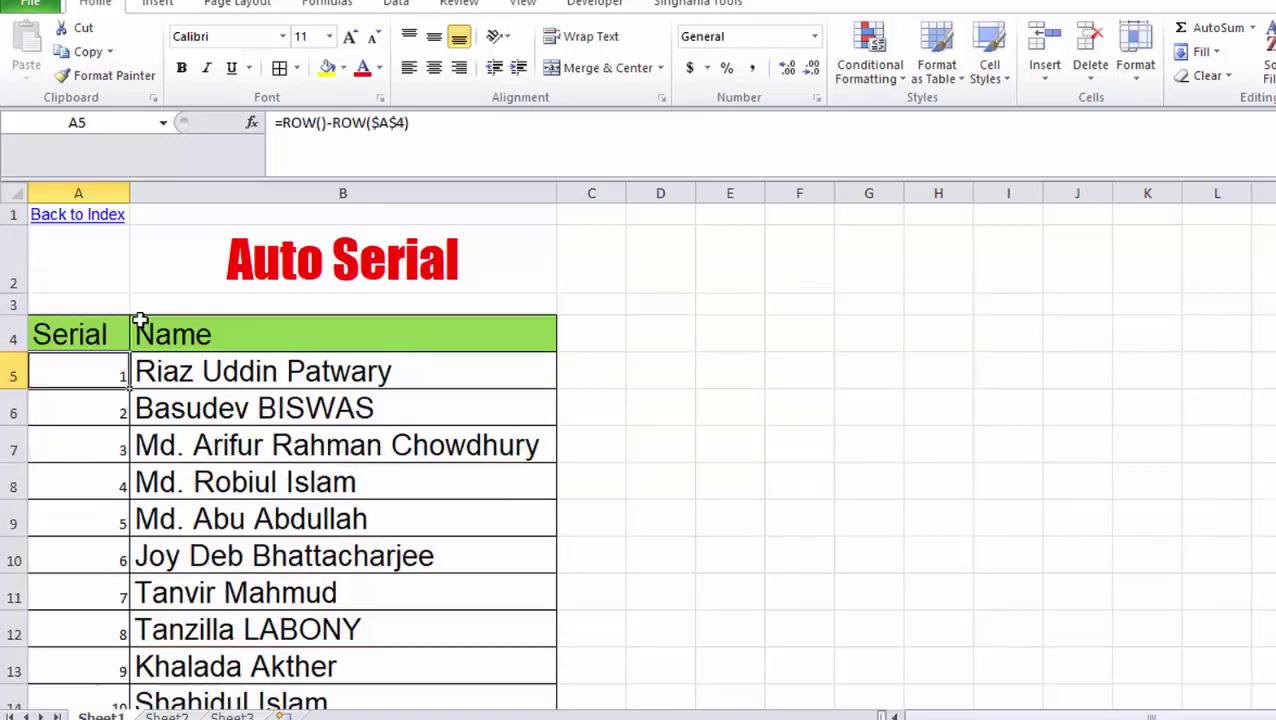
{"action": "double_click", "coordinate": [128, 390]}
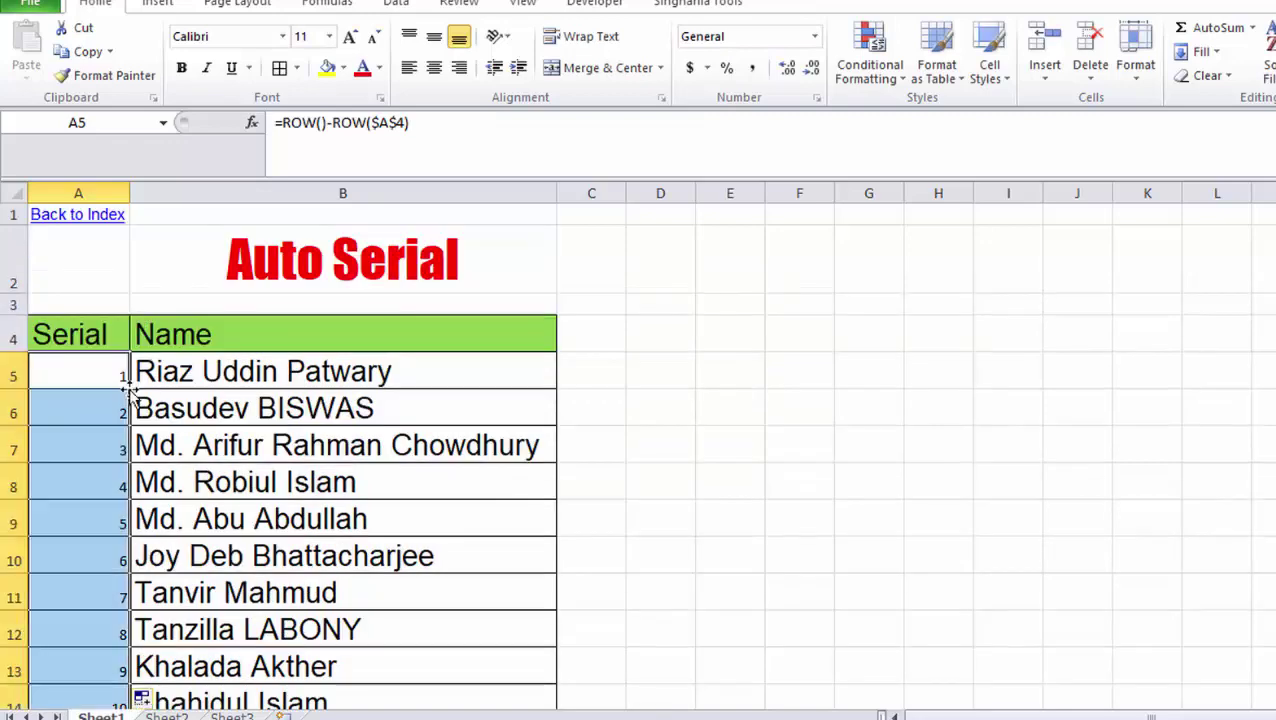
{"action": "scroll", "coordinate": [128, 441], "scroll_direction": "down", "scroll_amount": 3}
{"action": "scroll", "coordinate": [128, 447], "scroll_direction": "up", "scroll_amount": 2}
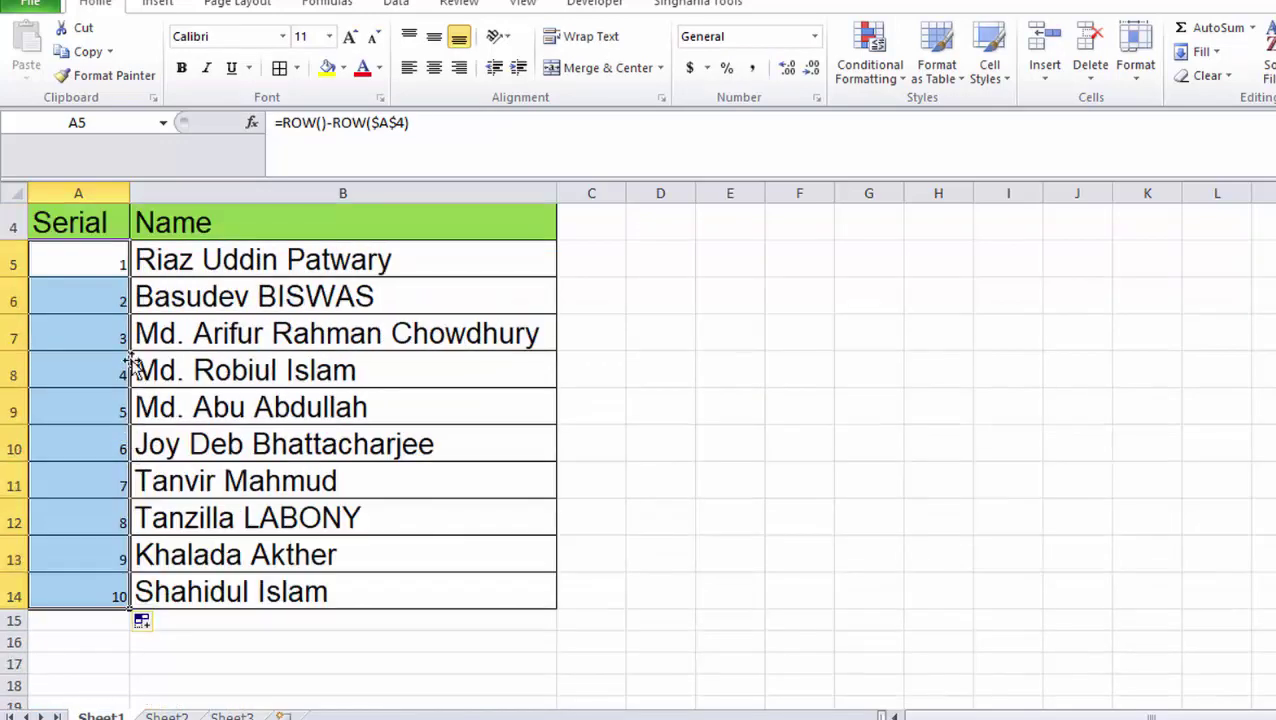
{"action": "left_click_drag", "start_coordinate": [103, 262], "coordinate": [105, 590]}
{"action": "left_click", "coordinate": [20, 333]}
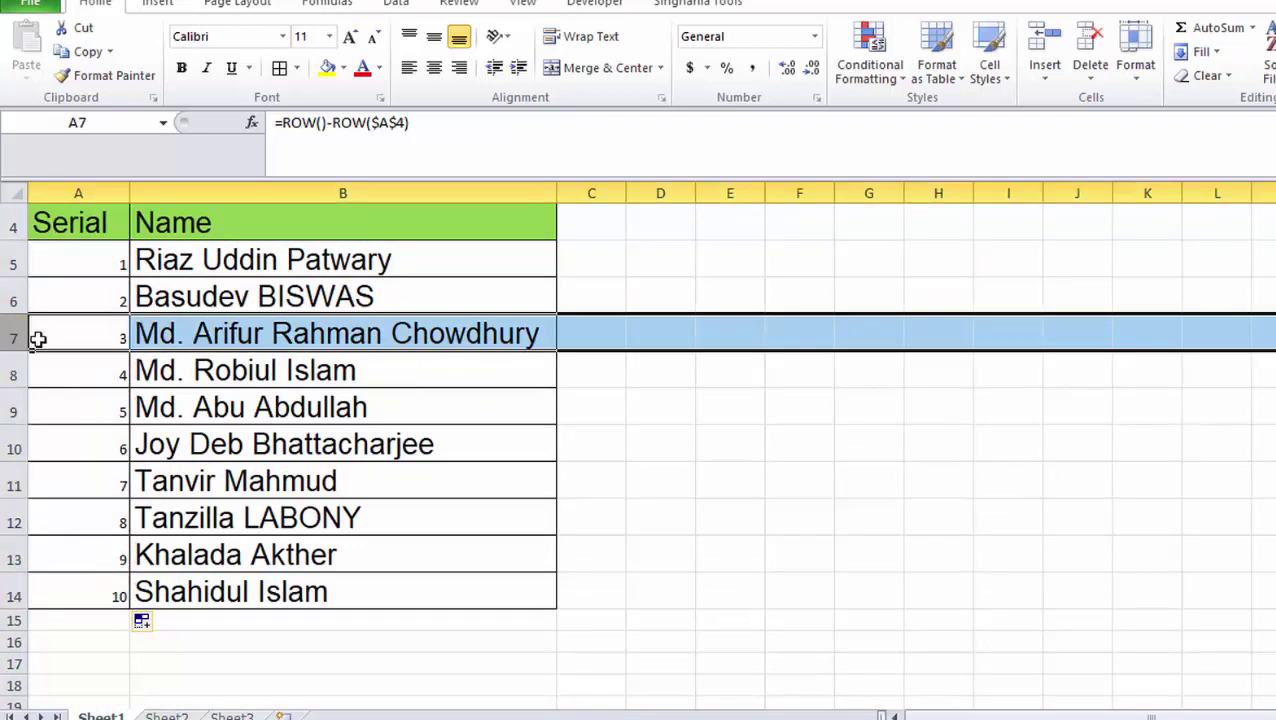
Delete three more middle name rows with Ctrl+Minus and check the serials renumber 1 to 5.
{"action": "key", "text": "ctrl+minus"}
{"action": "key", "text": "ctrl+minus"}
{"action": "key", "text": "ctrl+minus"}
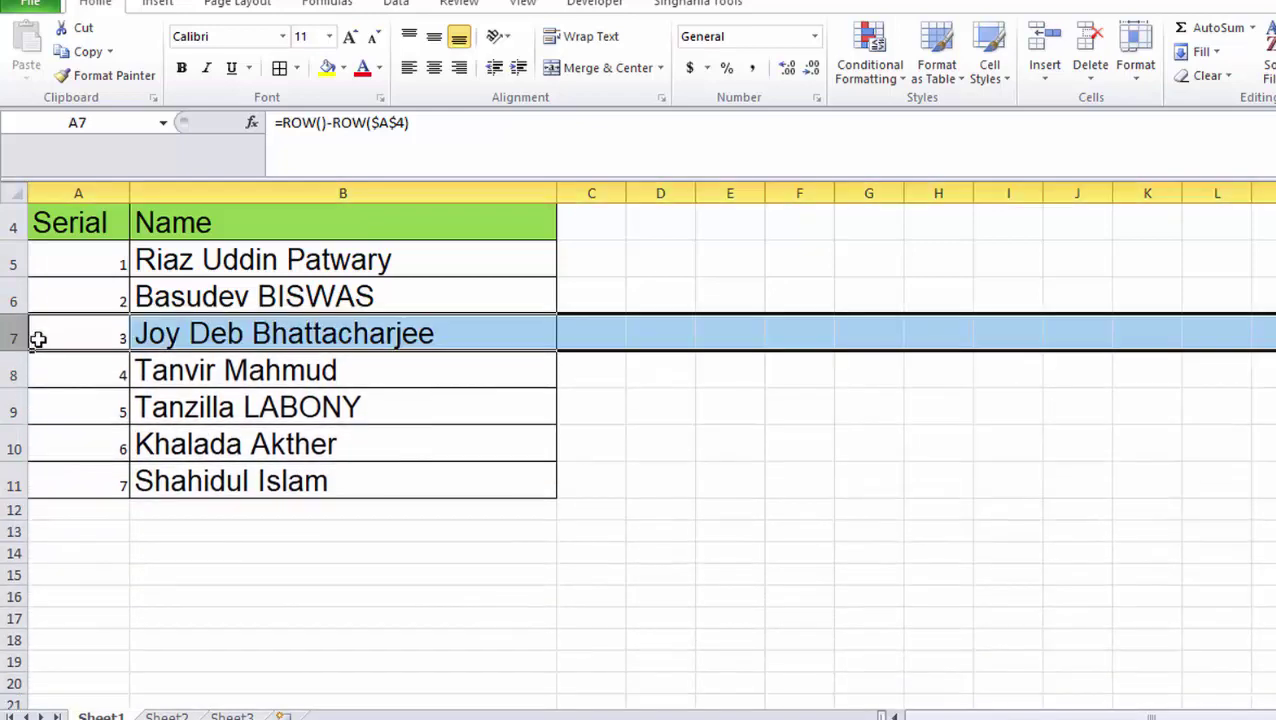
{"action": "key", "text": "ctrl+minus"}
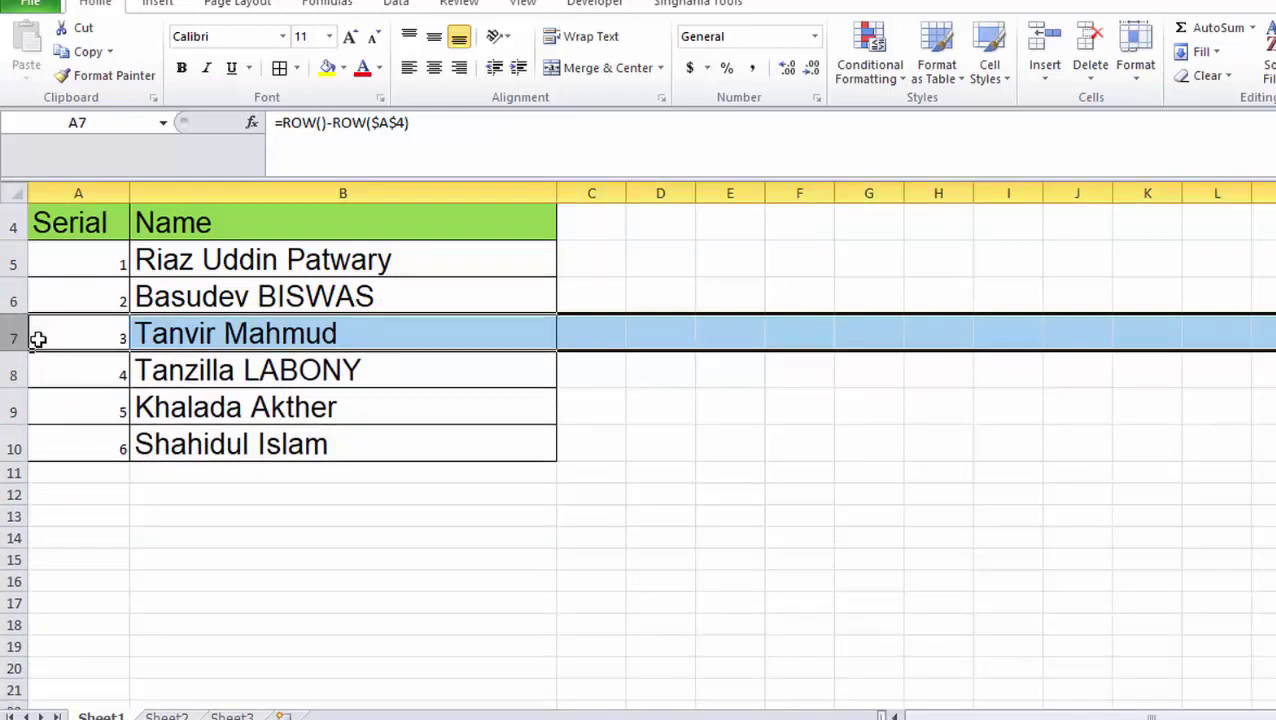
{"action": "key", "text": "ctrl+minus"}
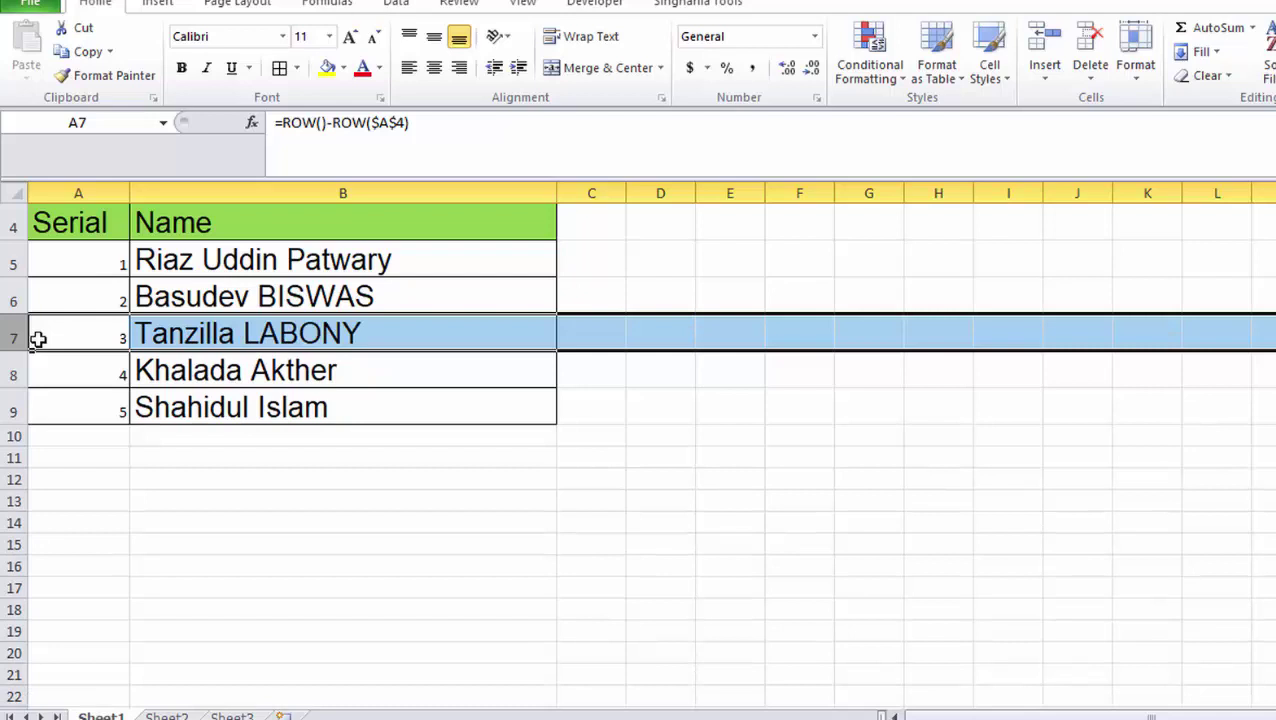
{"action": "left_click_drag", "start_coordinate": [103, 273], "coordinate": [92, 425]}
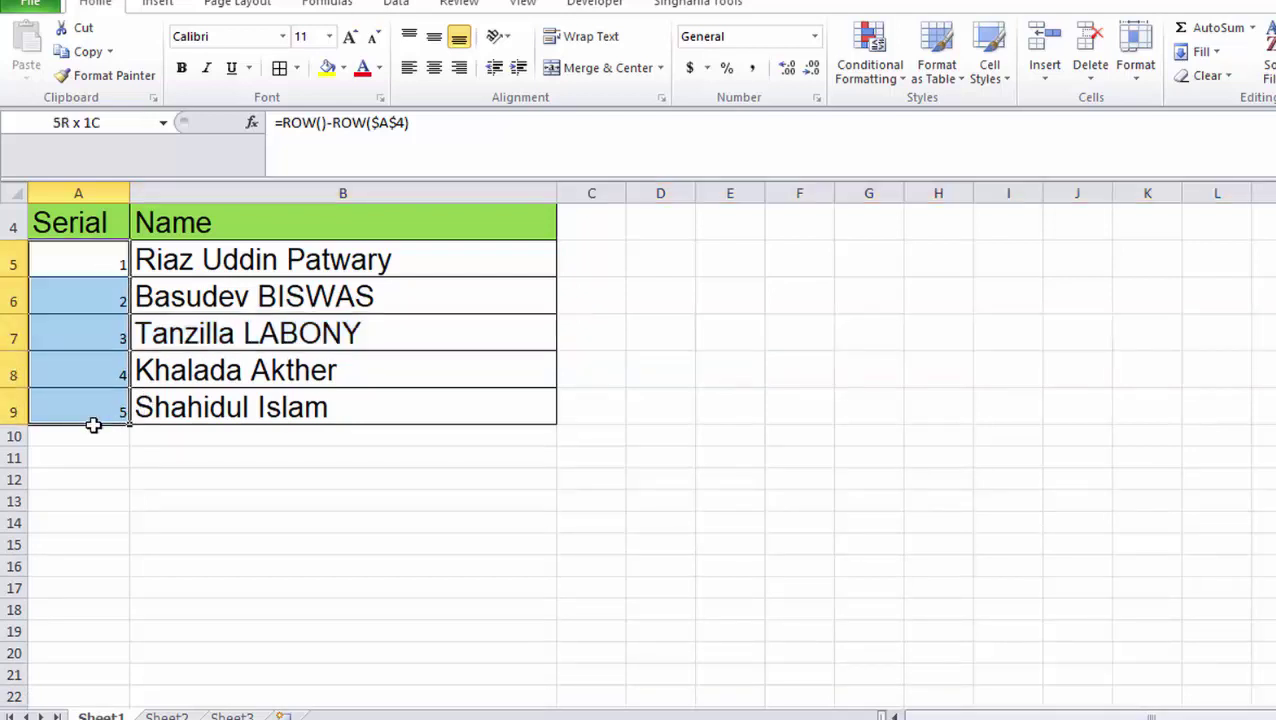
{"action": "left_click", "coordinate": [165, 365]}
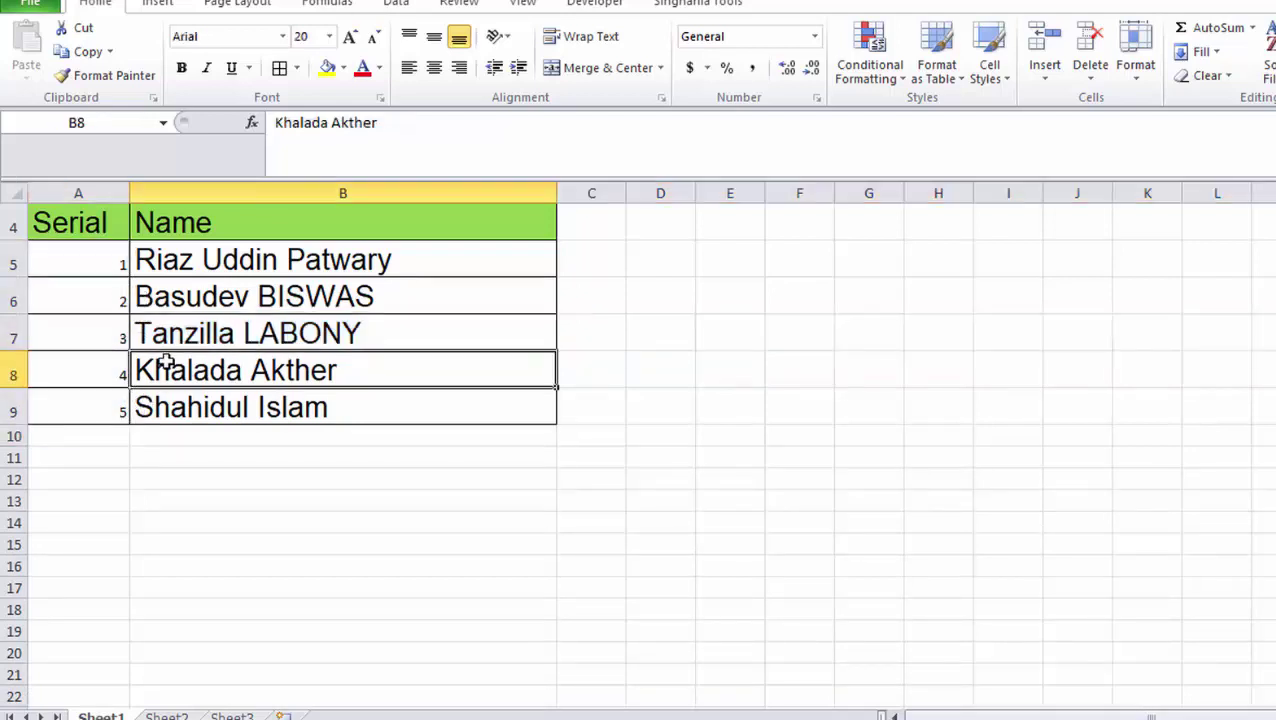